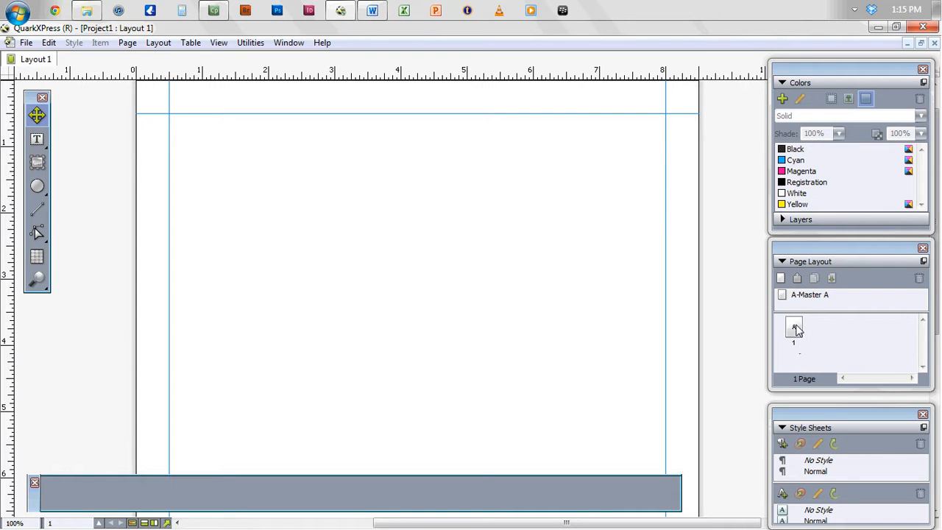
# Step: Insert a second page and place it directly beside page 1 to form a two-page spread, fitted in view
pyautogui.rightClick(798, 329)
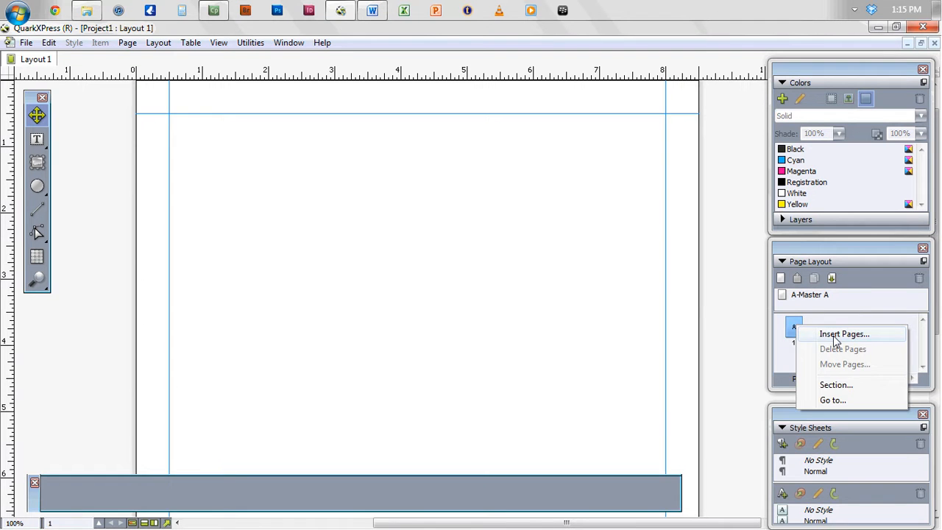
pyautogui.click(836, 335)
pyautogui.click(470, 334)
pyautogui.click(794, 364)
pyautogui.moveTo(794, 364); pyautogui.dragTo(812, 333)
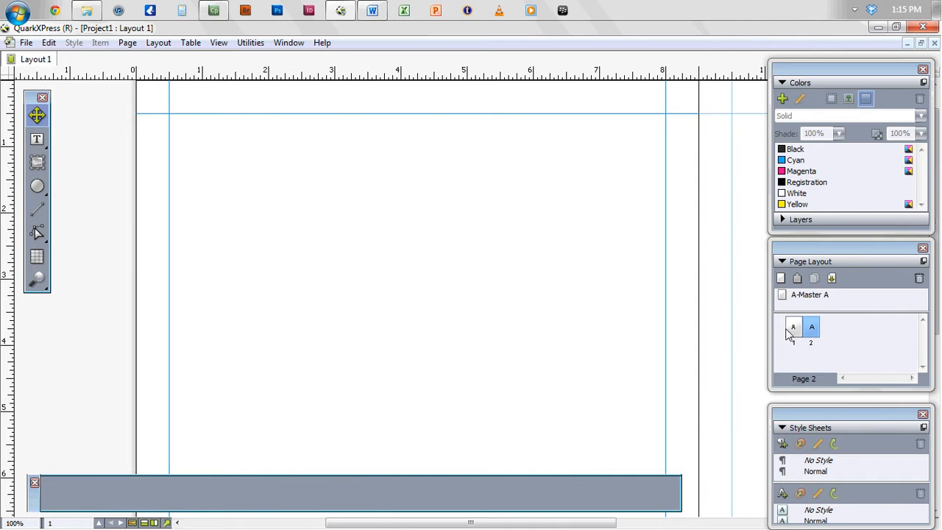
pyautogui.moveTo(547, 523); pyautogui.dragTo(639, 524)
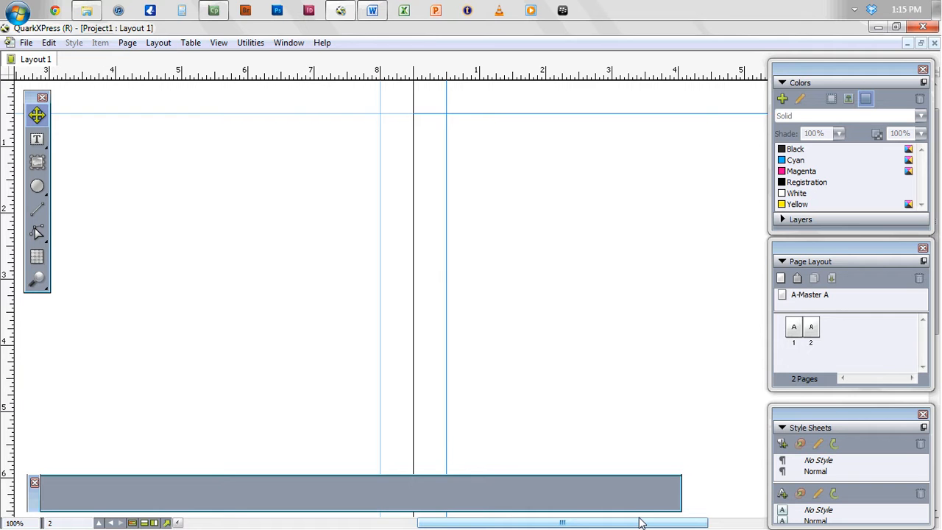
pyautogui.hotkey('ctrl', '0')
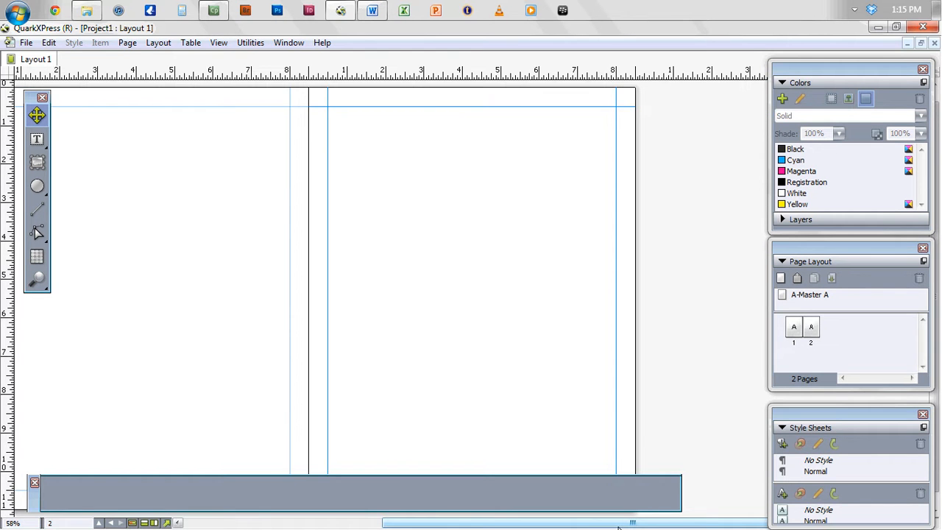
pyautogui.moveTo(615, 526); pyautogui.dragTo(556, 524)
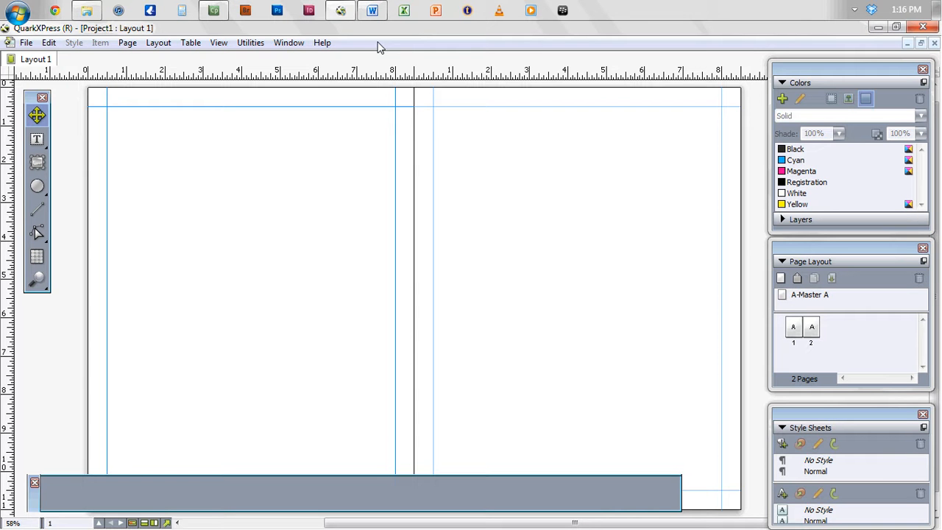
# Step: Switch to Word and read through the Geocaching 3 article from beginning to end
pyautogui.click(376, 12)
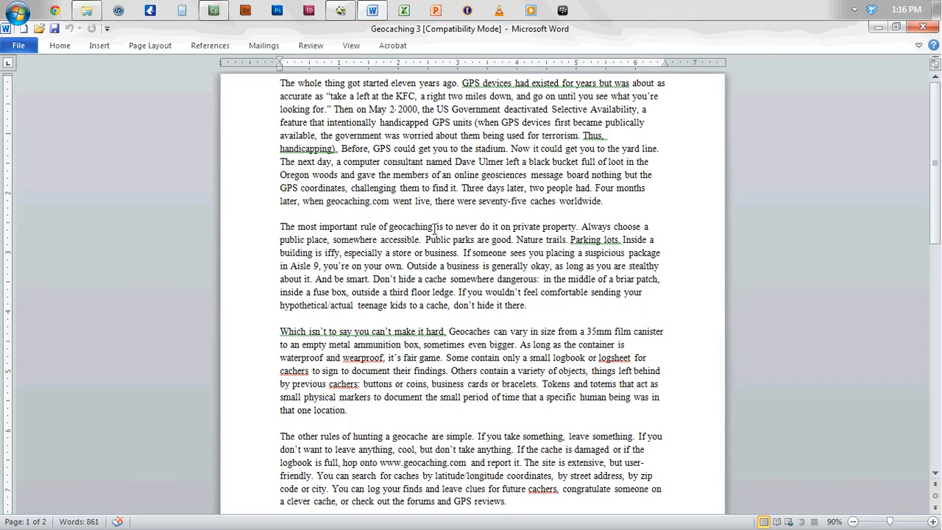
pyautogui.scroll(-8, 423, 199)
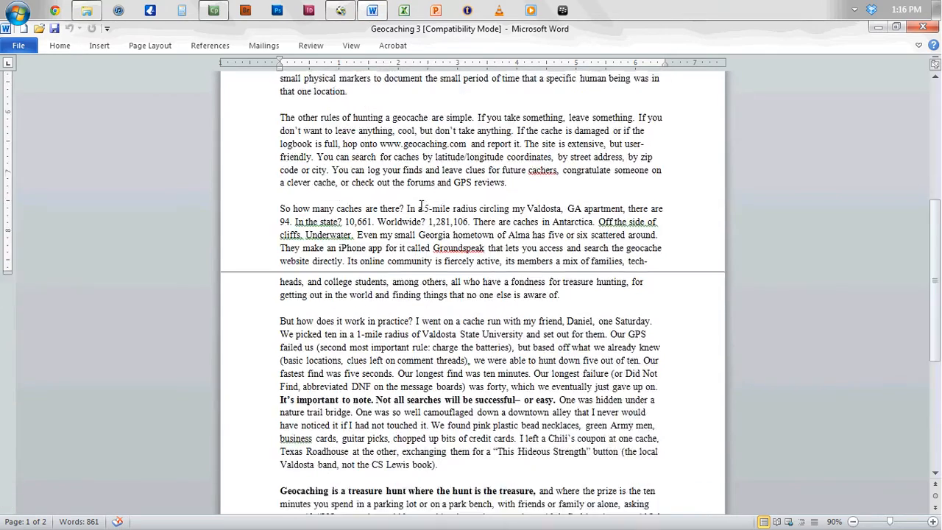
pyautogui.scroll(-4, 422, 206)
pyautogui.scroll(-1, 424, 206)
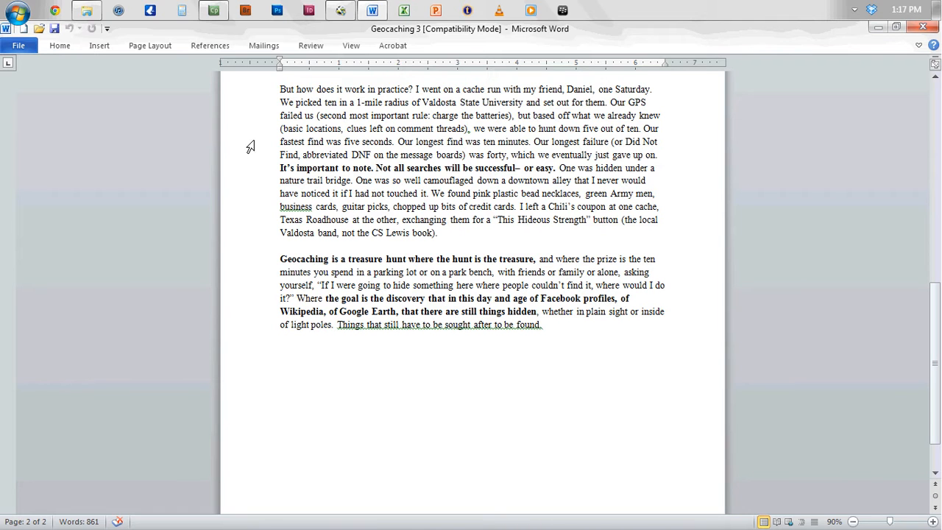
pyautogui.scroll(15, 306, 384)
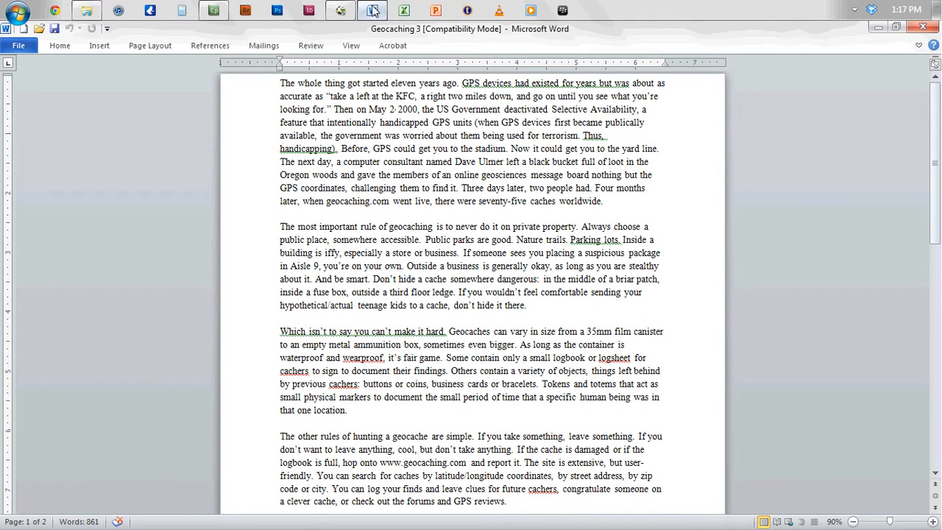
# Step: Switch back to QuarkXPress and draw a text box about 7.5" by 1.7" between the margins at the top of page 1
pyautogui.click(341, 11)
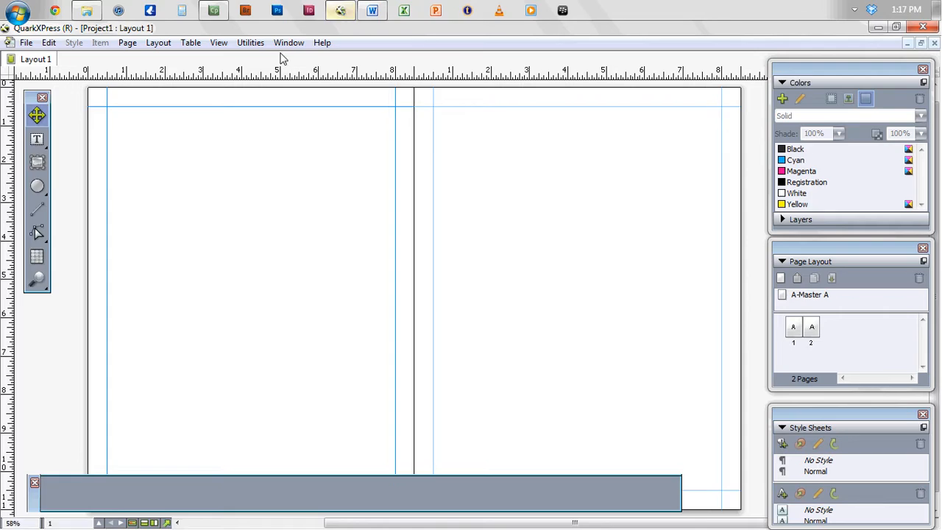
pyautogui.click(37, 140)
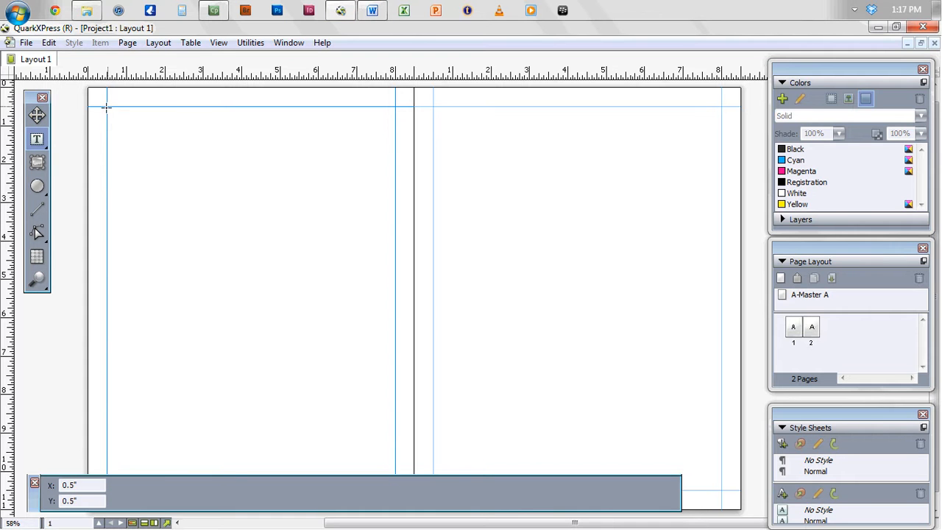
pyautogui.moveTo(106, 106); pyautogui.dragTo(396, 171)
pyautogui.click(105, 169)
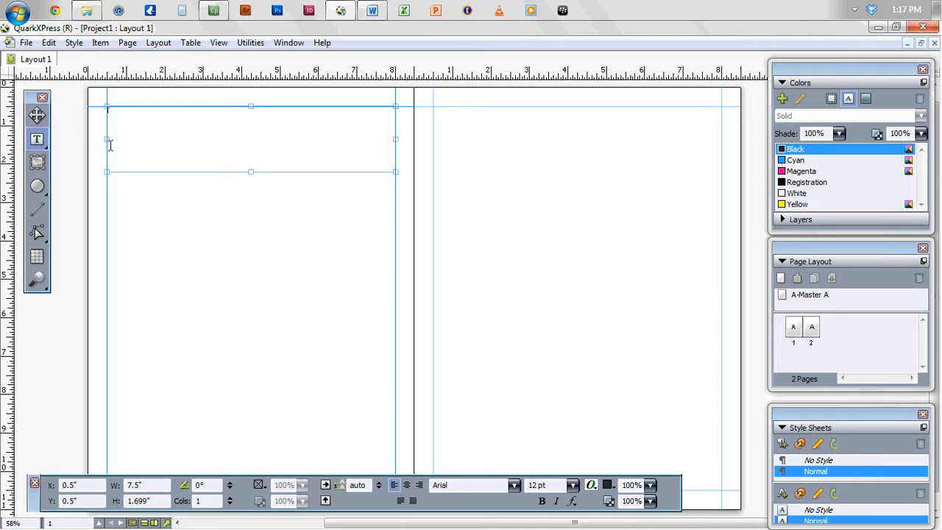
# Step: Narrow the headline text box from both sides, and stretch it back out to the page margins
pyautogui.moveTo(107, 139); pyautogui.dragTo(128, 139)
pyautogui.moveTo(393, 139); pyautogui.dragTo(374, 139)
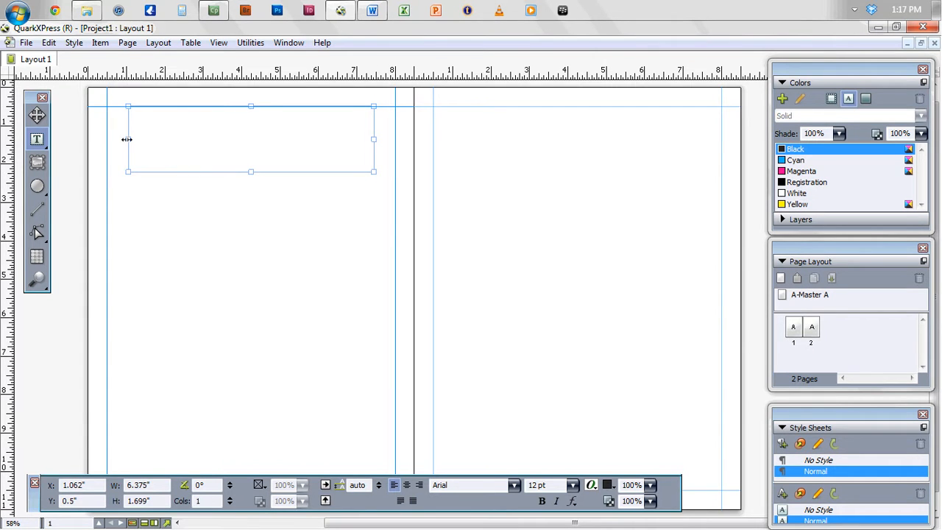
pyautogui.moveTo(125, 140); pyautogui.dragTo(107, 139)
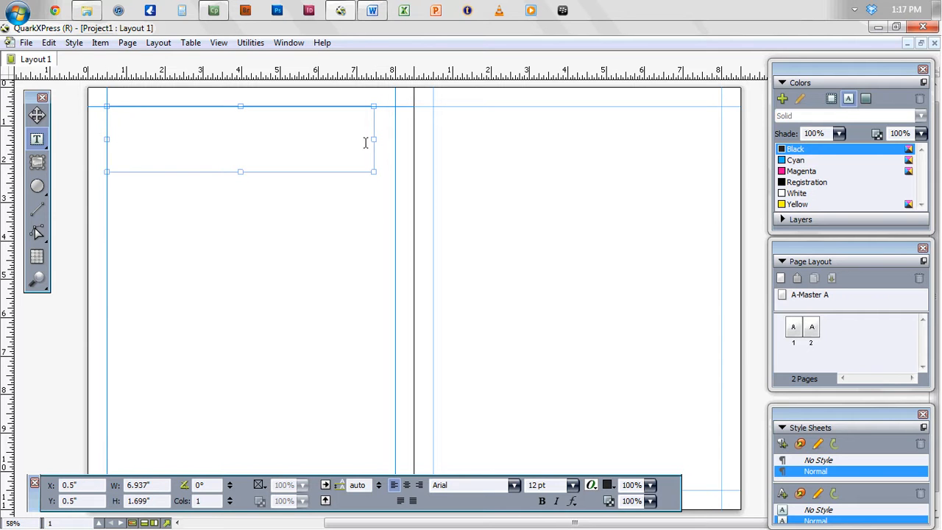
pyautogui.moveTo(374, 139); pyautogui.dragTo(400, 145)
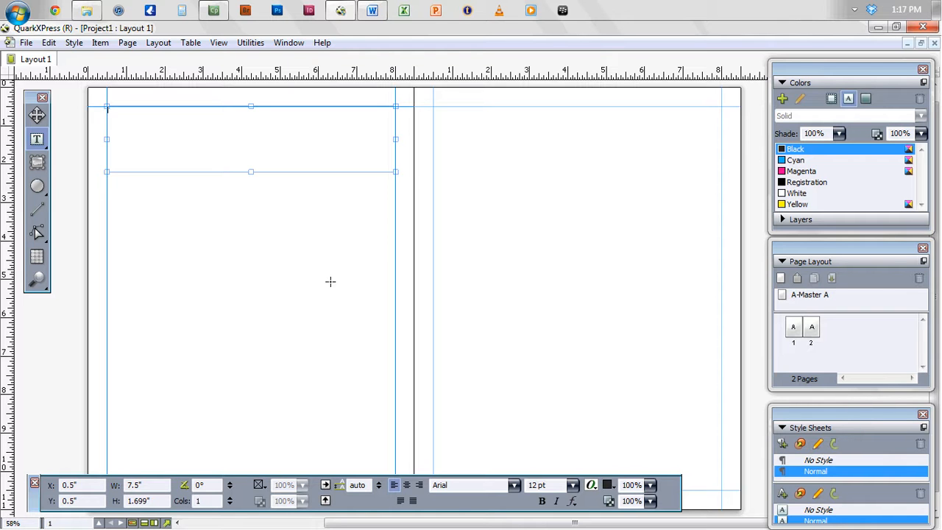
# Step: Enter the headline "Locating the Facts on Geocashing" in the text box and set its font to Verdana
pyautogui.write('Locating the Facts on Geocashing')
pyautogui.hotkey('ctrl', 'a')
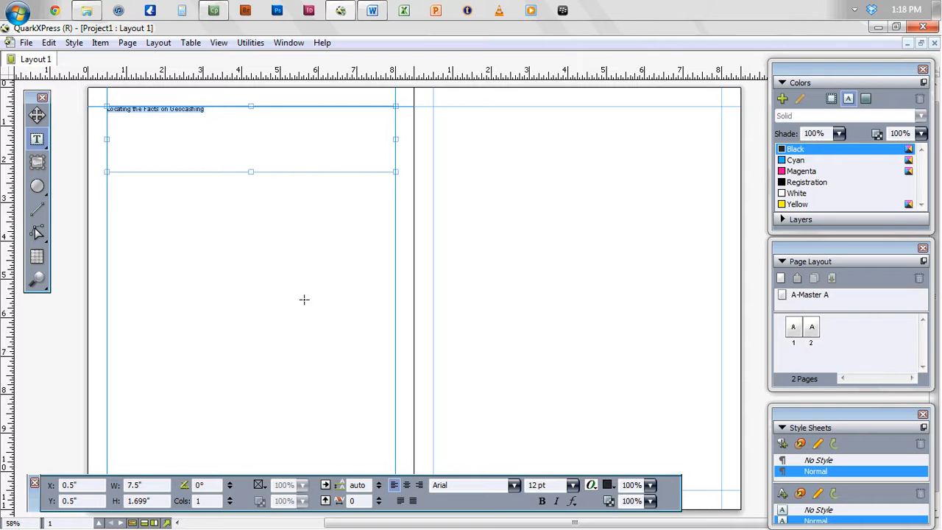
pyautogui.click(475, 485)
pyautogui.write('Verdana')
pyautogui.press('Return')
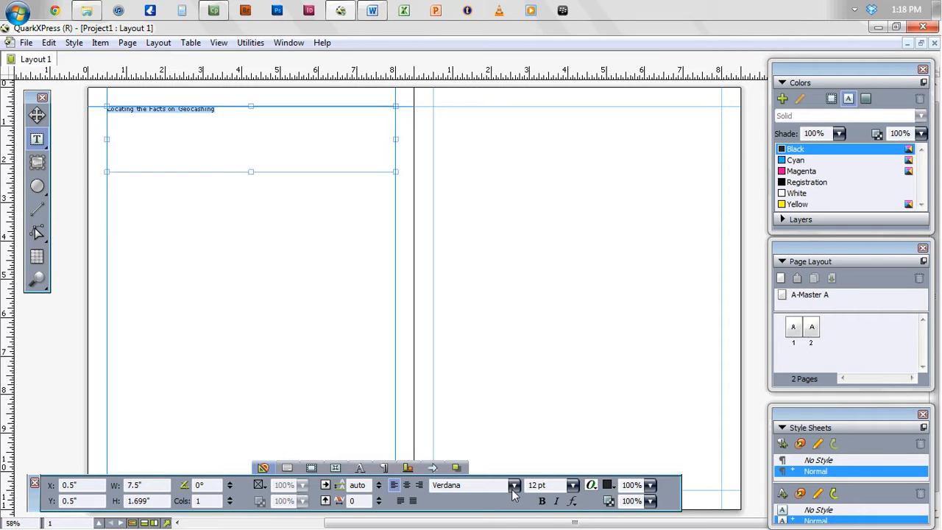
# Step: Try the headline at 60 pt and 36 pt, and settle on a font size of 48 pt
pyautogui.click(572, 486)
pyautogui.click(557, 463)
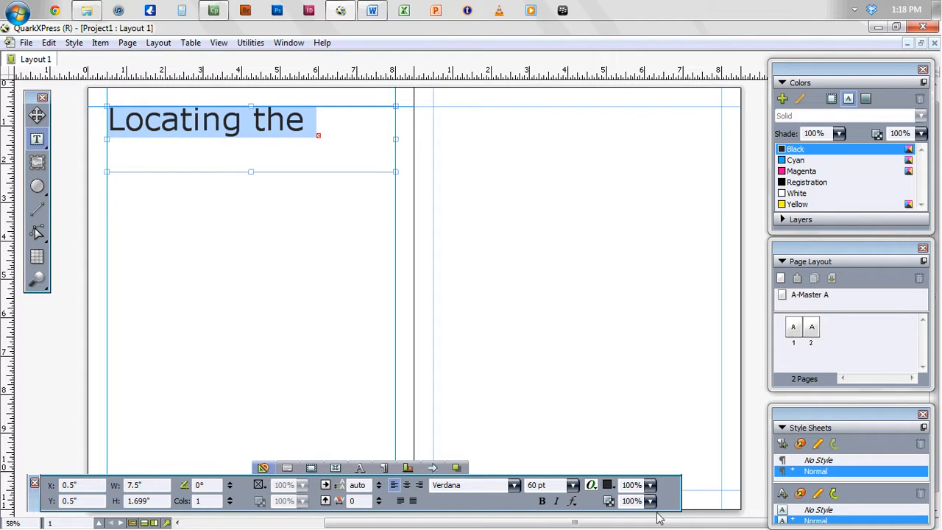
pyautogui.click(573, 487)
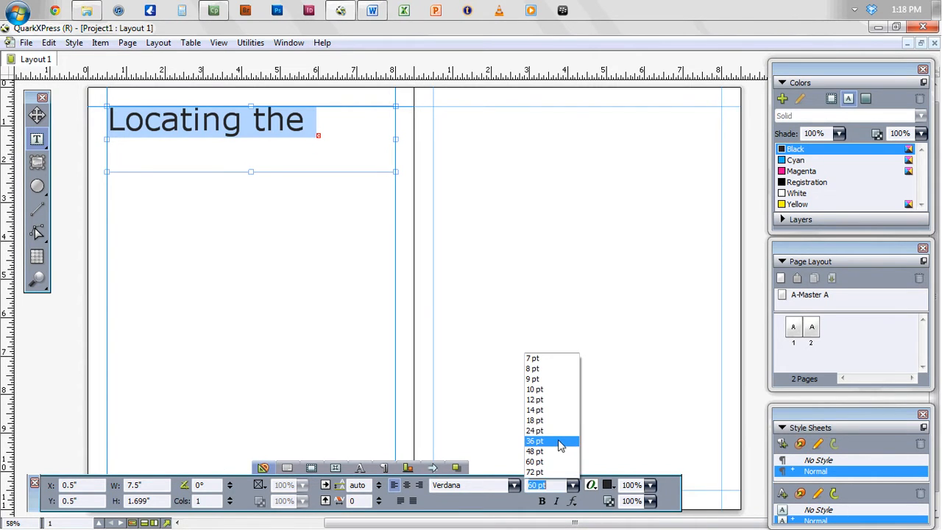
pyautogui.click(560, 442)
pyautogui.click(574, 486)
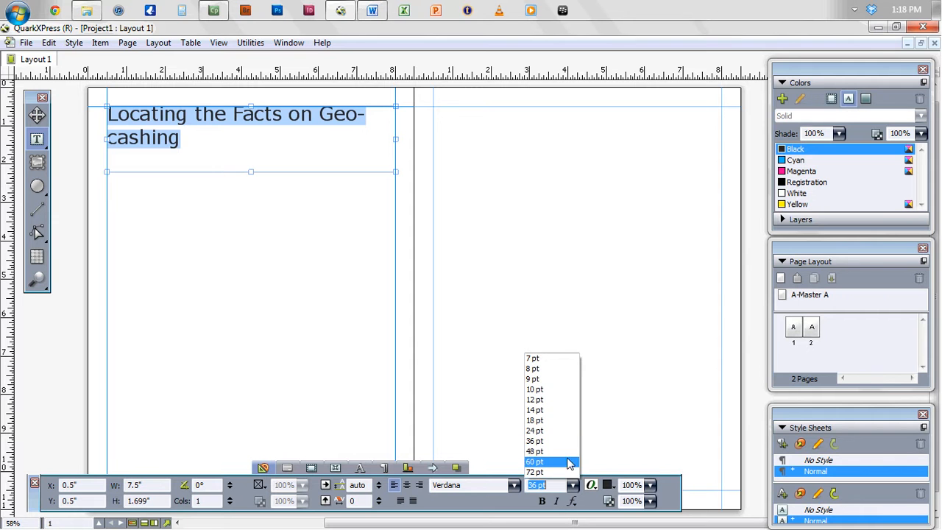
pyautogui.click(563, 451)
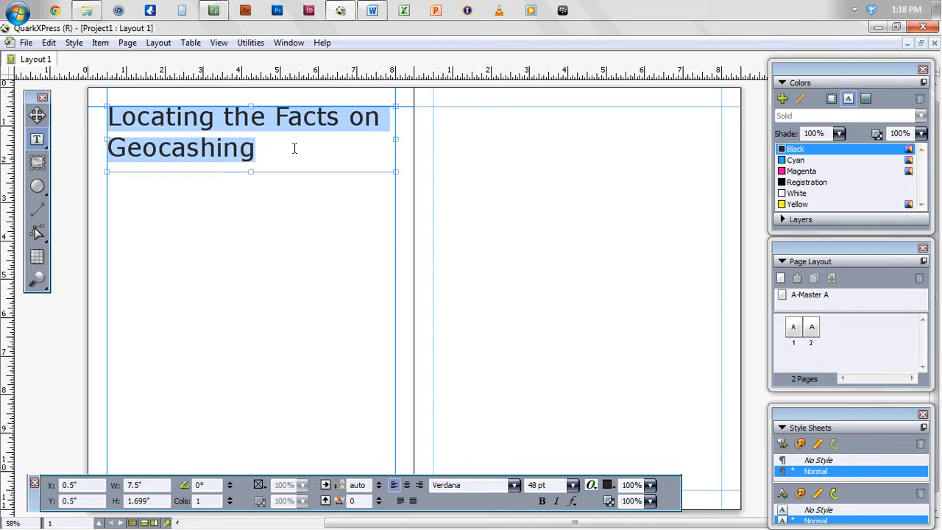
# Step: Move the word "Geocashing" into a new 7.5" by about 1.6" text box below, and shorten the original headline box to fit its line
pyautogui.click(288, 152)
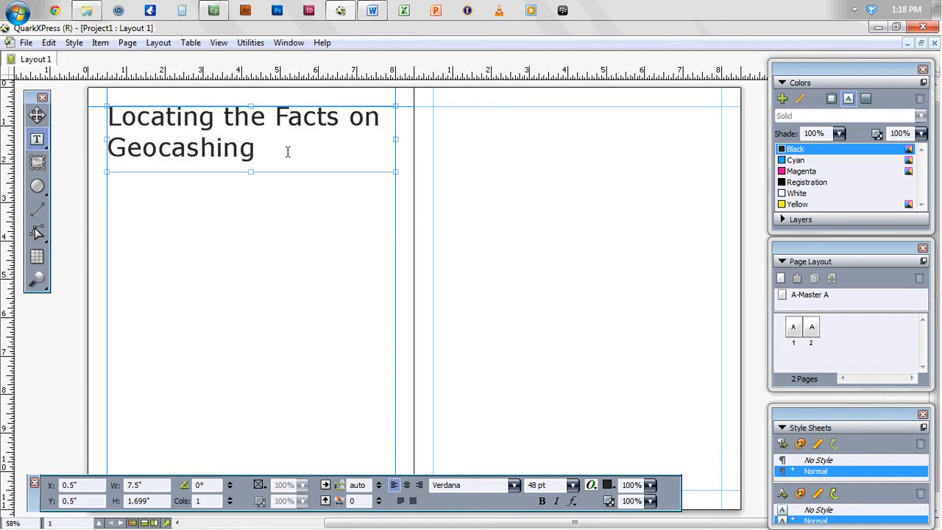
pyautogui.moveTo(256, 149); pyautogui.dragTo(112, 141)
pyautogui.hotkey('ctrl', 'c')
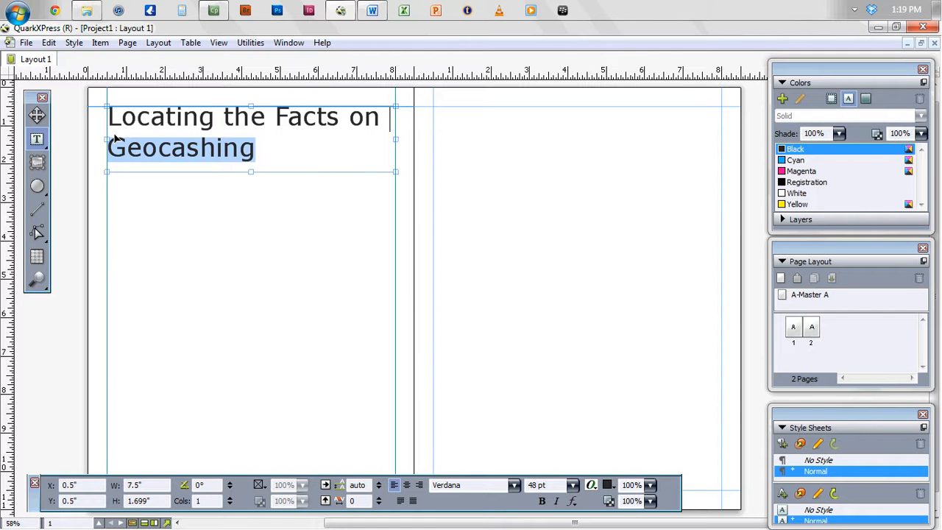
pyautogui.press('BackSpace')
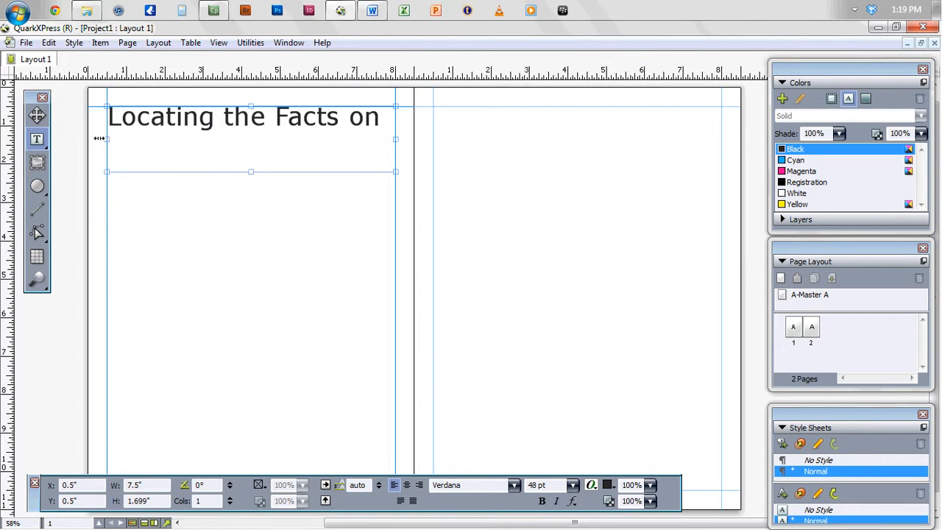
pyautogui.click(41, 144)
pyautogui.moveTo(107, 187); pyautogui.dragTo(395, 249)
pyautogui.hotkey('ctrl', 'v')
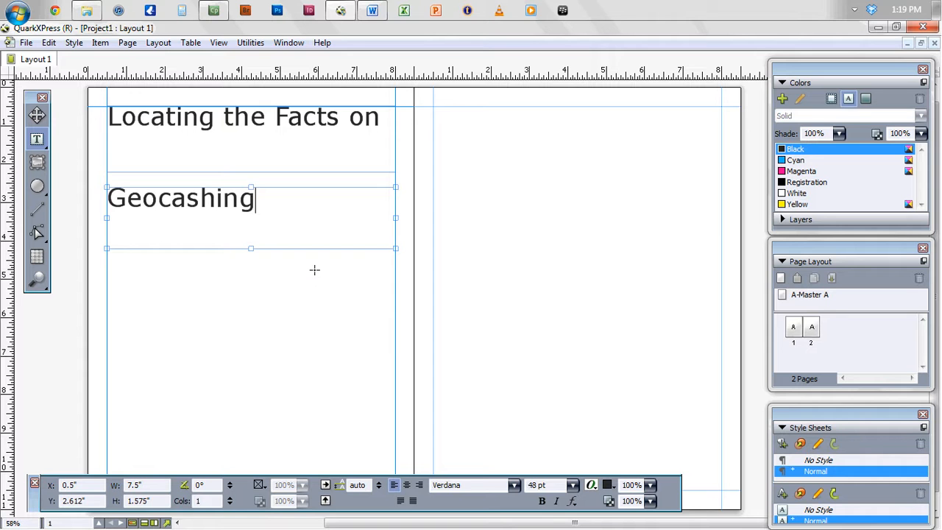
pyautogui.click(269, 143)
pyautogui.moveTo(251, 172); pyautogui.dragTo(255, 133)
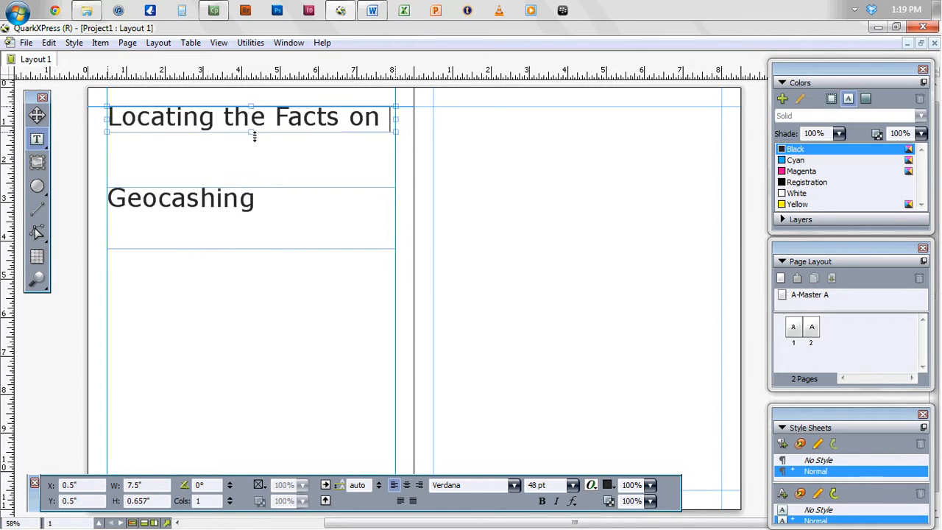
# Step: Format the word "Geocashing" as bold, 60 pt and right-aligned
pyautogui.click(243, 211)
pyautogui.doubleClick(245, 206)
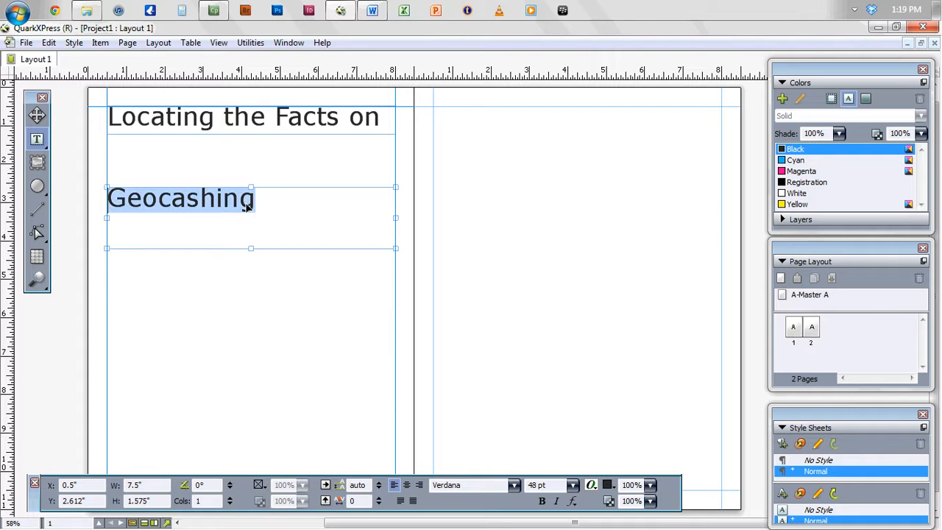
pyautogui.click(542, 501)
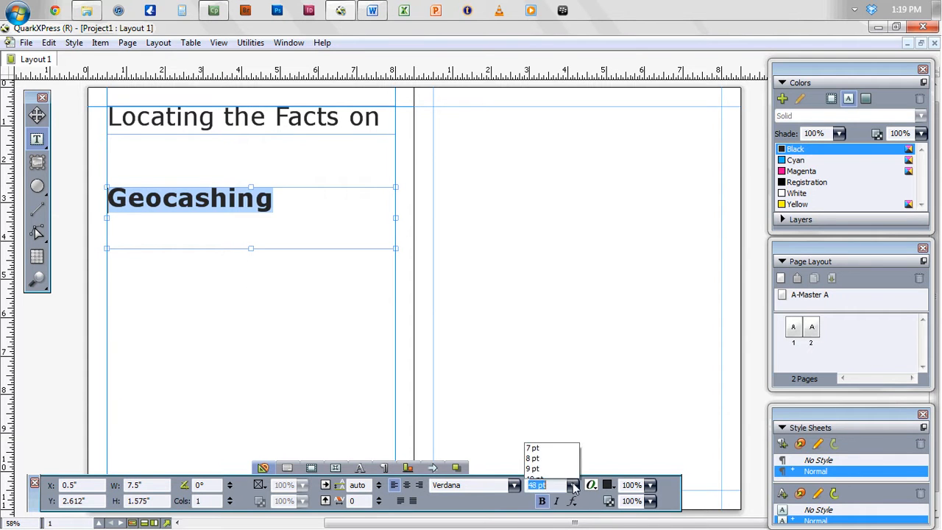
pyautogui.click(573, 485)
pyautogui.click(555, 461)
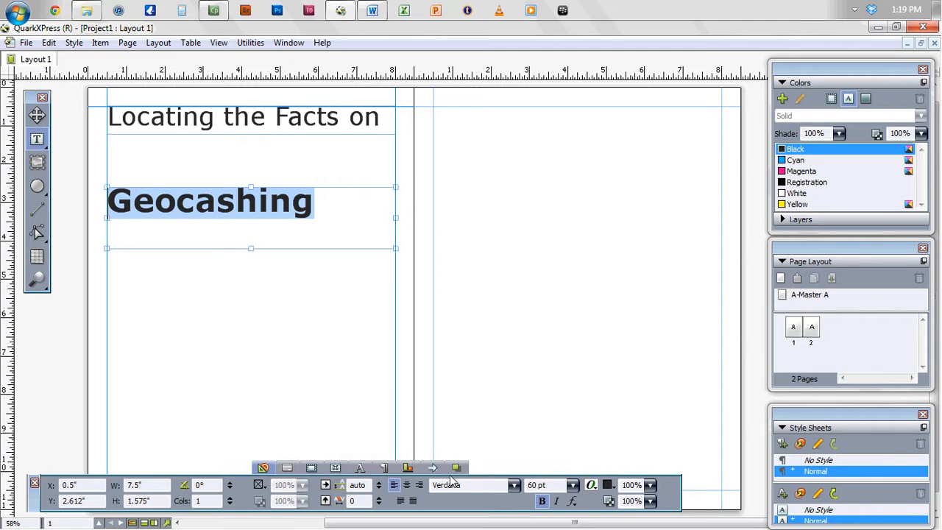
pyautogui.click(419, 486)
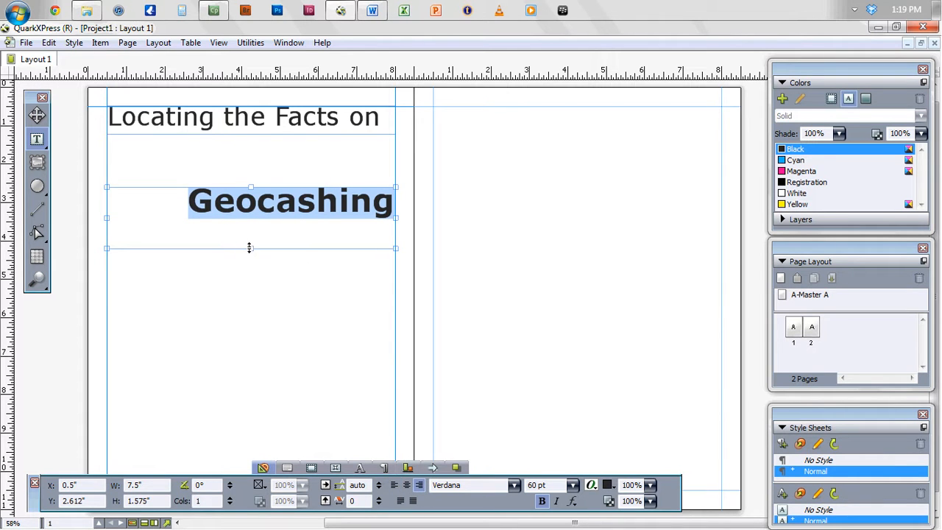
# Step: Shorten the "Geocashing" text box to about 0.84" high and move it up directly beneath the first headline line
pyautogui.moveTo(252, 251); pyautogui.dragTo(288, 159)
pyautogui.click(36, 115)
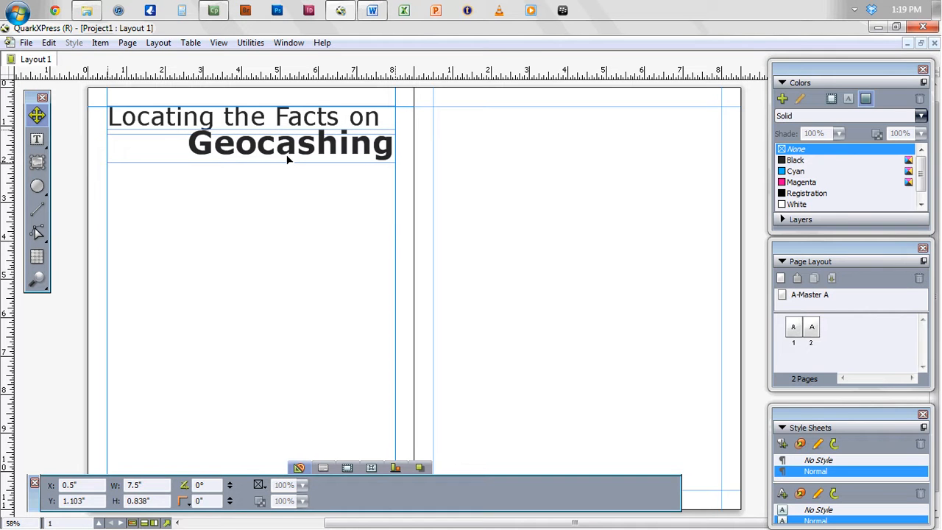
pyautogui.click(272, 195)
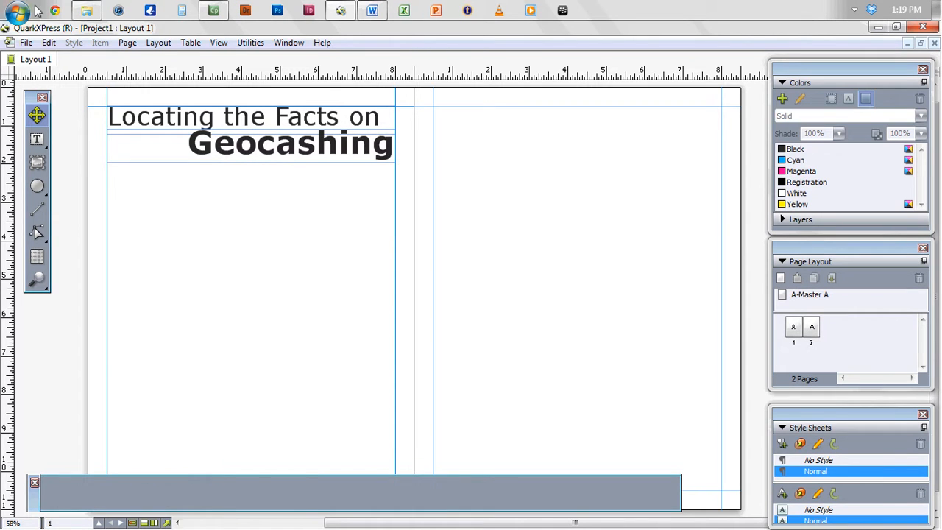
# Step: Nudge the "Geocashing" text box to about X 0.097", Y 1.117", lining up its right edge with the word "on" above
pyautogui.click(200, 154)
pyautogui.press('Down')
pyautogui.press('Down')
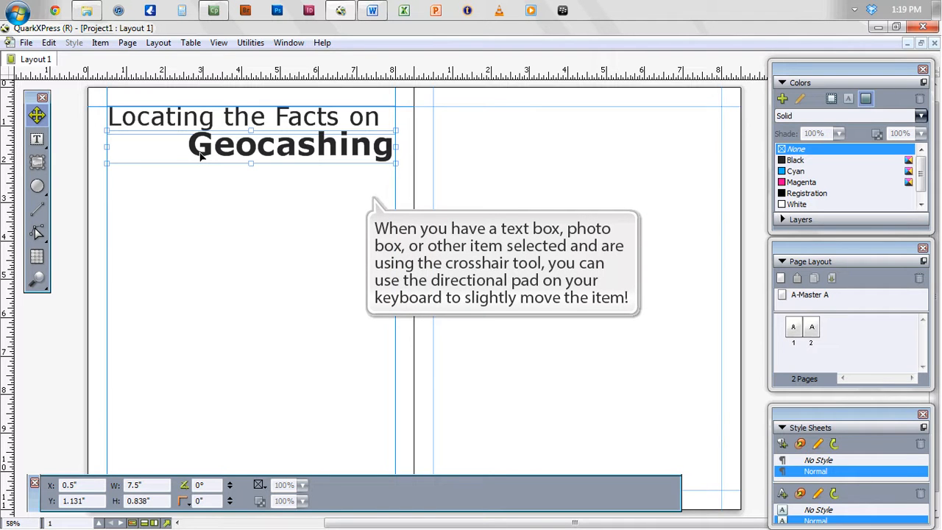
pyautogui.press('Left')
pyautogui.press('Left')
pyautogui.press('Left')
pyautogui.press('Left')
pyautogui.press('Left')
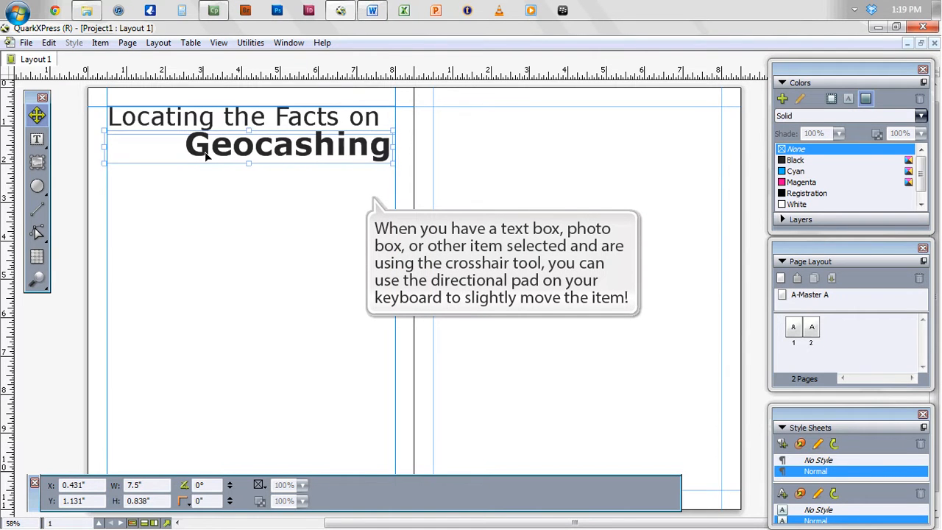
pyautogui.press('Left')
pyautogui.press('Left')
pyautogui.press('Left')
pyautogui.press('Left')
pyautogui.press('Left')
pyautogui.press('Left')
pyautogui.press('Left')
pyautogui.press('Left')
pyautogui.press('Left')
pyautogui.press('Left')
pyautogui.press('Left')
pyautogui.press('Left')
pyautogui.press('Left')
pyautogui.press('Left')
pyautogui.press('Left')
pyautogui.press('Left')
pyautogui.press('Left')
pyautogui.press('Left')
pyautogui.press('Left')
pyautogui.press('Left')
pyautogui.press('Up')
pyautogui.press('Up')
pyautogui.press('Up')
pyautogui.press('Up')
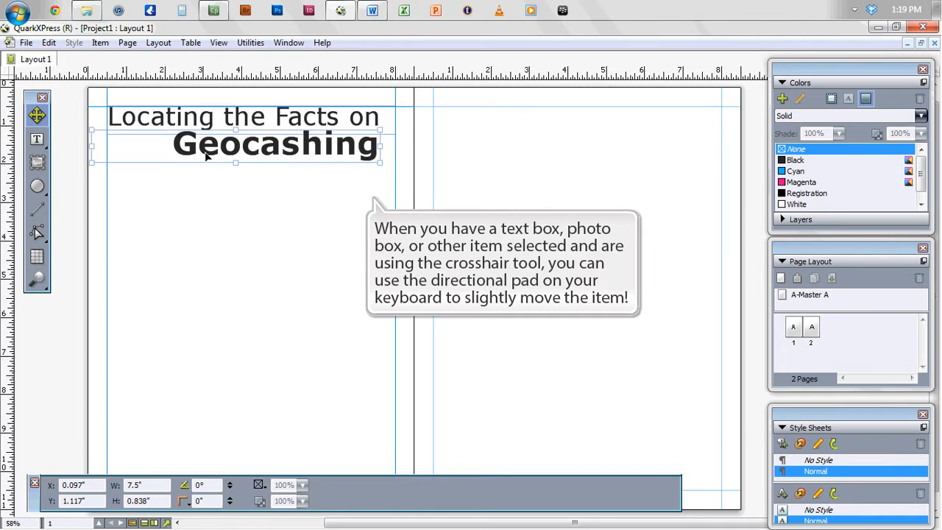
# Step: Nudge the "Geocashing" text box up and to the right, to about X 0.264", Y 0.992"
pyautogui.press('Up')
pyautogui.press('Up')
pyautogui.press('Up')
pyautogui.press('Up')
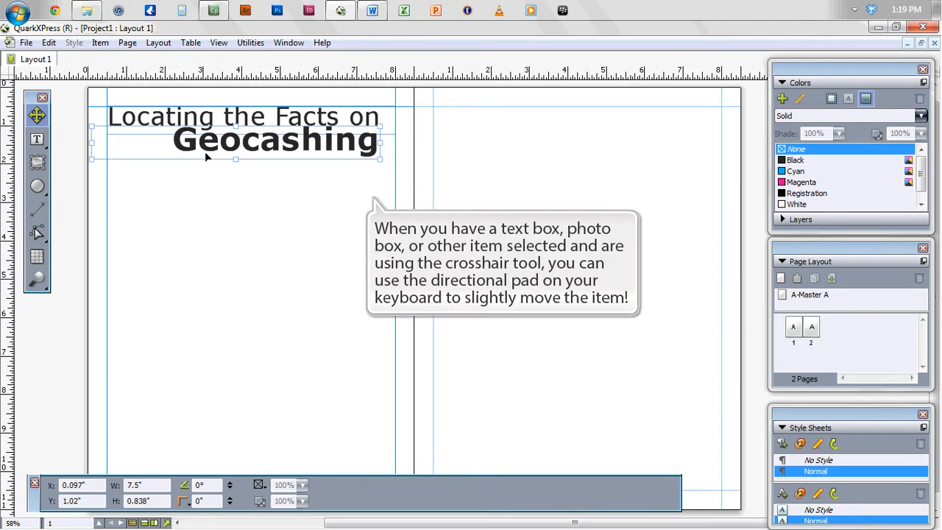
pyautogui.press('Right')
pyautogui.press('Right')
pyautogui.press('Right')
pyautogui.press('Right')
pyautogui.press('Right')
pyautogui.press('Right')
pyautogui.press('Right')
pyautogui.press('Right')
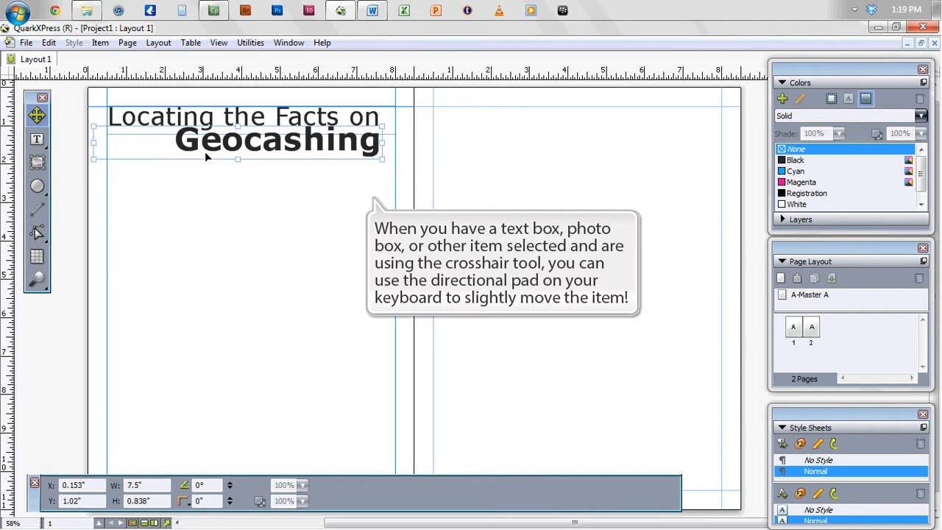
pyautogui.press('Right')
pyautogui.press('Right')
pyautogui.press('Right')
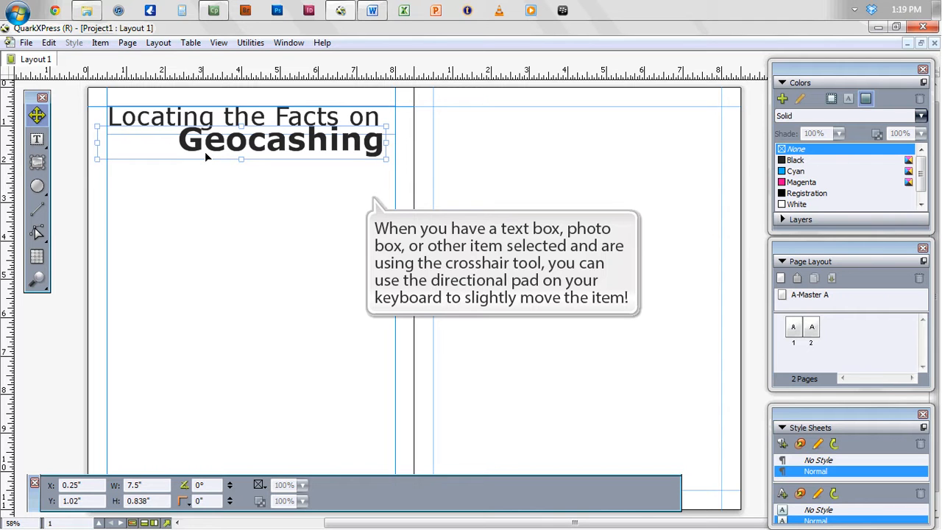
pyautogui.press('Right')
pyautogui.press('Up')
pyautogui.press('Up')
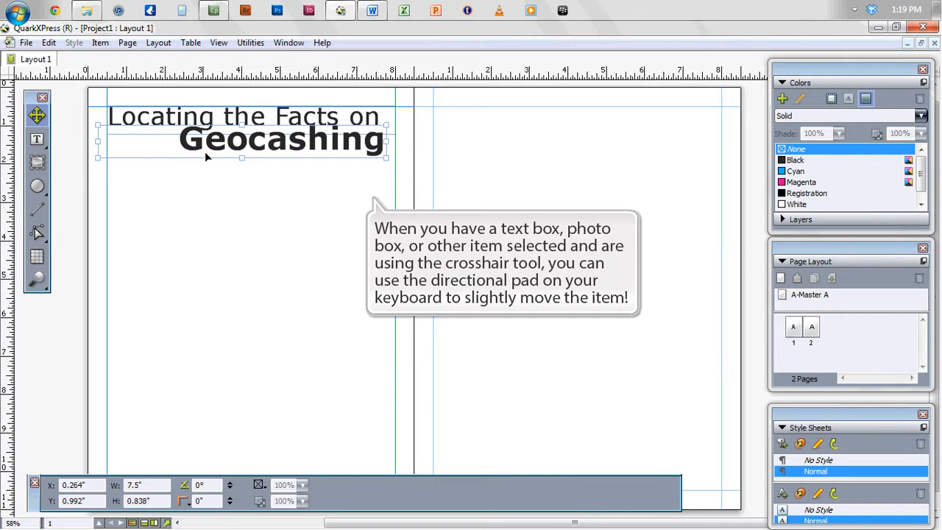
pyautogui.press('Up')
pyautogui.press('Down')
pyautogui.click(210, 215)
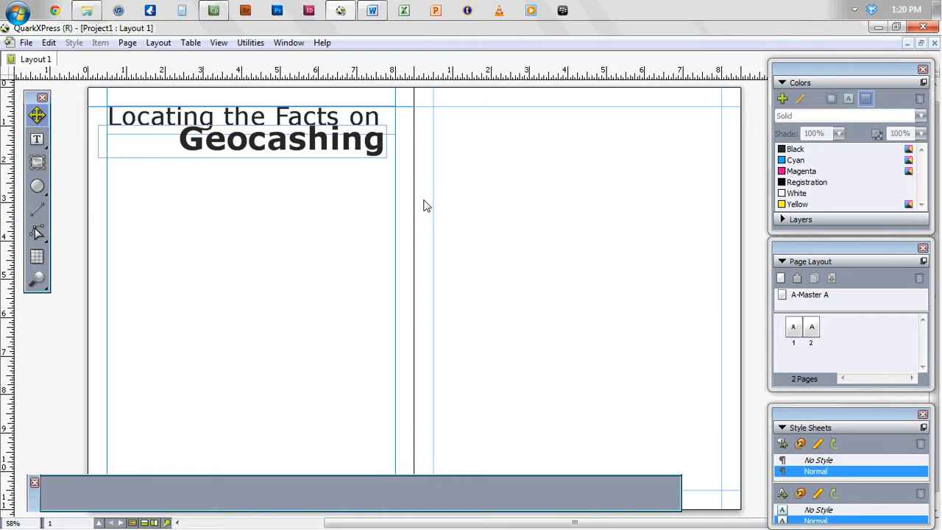
# Step: Hide the Measurements palette and show it again
pyautogui.press('F9')
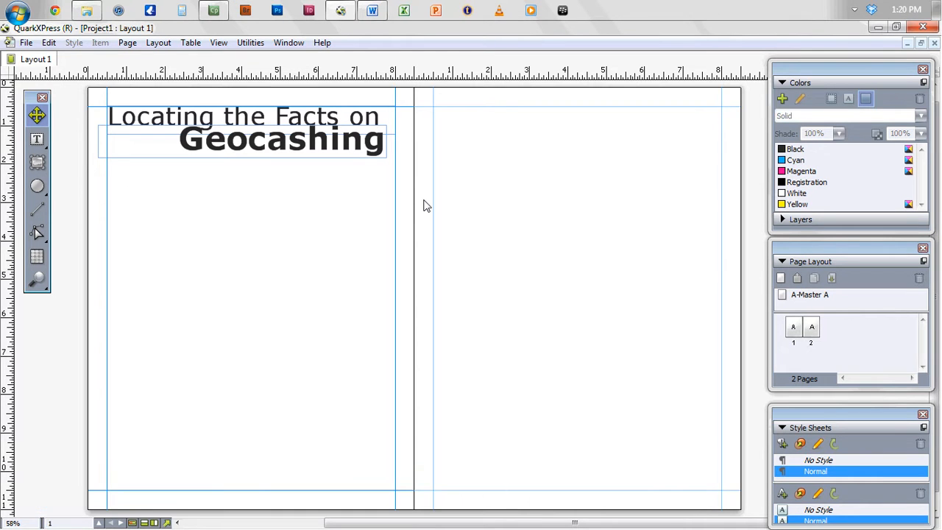
pyautogui.press('F9')
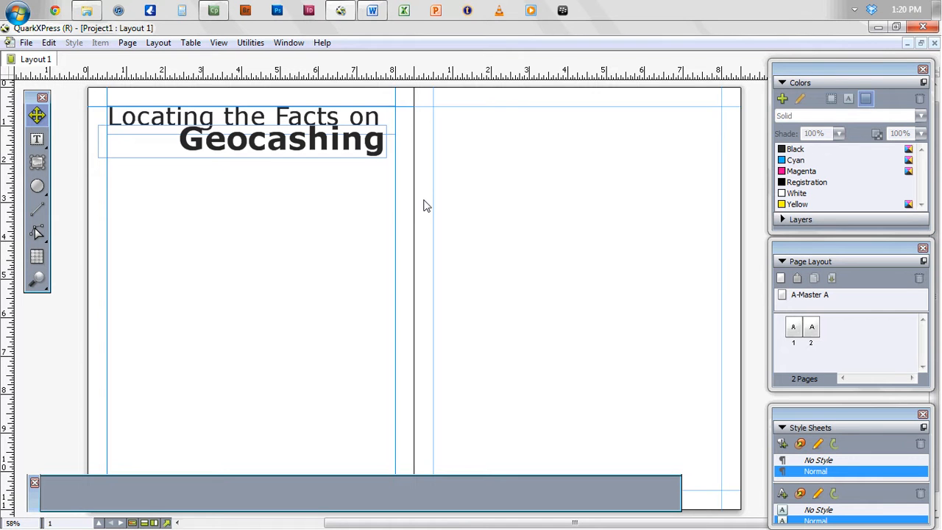
# Step: With the guides temporarily hidden, nudge the "Geocashing" text box to about X 0.139", Y 0.978", lining it up with the "on" above
pyautogui.press('F7')
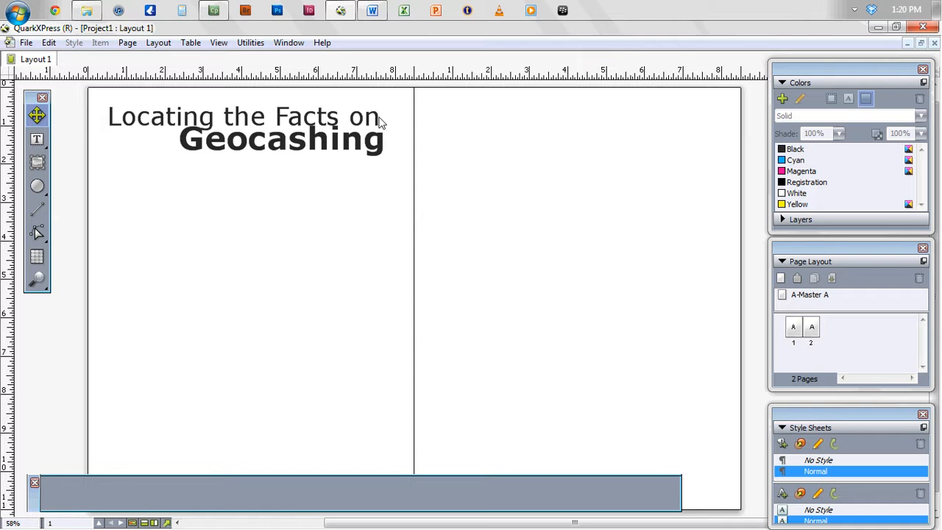
pyautogui.click(339, 142)
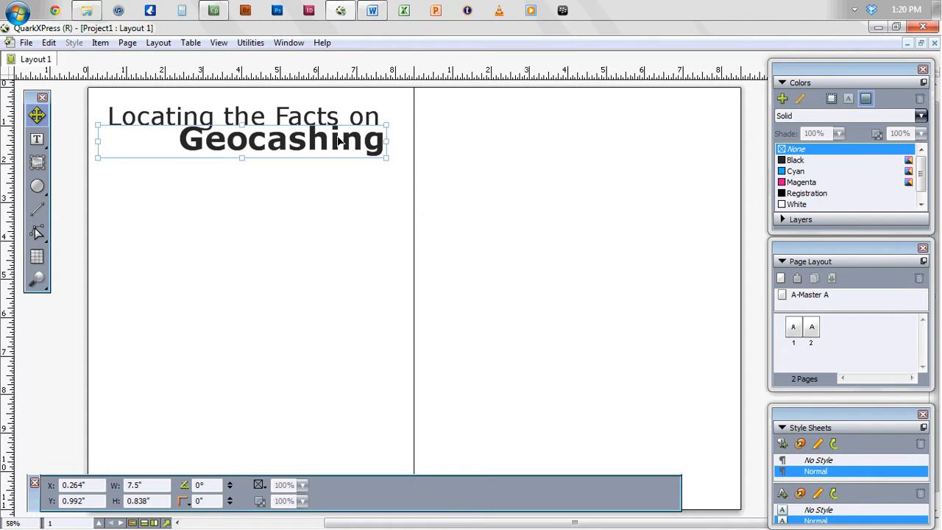
pyautogui.press('Left')
pyautogui.press('Left')
pyautogui.press('Left')
pyautogui.press('Left')
pyautogui.press('Left')
pyautogui.press('Left')
pyautogui.press('Left')
pyautogui.press('Left')
pyautogui.press('Left')
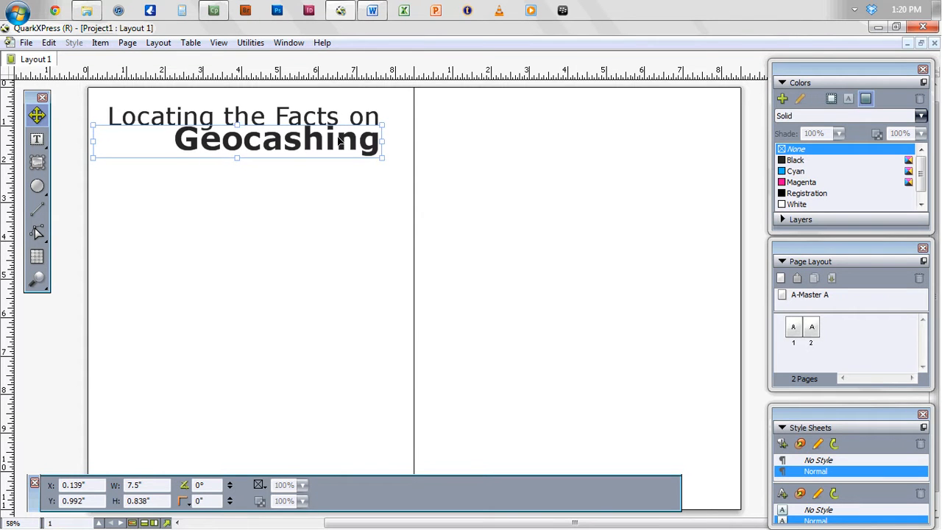
pyautogui.press('Up')
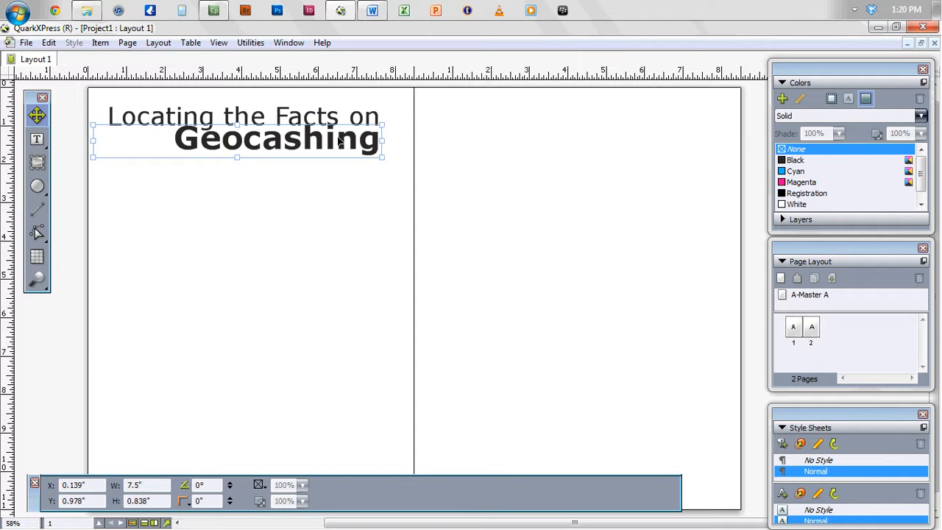
pyautogui.click(301, 207)
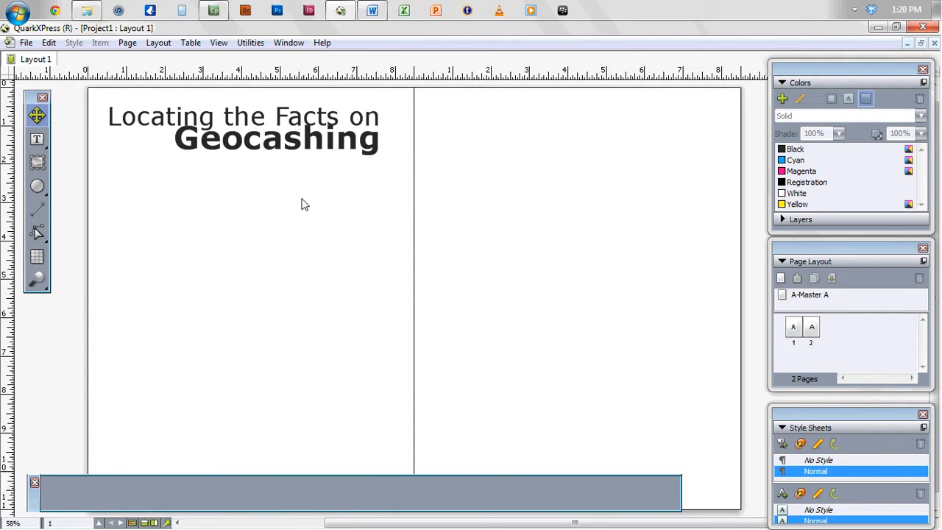
pyautogui.press('F7')
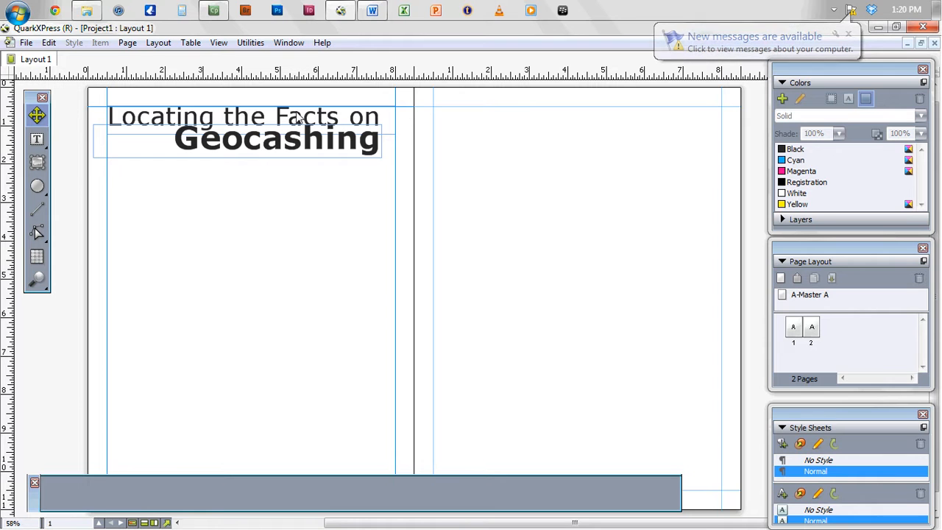
# Step: Center the headline line "Locating the Facts on" within its text box
pyautogui.click(297, 117)
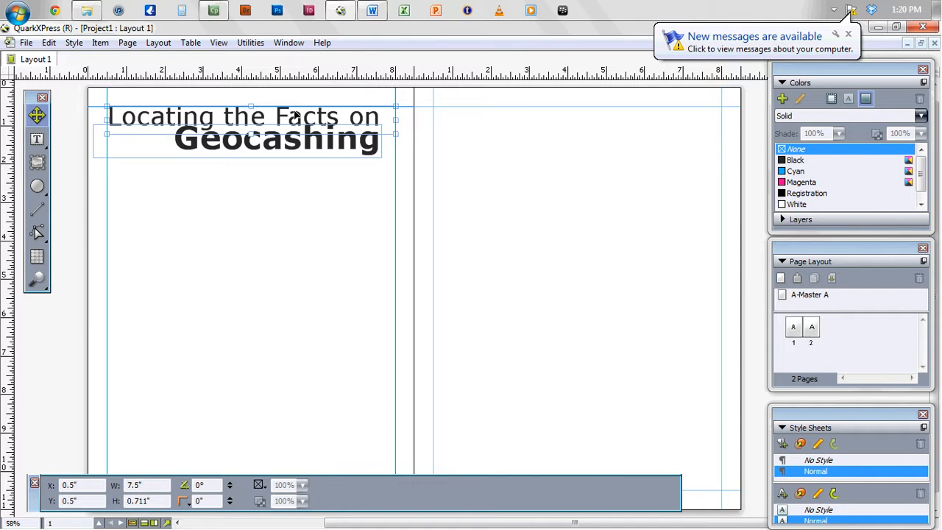
pyautogui.doubleClick(295, 117)
pyautogui.tripleClick(296, 117)
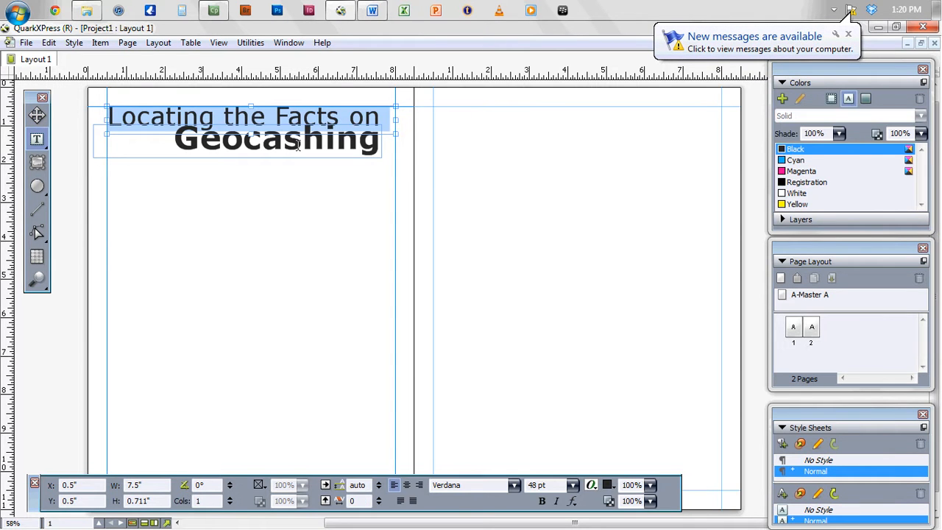
pyautogui.click(406, 486)
pyautogui.click(37, 116)
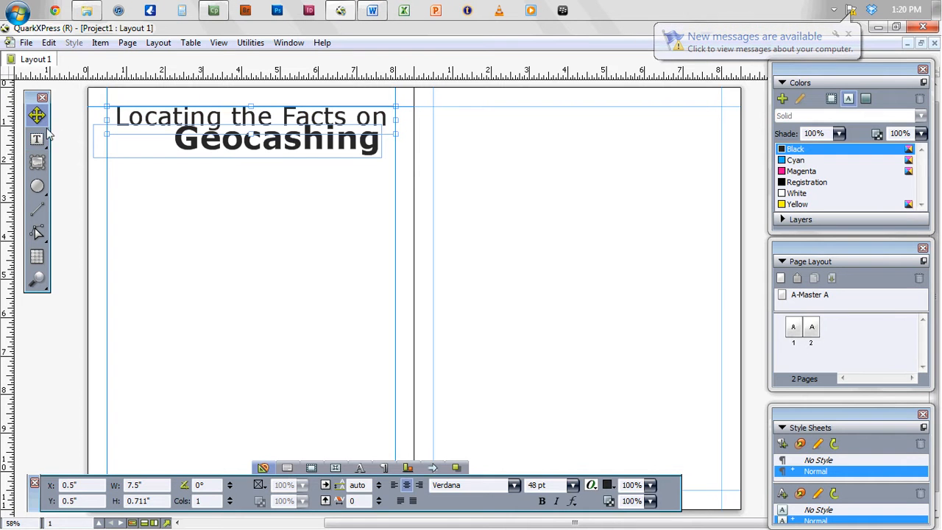
# Step: Nudge the "Geocashing" text box right until the word's right edge lines up with the centered line's "on"
pyautogui.click(315, 152)
pyautogui.press('Right')
pyautogui.press('Right')
pyautogui.press('Right')
pyautogui.press('Right')
pyautogui.press('Right')
pyautogui.press('Right')
pyautogui.press('Right')
pyautogui.press('Right')
pyautogui.press('Right')
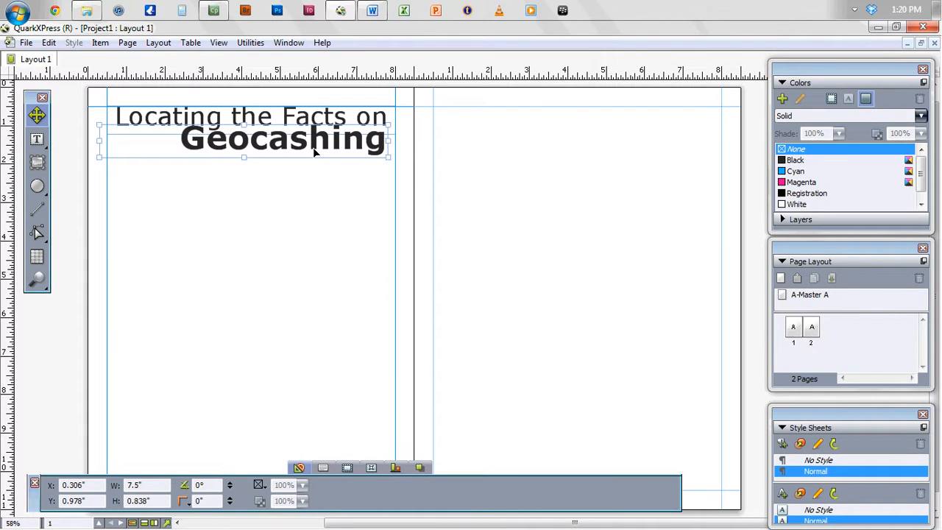
pyautogui.click(310, 207)
pyautogui.click(308, 149)
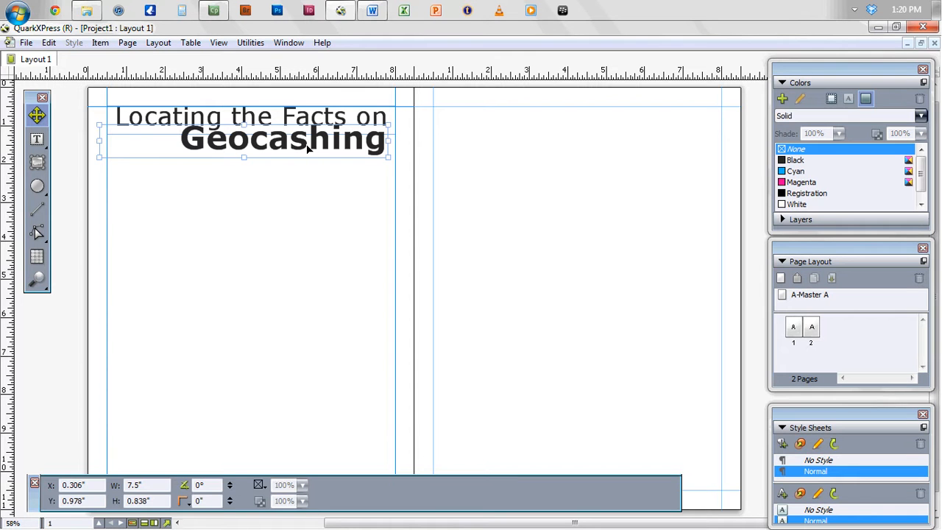
pyautogui.press('Right')
pyautogui.click(348, 189)
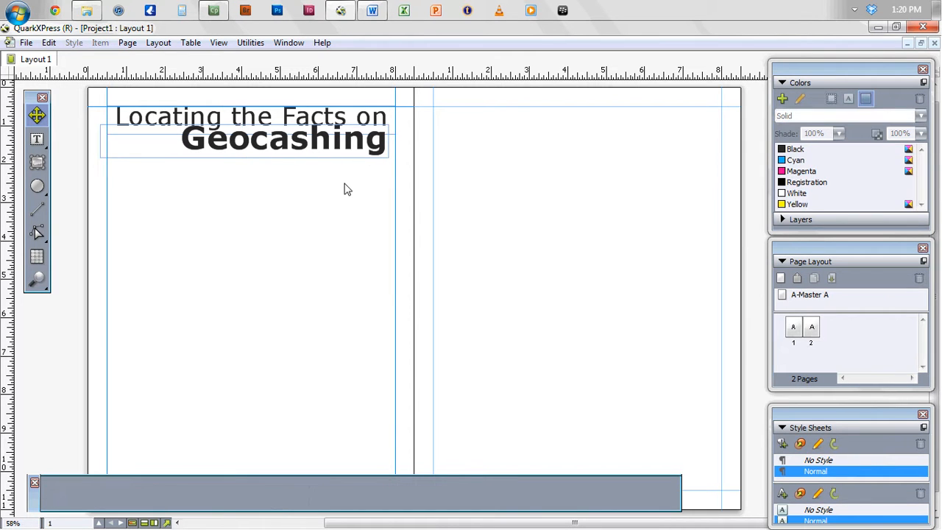
# Step: With the guides temporarily hidden, fine-tune the "Geocashing" text box to about X 0.347", Y 1.006"
pyautogui.press('F7')
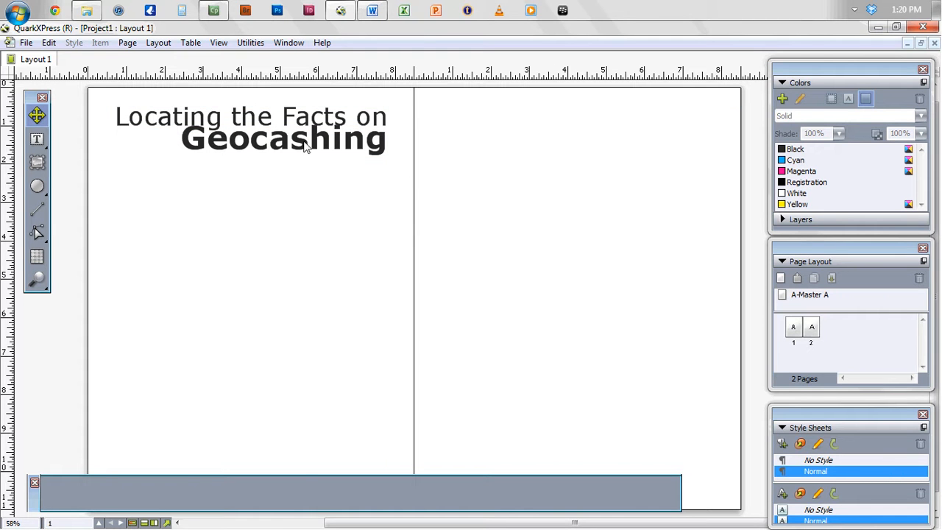
pyautogui.click(306, 144)
pyautogui.press('Right')
pyautogui.press('Right')
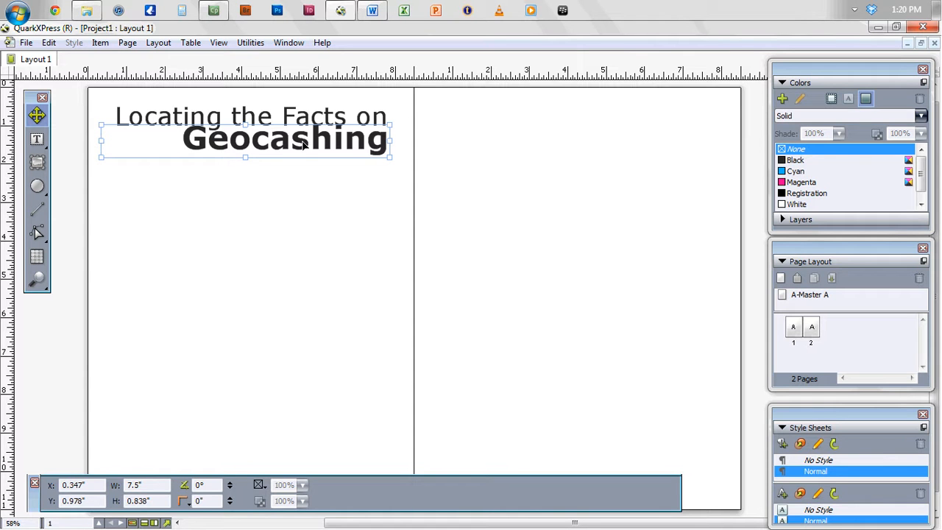
pyautogui.click(305, 183)
pyautogui.click(317, 145)
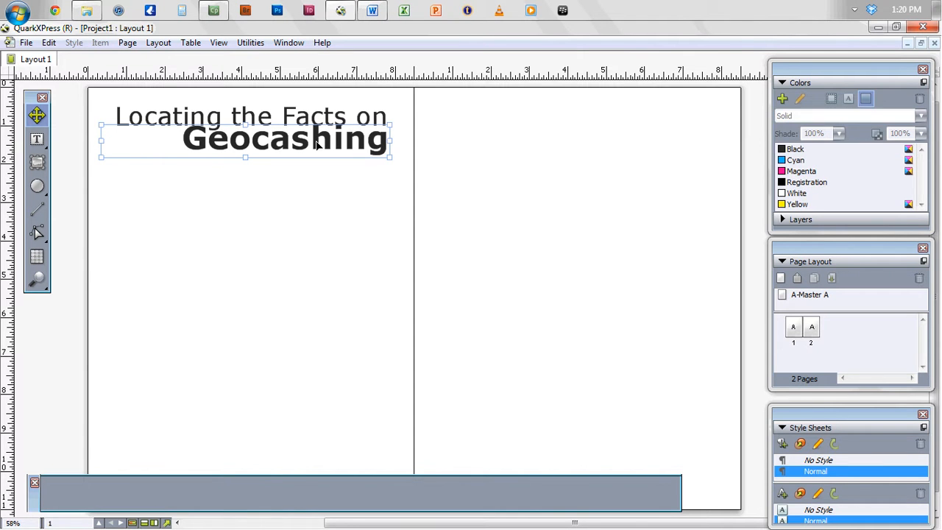
pyautogui.press('Down')
pyautogui.press('Down')
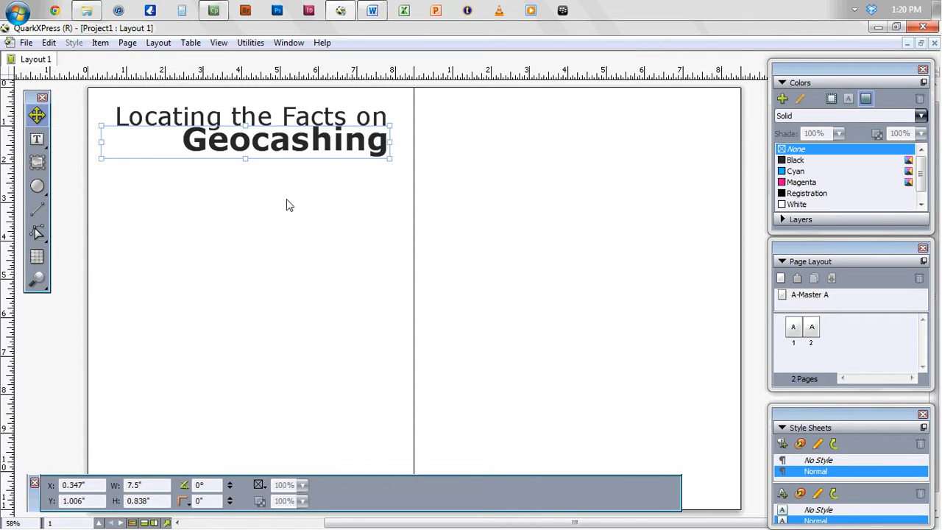
pyautogui.click(287, 207)
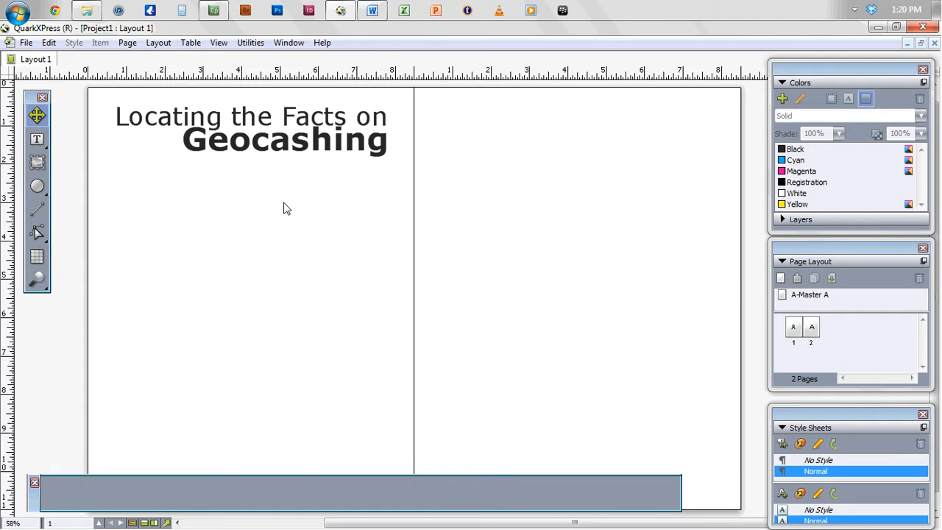
pyautogui.press('F7')
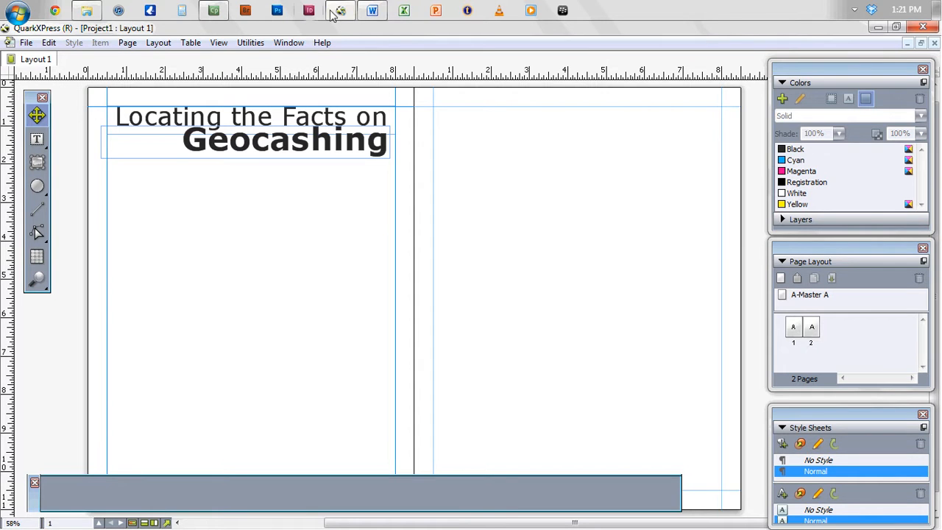
# Step: Switch to Windows Explorer to look over the photos in the Geocashing folder, and return to the layout
pyautogui.click(86, 12)
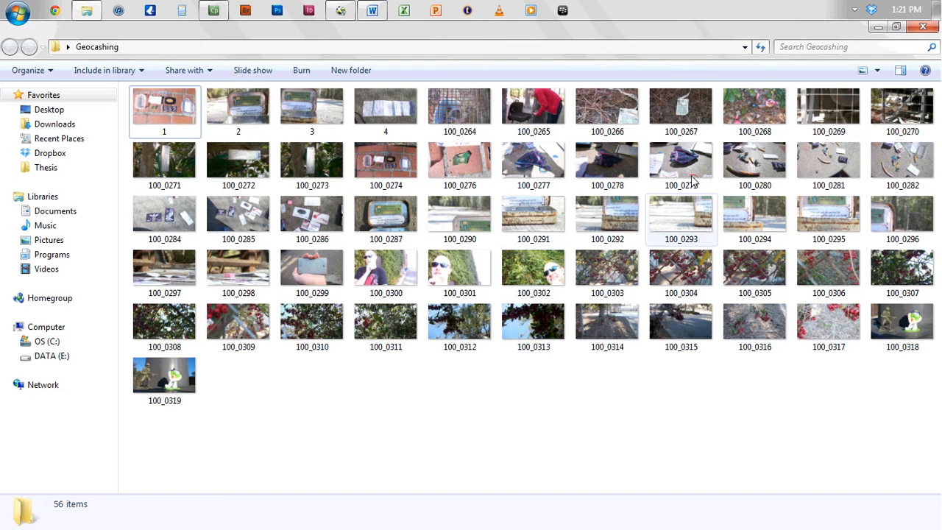
pyautogui.click(878, 27)
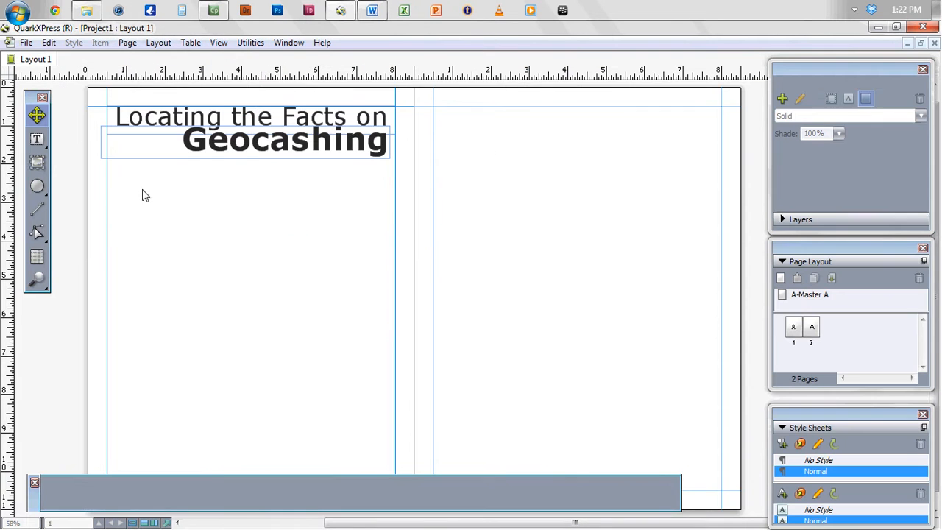
# Step: Draw a 7.5" by about 6" picture box between the margins below the headline, and import photo 3 from the Geocashing folder
pyautogui.click(38, 163)
pyautogui.moveTo(106, 167); pyautogui.dragTo(396, 398)
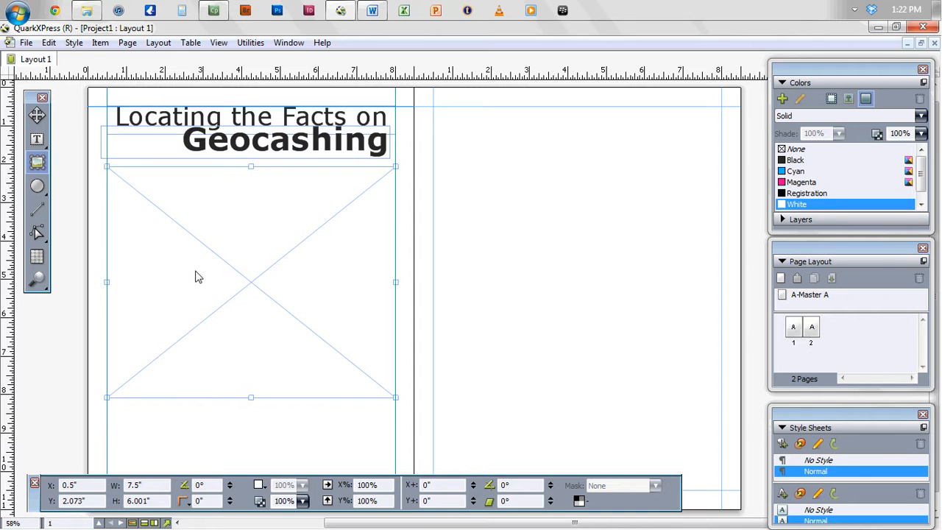
pyautogui.rightClick(197, 277)
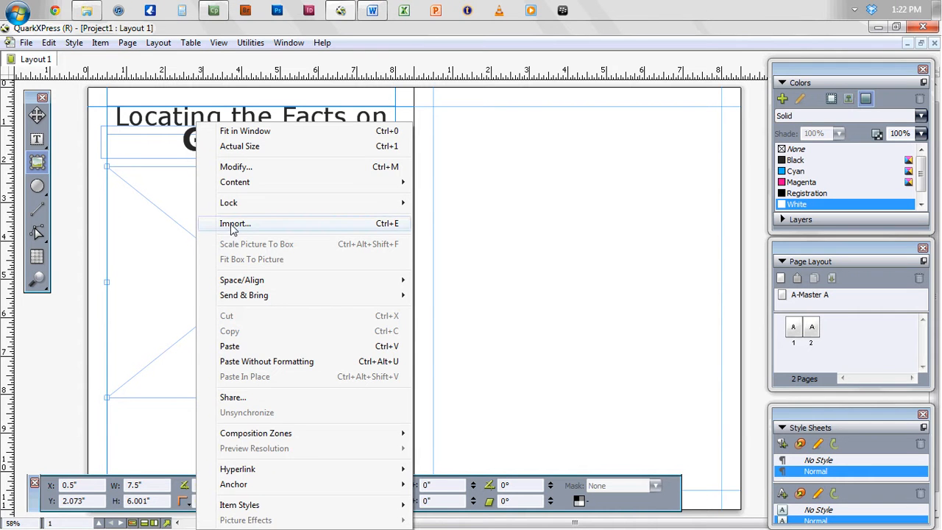
pyautogui.click(232, 224)
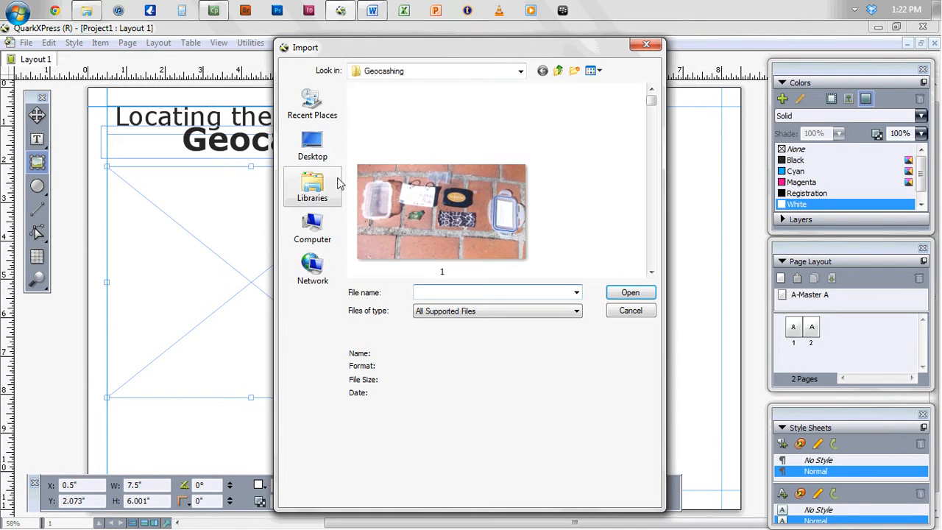
pyautogui.click(651, 273)
pyautogui.click(652, 273)
pyautogui.click(651, 273)
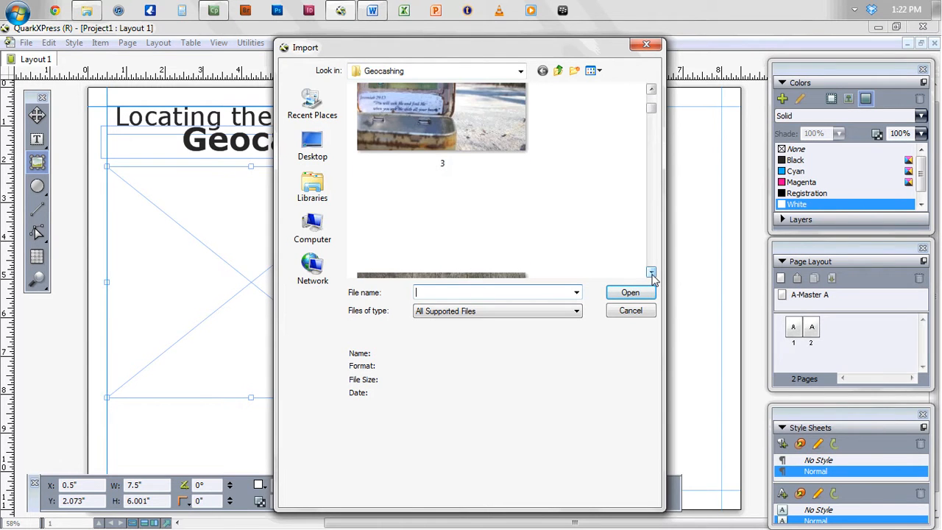
pyautogui.click(652, 90)
pyautogui.doubleClick(470, 209)
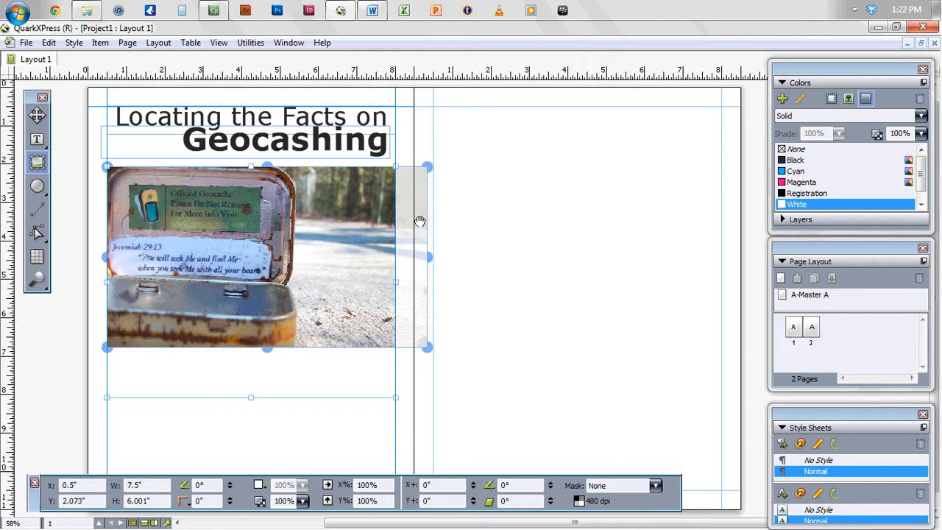
# Step: Enlarge the imported tin photo to about 128.7% so that it fills the picture box's full height
pyautogui.moveTo(428, 347); pyautogui.dragTo(462, 369)
pyautogui.moveTo(471, 374); pyautogui.dragTo(519, 398)
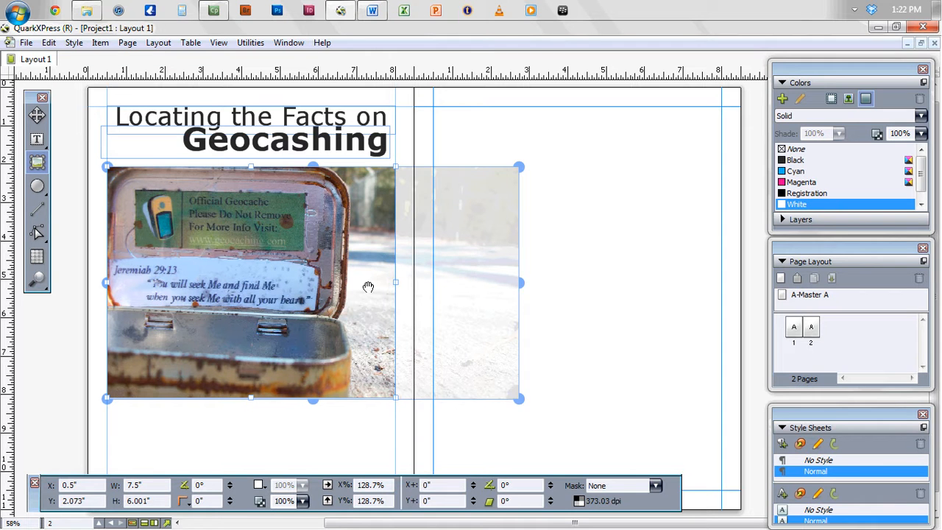
# Step: Scale the tin photo to fit its picture box
pyautogui.rightClick(370, 252)
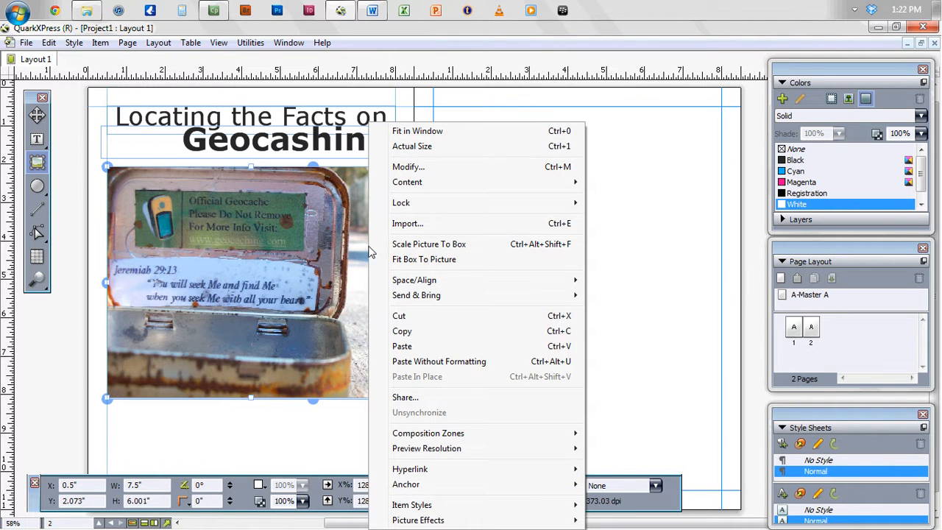
pyautogui.click(448, 247)
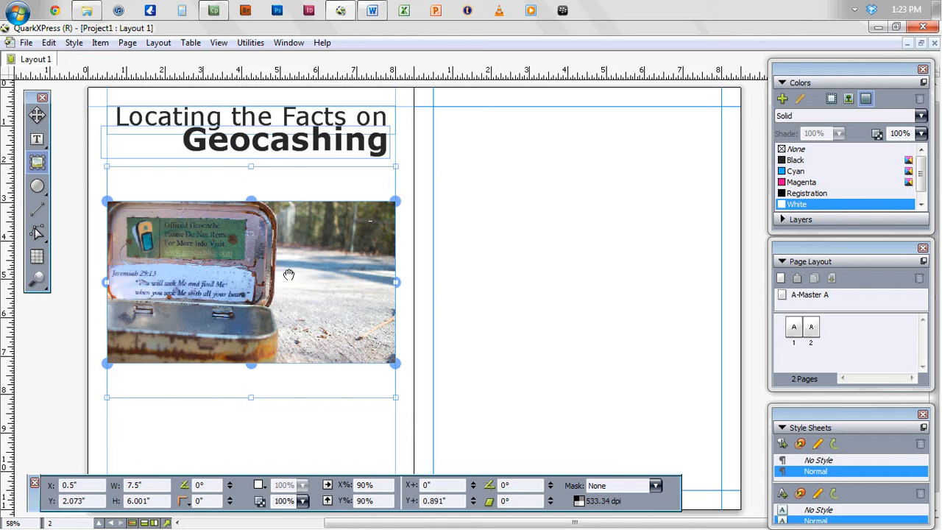
# Step: Reposition the tin photo inside its picture box and enlarge it to about 129.1% so it fills the box
pyautogui.moveTo(294, 260); pyautogui.dragTo(297, 224)
pyautogui.moveTo(394, 329); pyautogui.dragTo(502, 397)
pyautogui.click(635, 352)
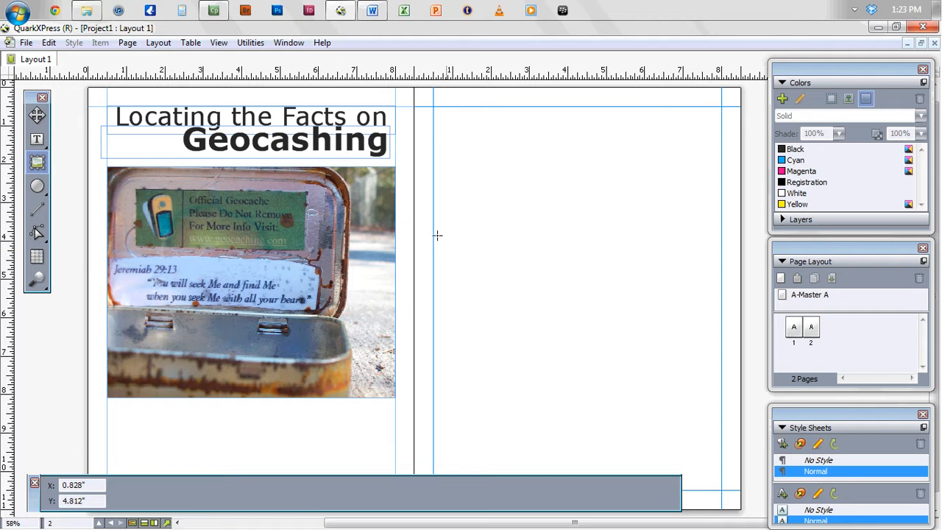
# Step: Nudge the tin picture box upward, closer to the headline, to a Y position of about 1.948"
pyautogui.press('v')
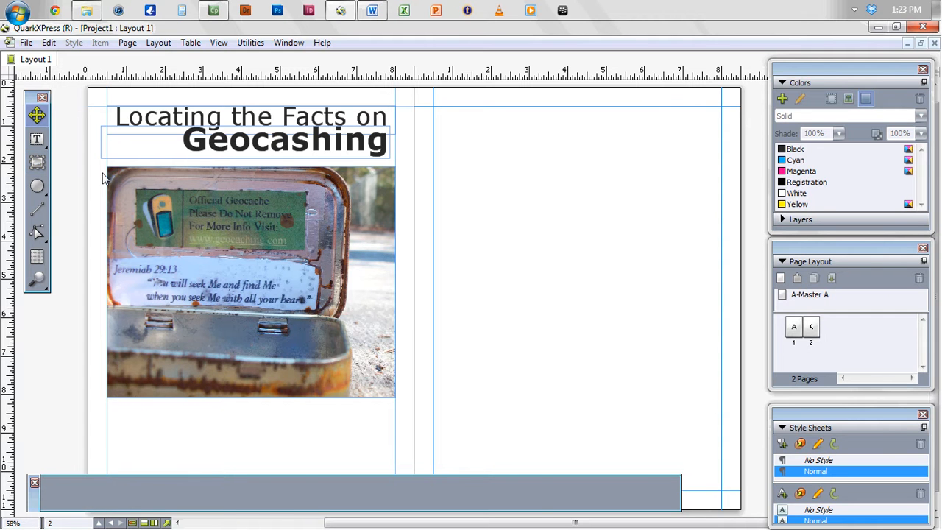
pyautogui.click(211, 238)
pyautogui.press('Up')
pyautogui.press('Up')
pyautogui.press('Up')
pyautogui.press('Up')
pyautogui.press('Up')
pyautogui.press('Up')
pyautogui.press('Up')
pyautogui.press('Up')
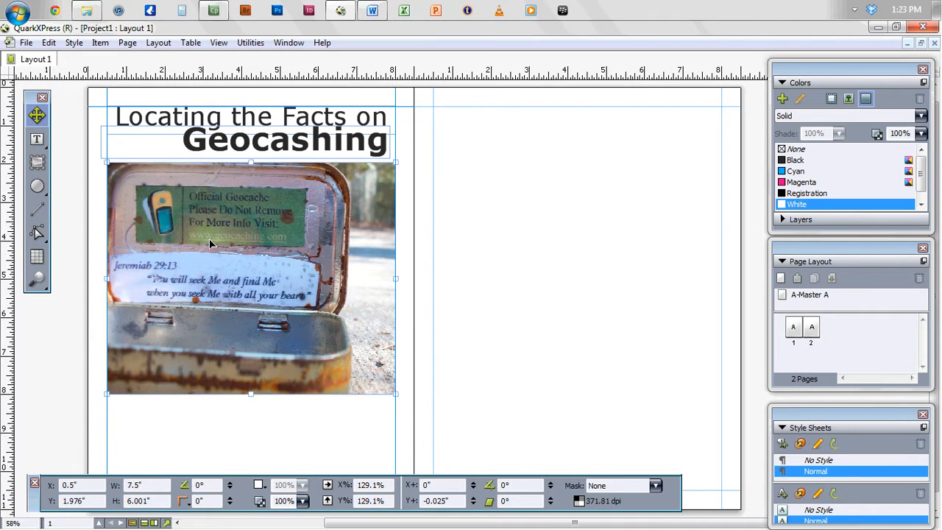
pyautogui.click(627, 379)
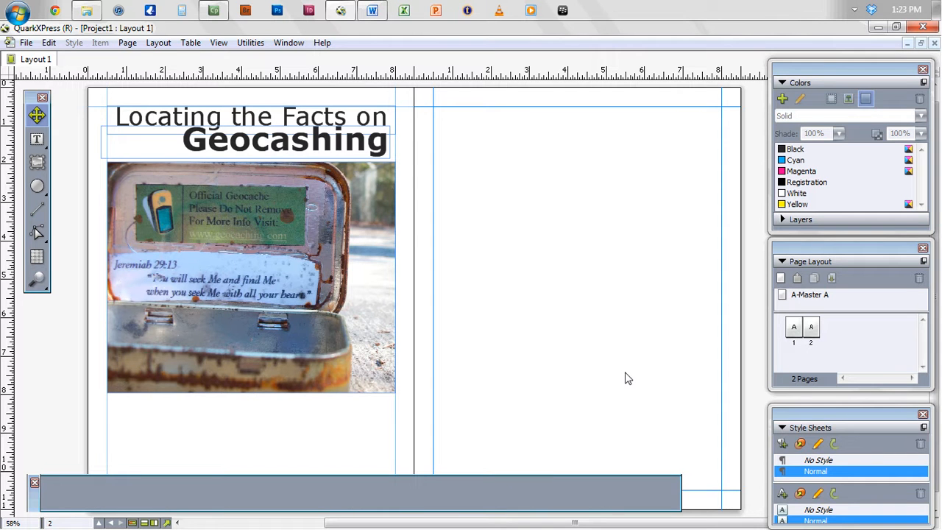
# Step: Hide the guides and add a thin solid black frame around the tin picture box
pyautogui.press('F7')
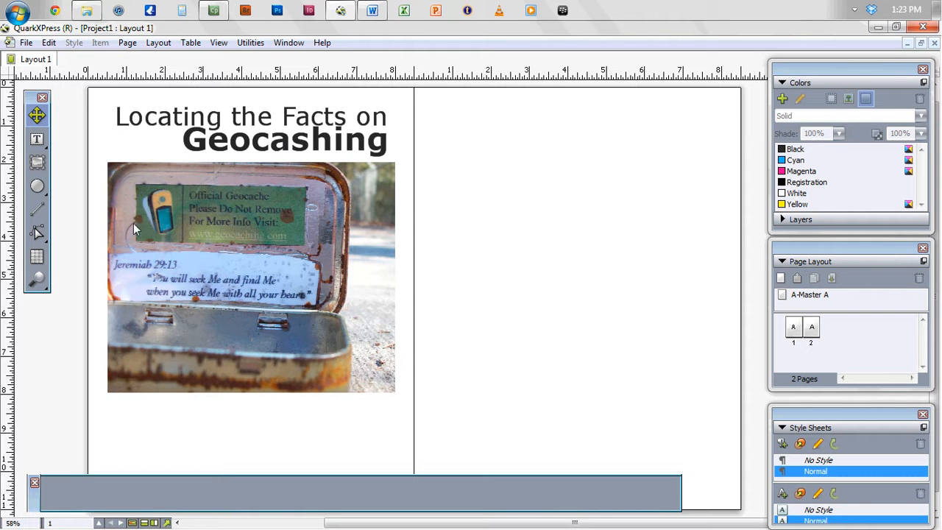
pyautogui.click(191, 247)
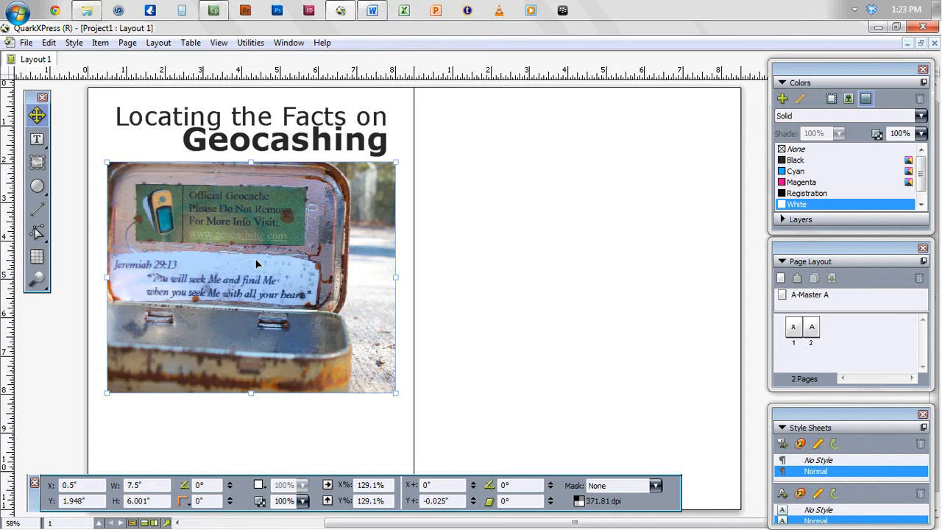
pyautogui.moveTo(328, 471)
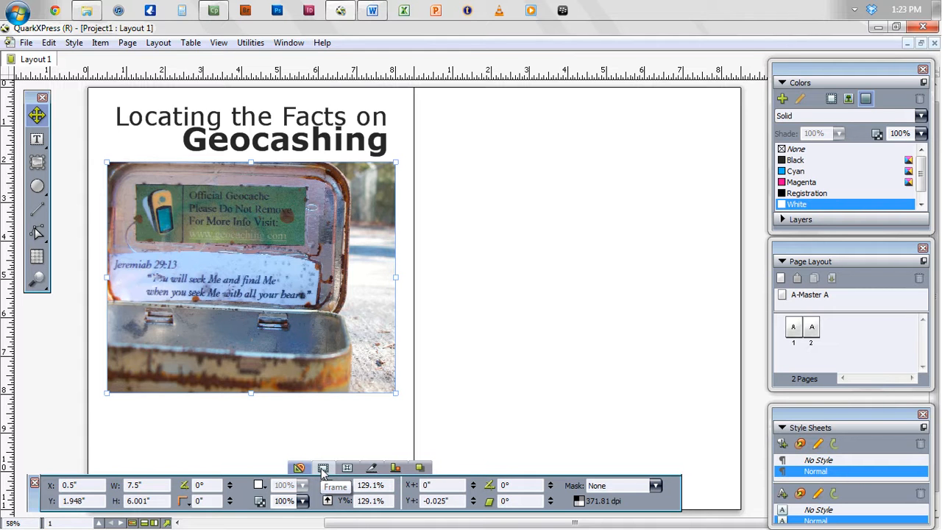
pyautogui.click(323, 469)
pyautogui.click(85, 486)
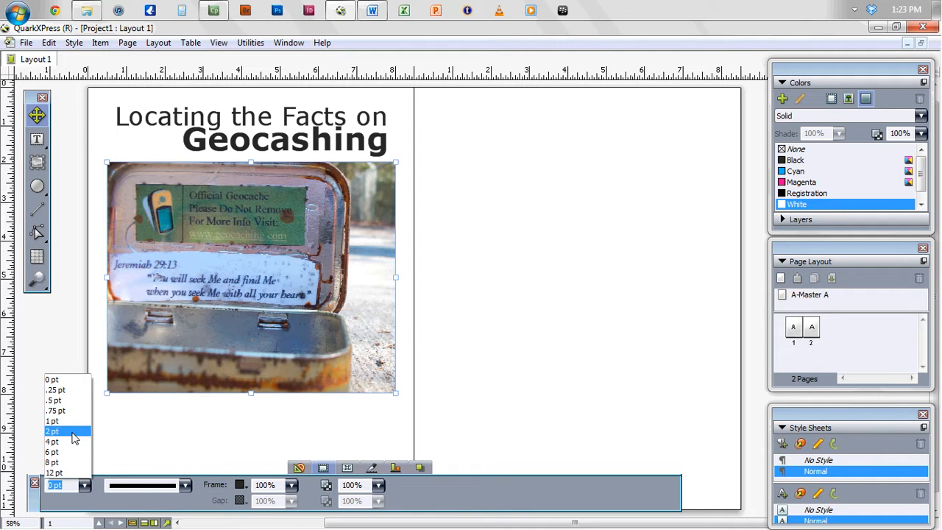
pyautogui.click(71, 438)
pyautogui.click(61, 404)
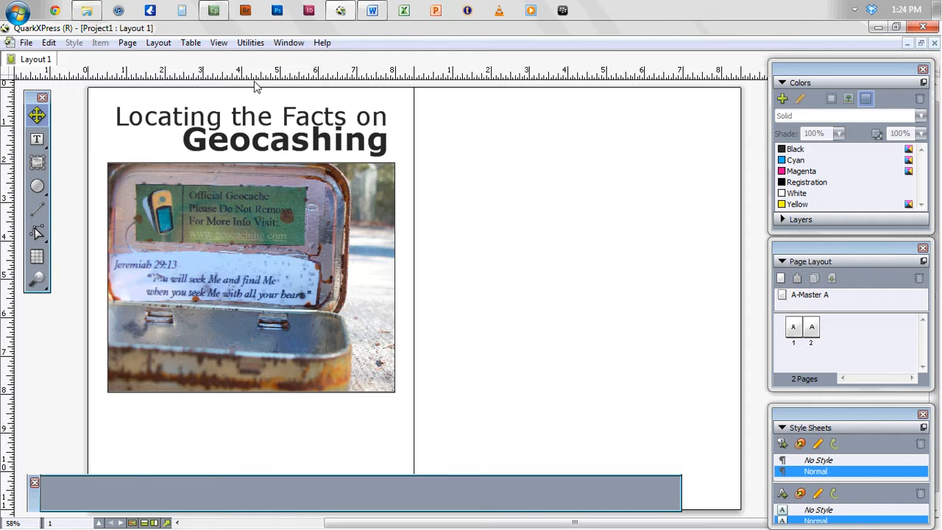
# Step: Show the guides and draw a 7.5" by 2.25" text box below the photo, between the side margins and down to the bottom margin
pyautogui.press('F7')
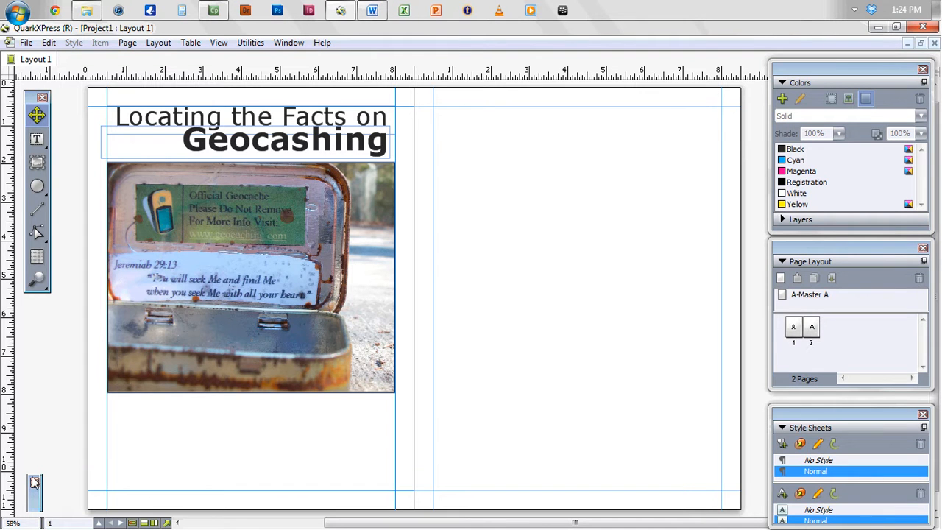
pyautogui.click(37, 139)
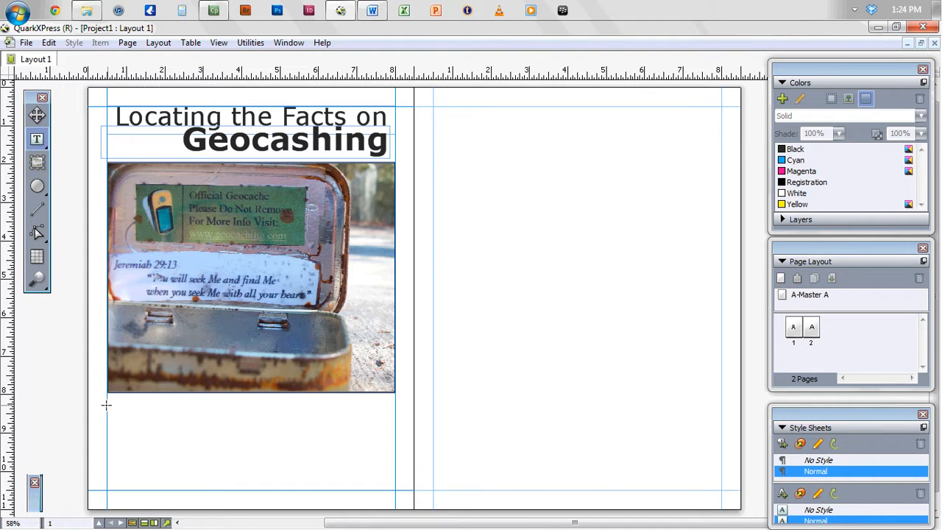
pyautogui.moveTo(108, 404); pyautogui.dragTo(395, 491)
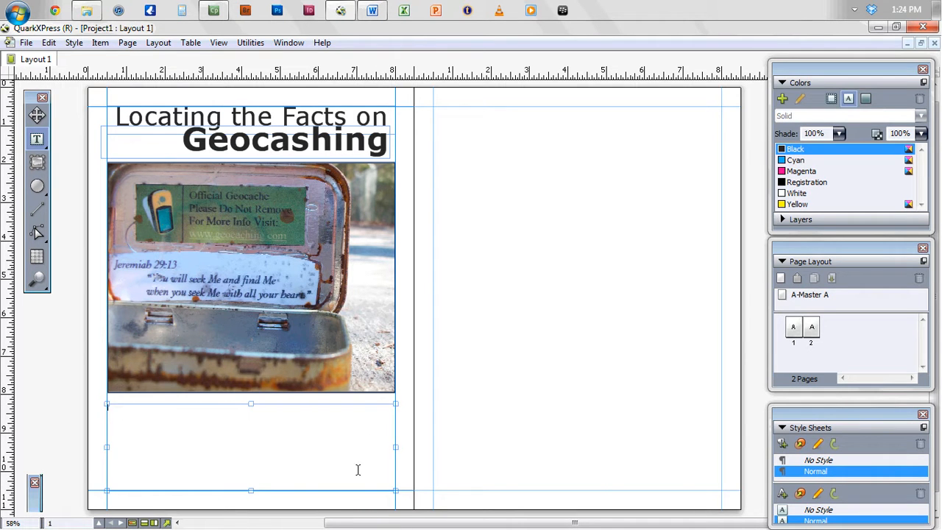
# Step: Copy the whole Geocaching 3 article from Microsoft Word and paste it into the text box below the photo in QuarkXPress
pyautogui.click(373, 10)
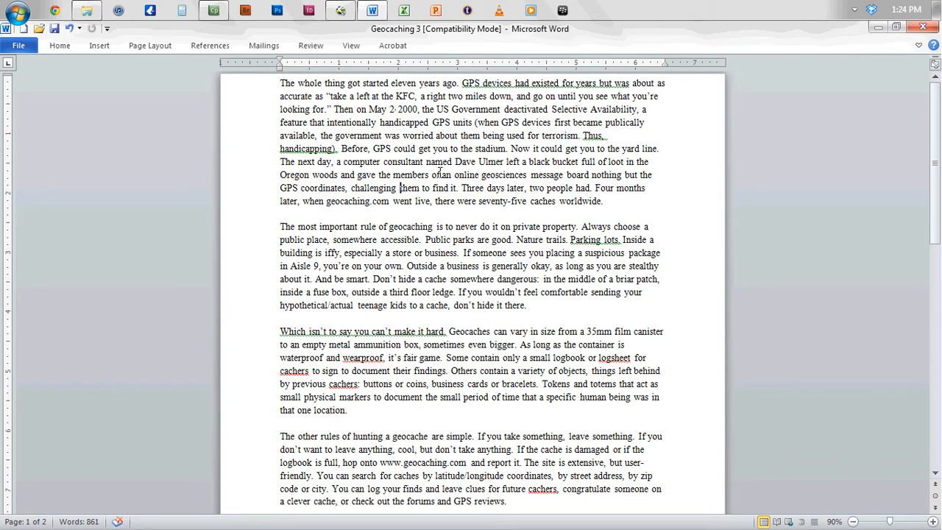
pyautogui.hotkey('ctrl', 'a')
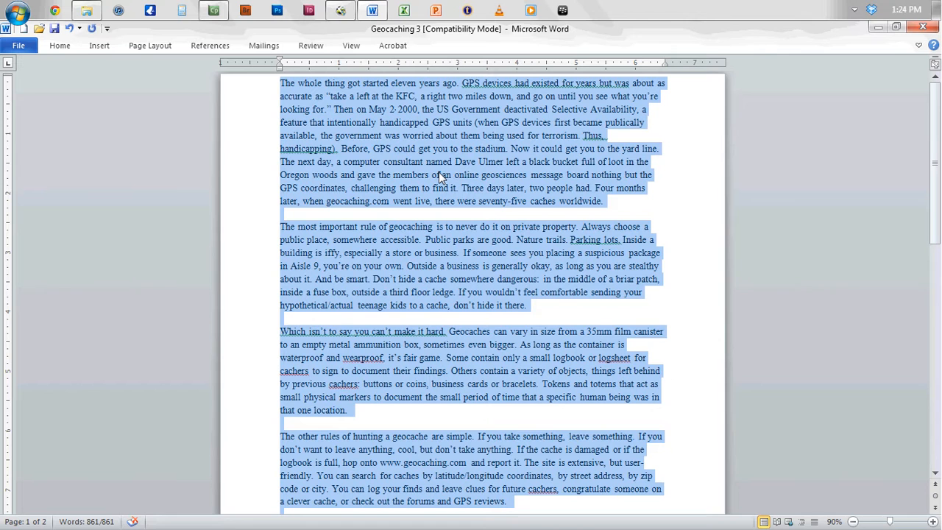
pyautogui.click(340, 10)
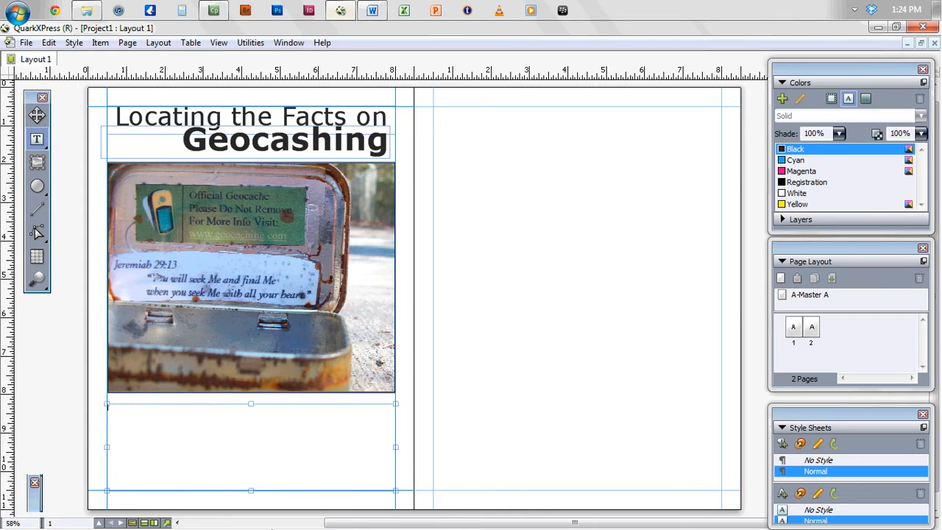
pyautogui.hotkey('ctrl', 'v')
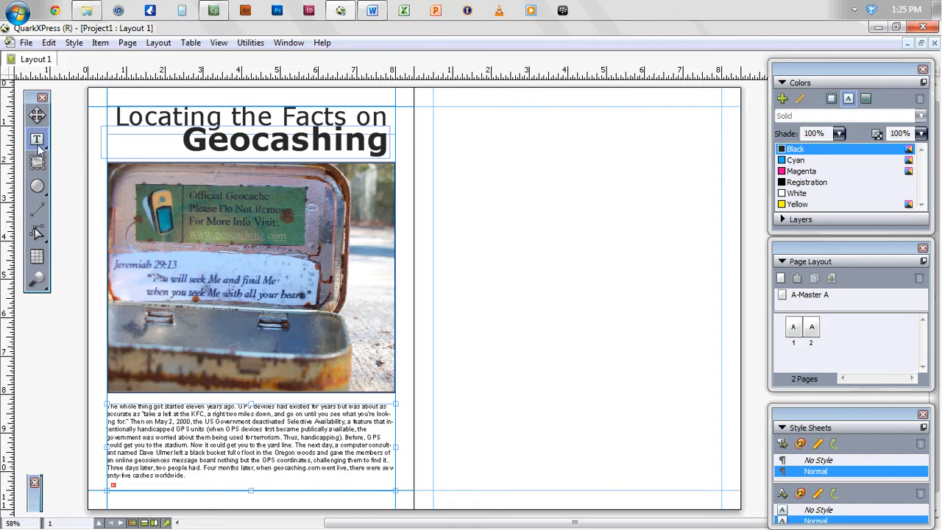
# Step: Draw a text box between the second page's side margins, starting at its top margin, and link the first page's article box to it
pyautogui.moveTo(434, 107); pyautogui.dragTo(719, 387)
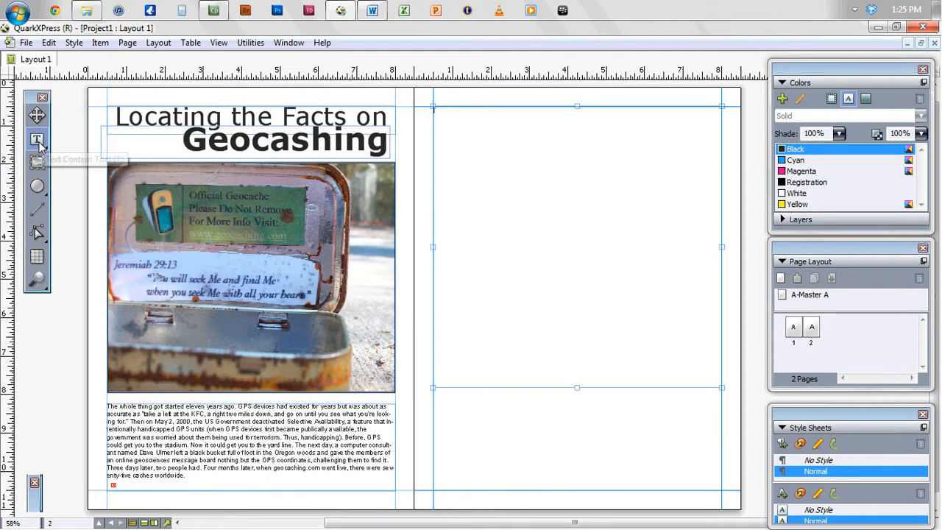
pyautogui.moveTo(40, 146)
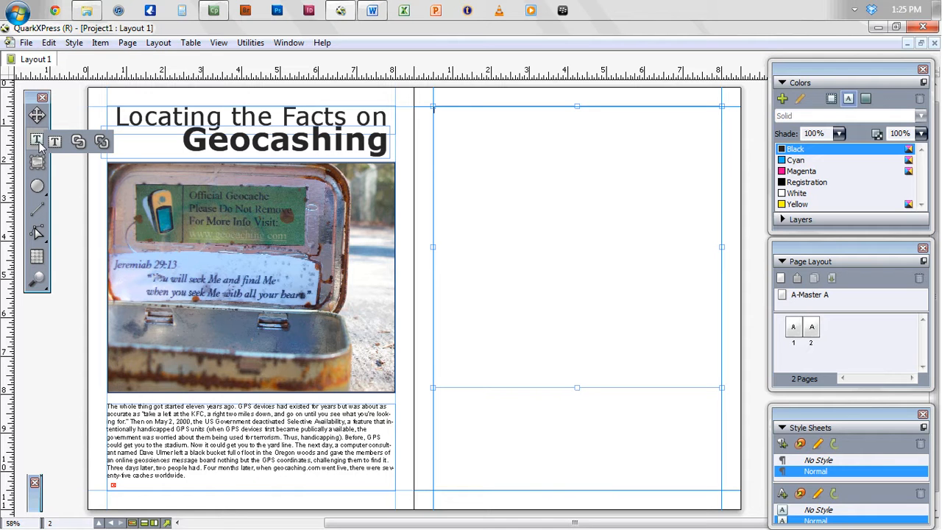
pyautogui.click(79, 142)
pyautogui.click(328, 435)
pyautogui.click(546, 284)
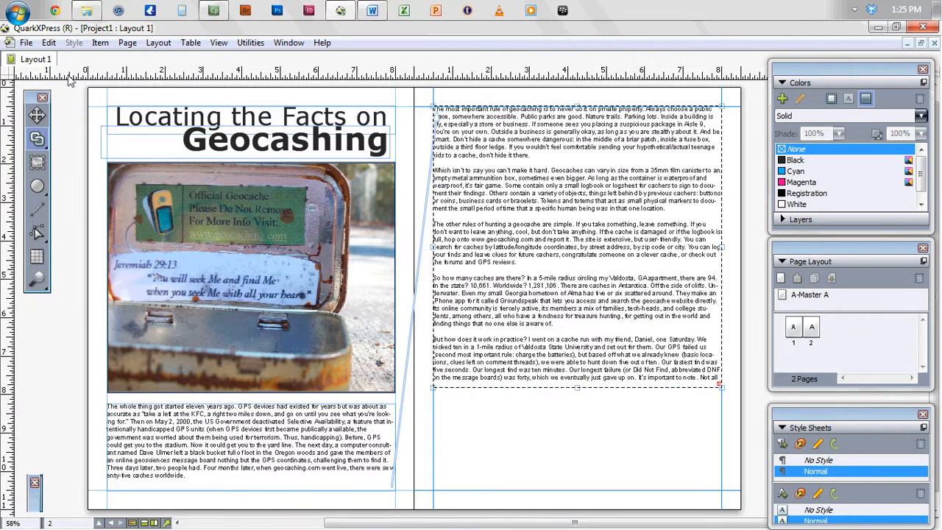
pyautogui.click(34, 116)
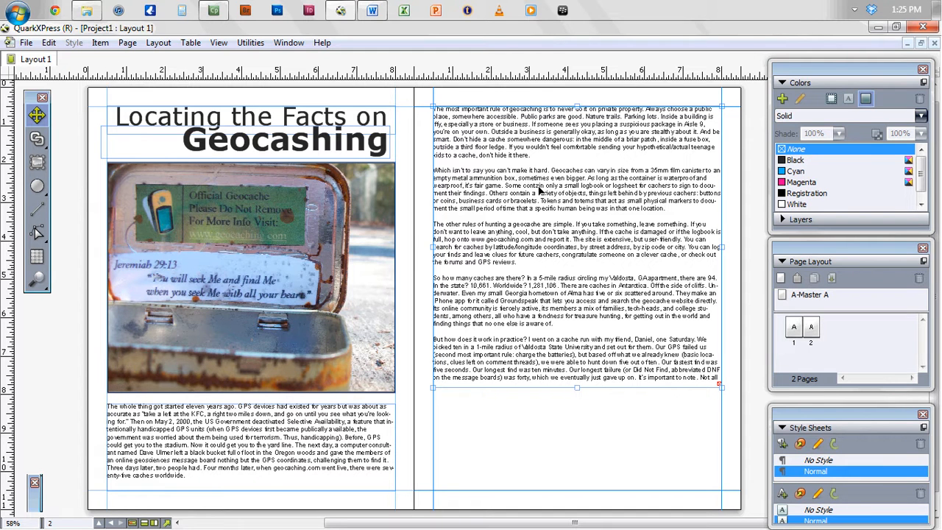
# Step: Set all of the article text across both linked text boxes in the Georgia font
pyautogui.click(160, 445)
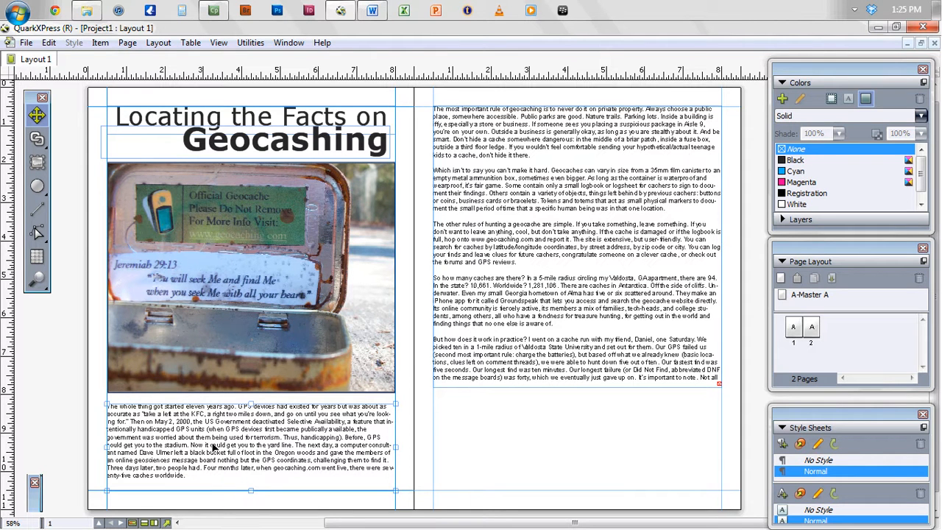
pyautogui.doubleClick(280, 436)
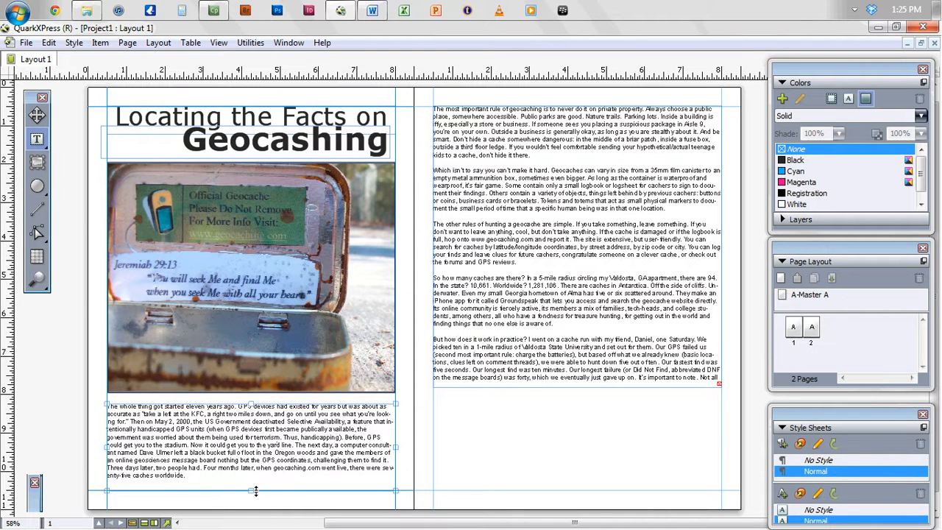
pyautogui.hotkey('ctrl', 'a')
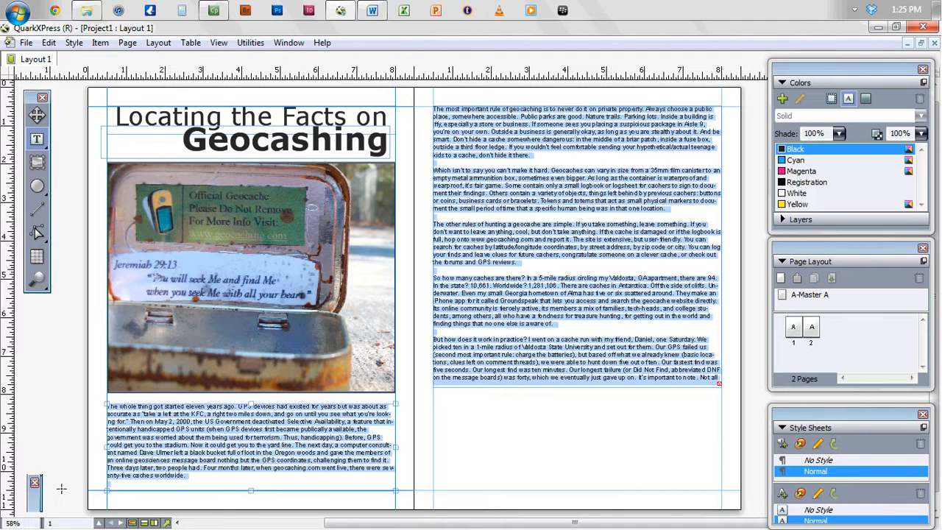
pyautogui.click(38, 503)
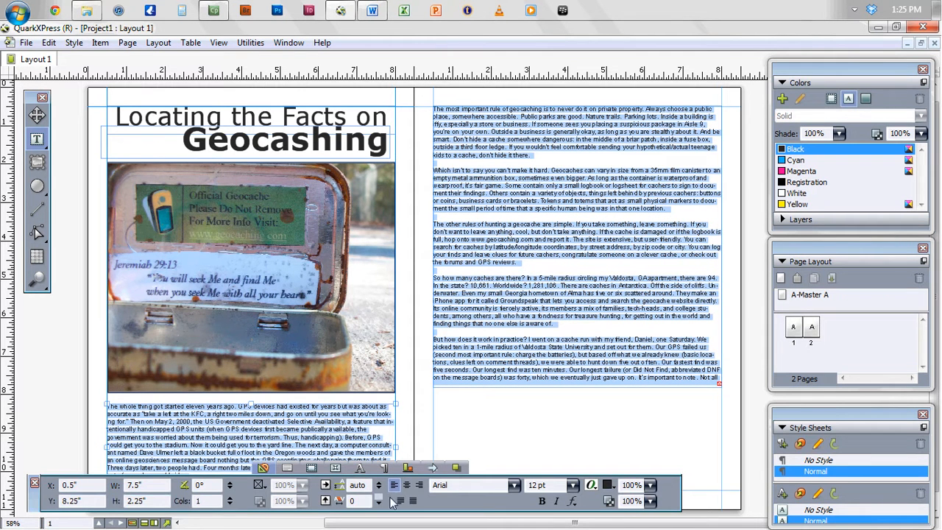
pyautogui.click(469, 486)
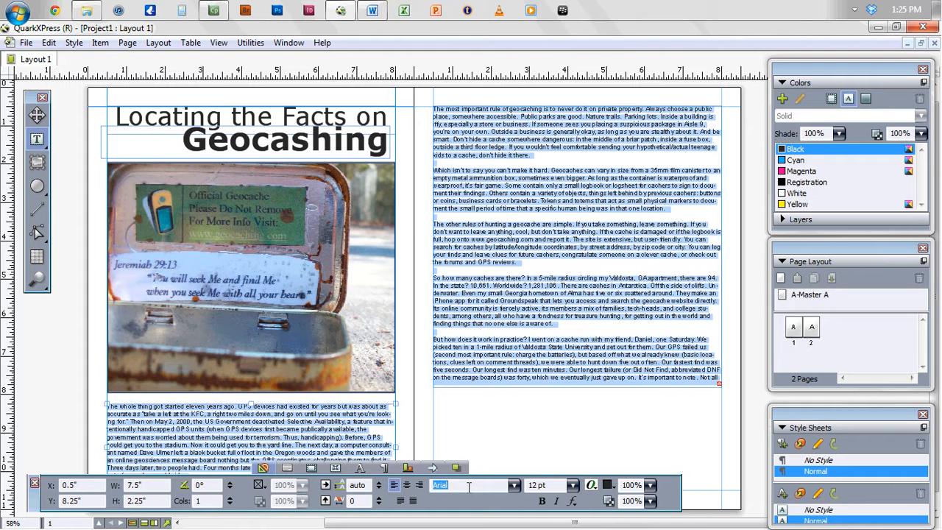
pyautogui.write('Georgia')
pyautogui.press('Return')
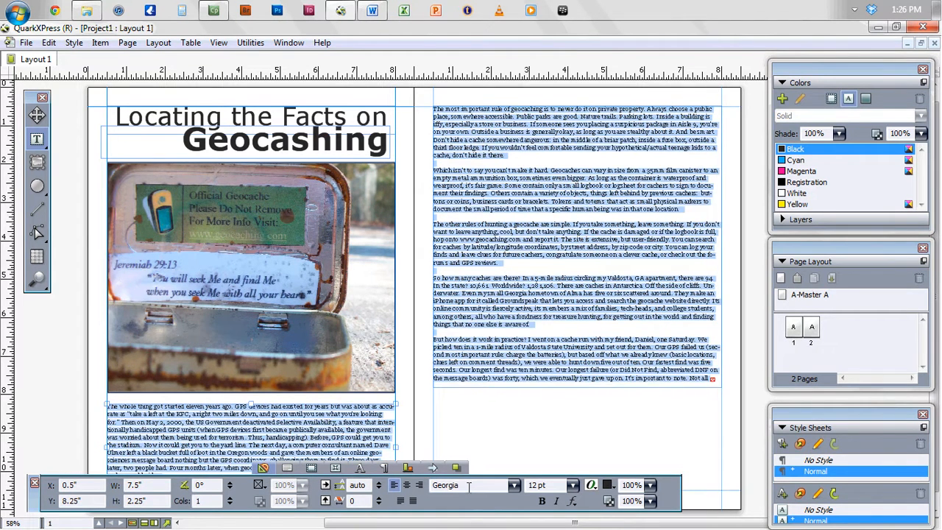
pyautogui.click(465, 485)
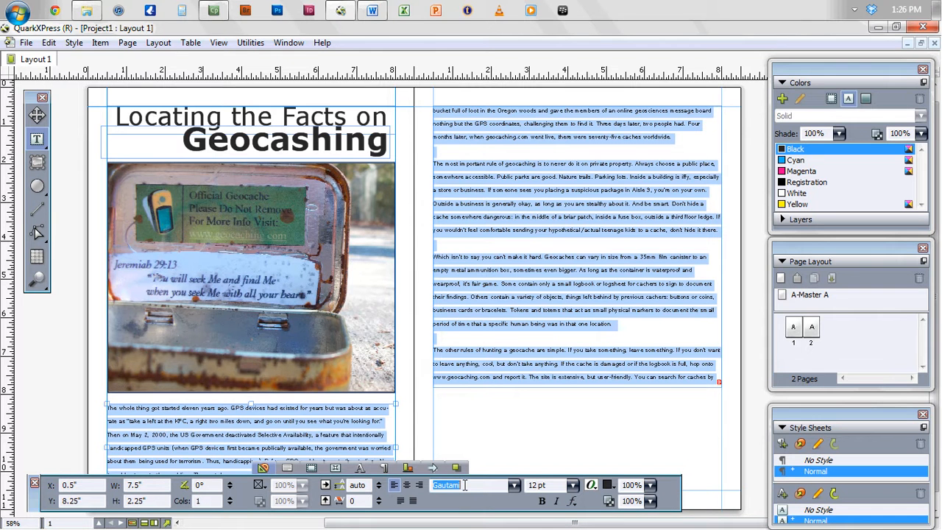
pyautogui.write('Georgia')
pyautogui.press('Return')
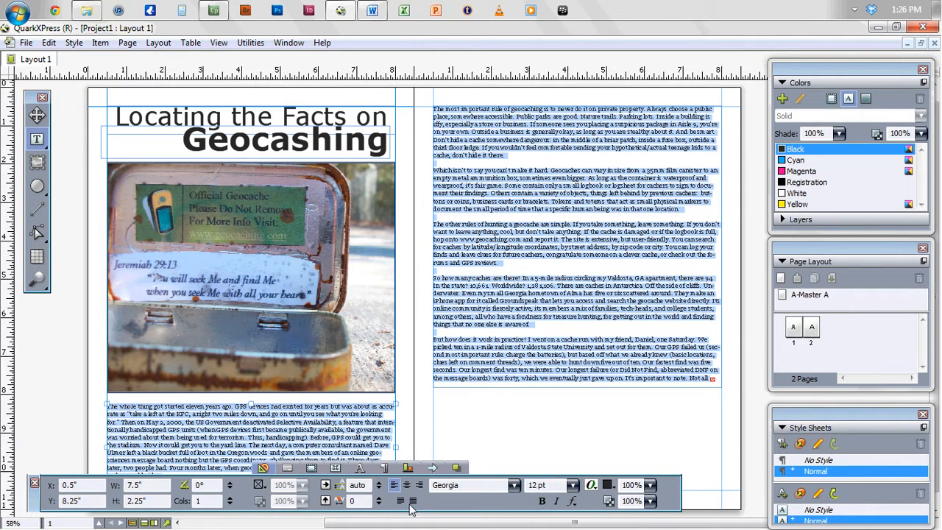
# Step: Increase the leading of the whole article text to 17 pt and collapse the measurements palette
pyautogui.click(379, 486)
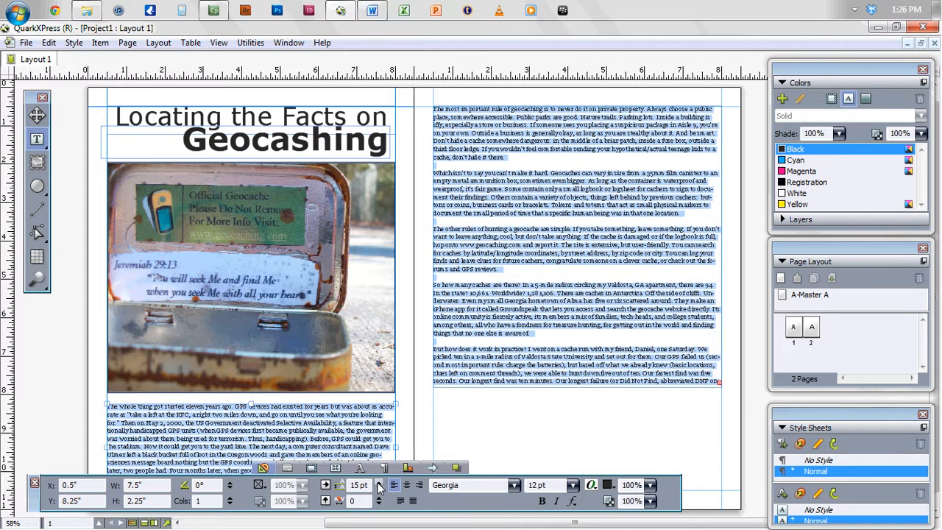
pyautogui.click(379, 486)
pyautogui.click(379, 486)
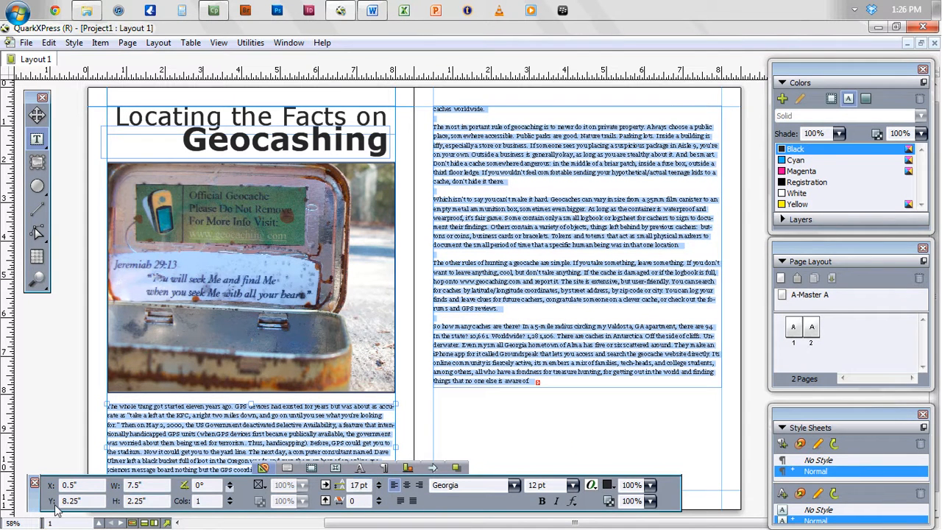
pyautogui.moveTo(34, 497); pyautogui.dragTo(35, 498)
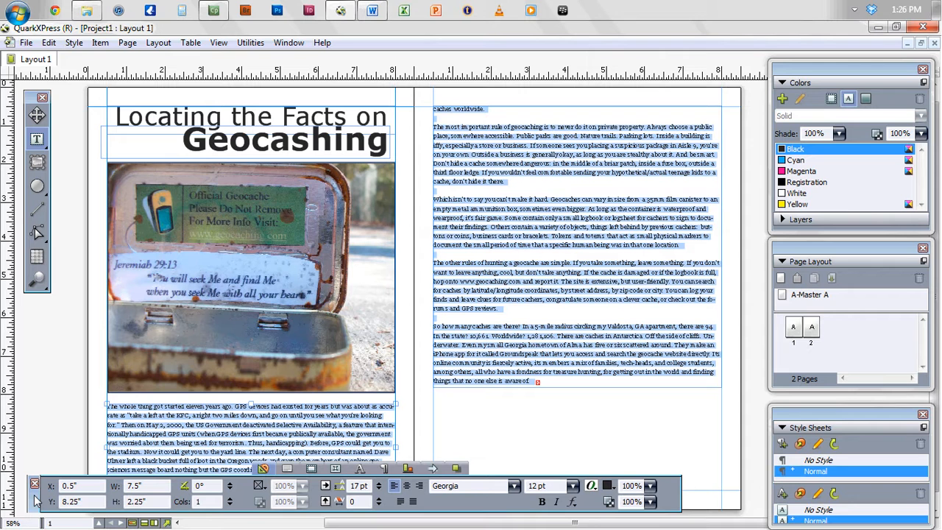
pyautogui.doubleClick(37, 501)
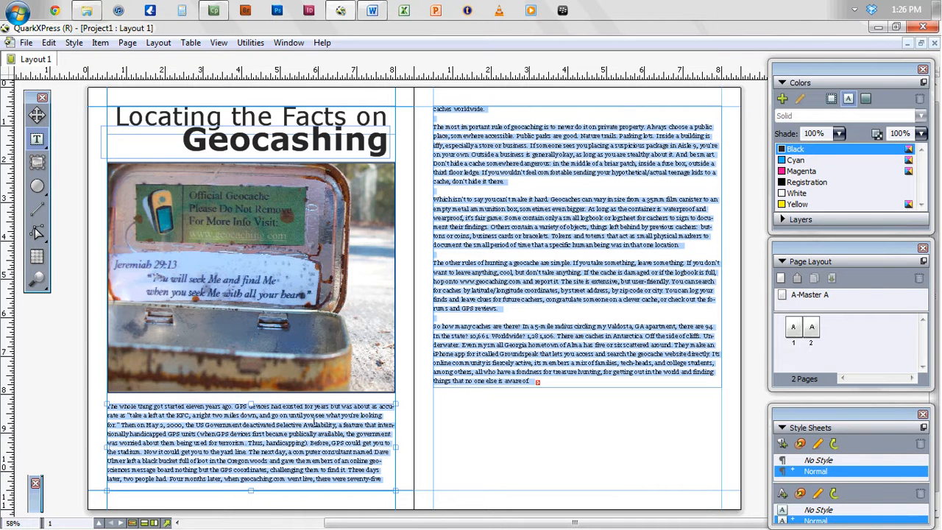
# Step: Deselect the article text and examine the first page's text box below the photo at 100% magnification
pyautogui.click(253, 425)
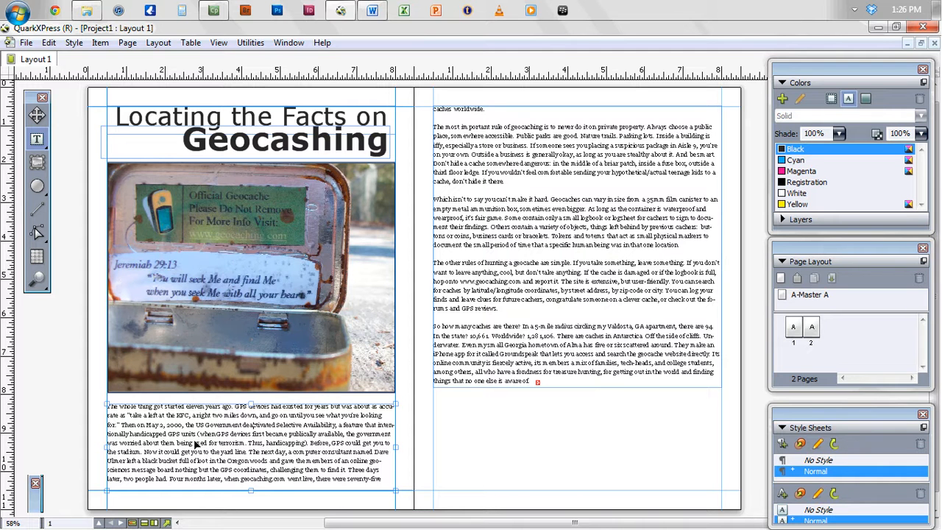
pyautogui.hotkey('ctrl', '1')
pyautogui.moveTo(447, 526); pyautogui.dragTo(469, 526)
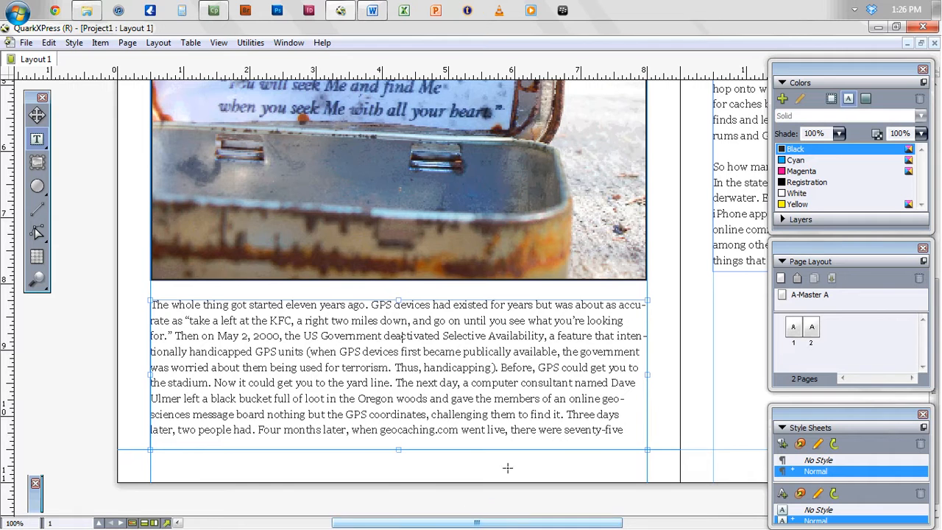
pyautogui.scroll(1, 507, 466)
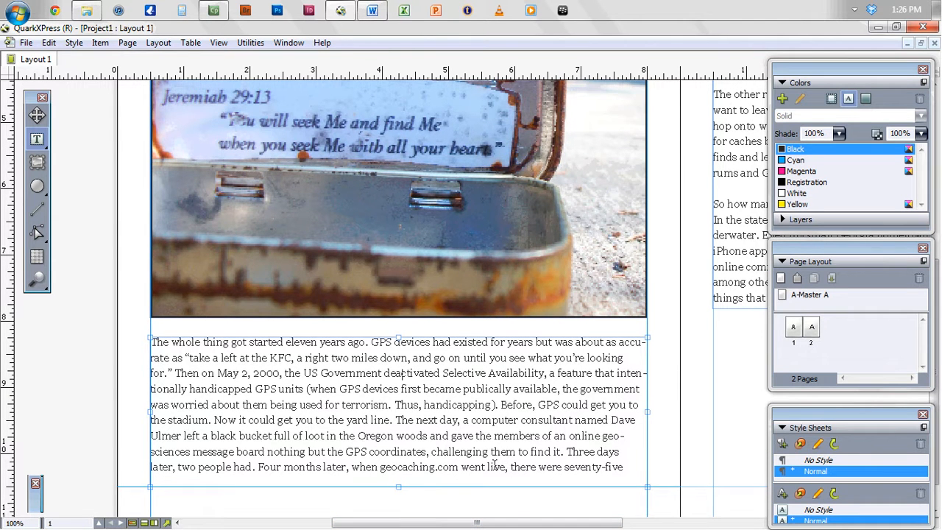
# Step: Add a drop cap of 1 character and 3 lines to the article's opening paragraph below the photo
pyautogui.scroll(-1, 495, 466)
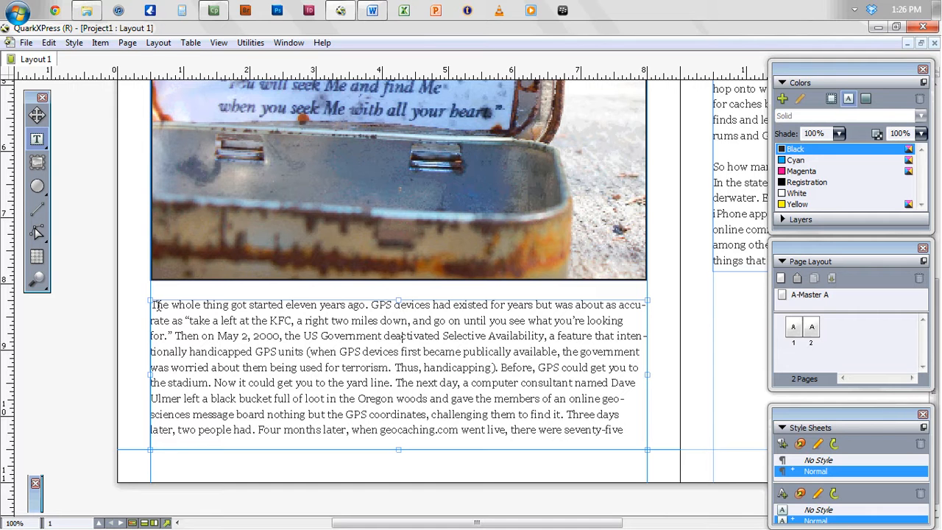
pyautogui.doubleClick(31, 501)
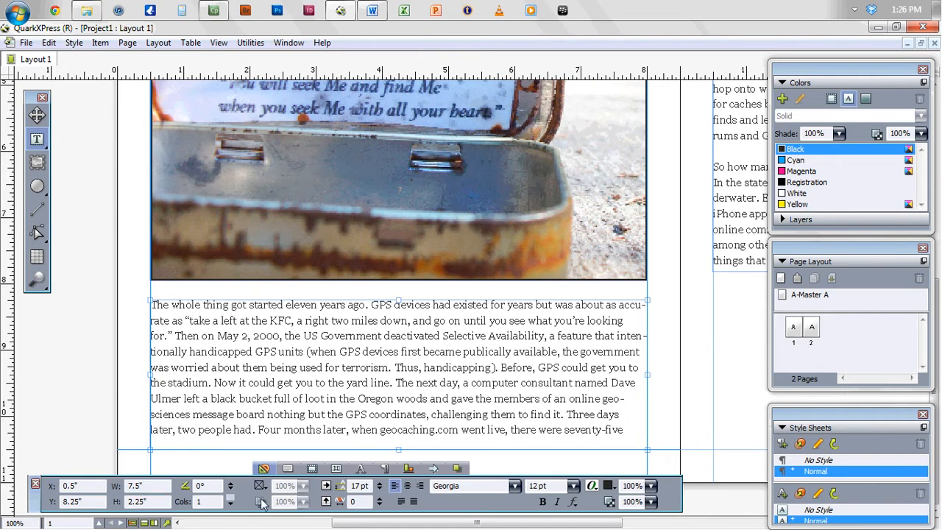
pyautogui.click(385, 469)
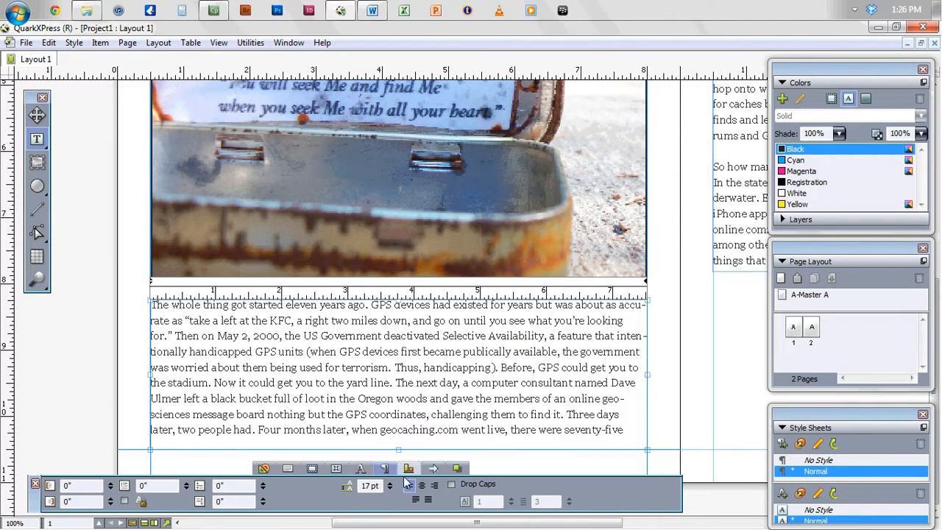
pyautogui.click(452, 483)
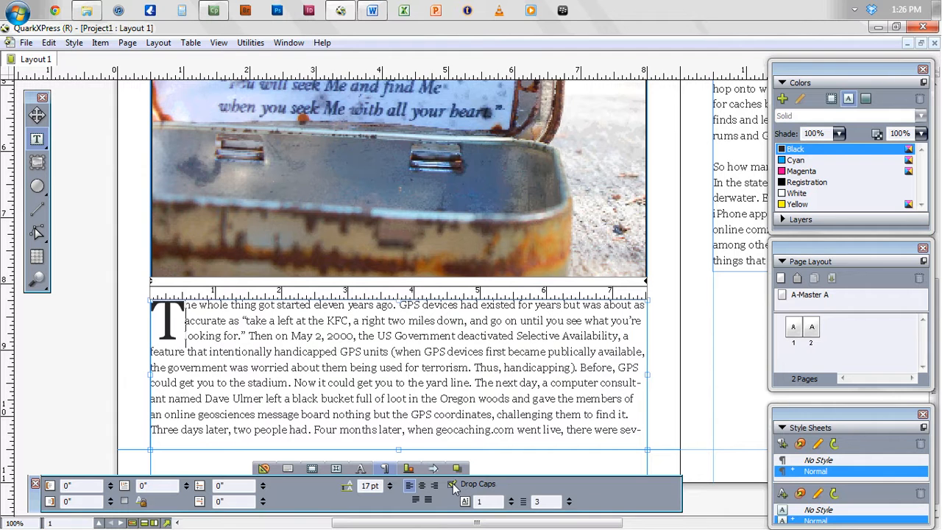
pyautogui.click(207, 323)
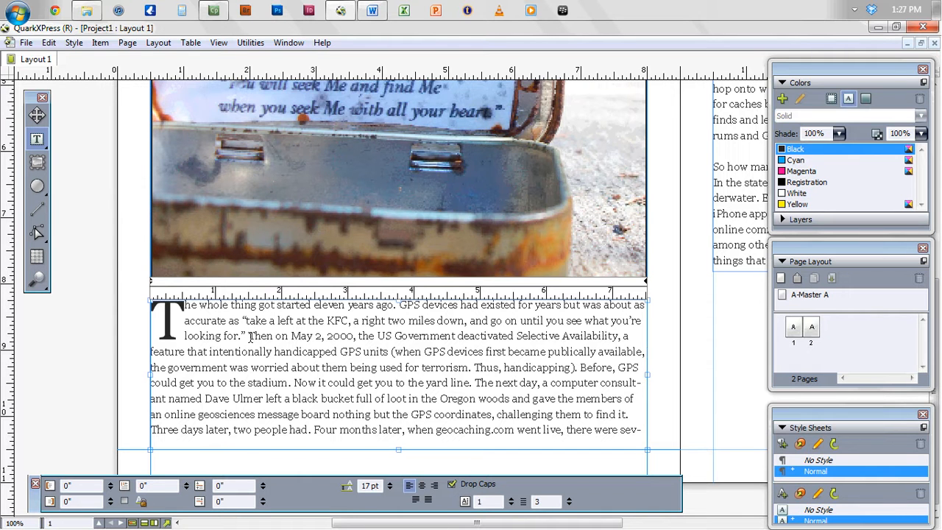
# Step: Split the article before "Then on May 2, 2000" with a blank line and turn off drop caps for the new paragraph
pyautogui.click(249, 336)
pyautogui.press('Return')
pyautogui.press('Return')
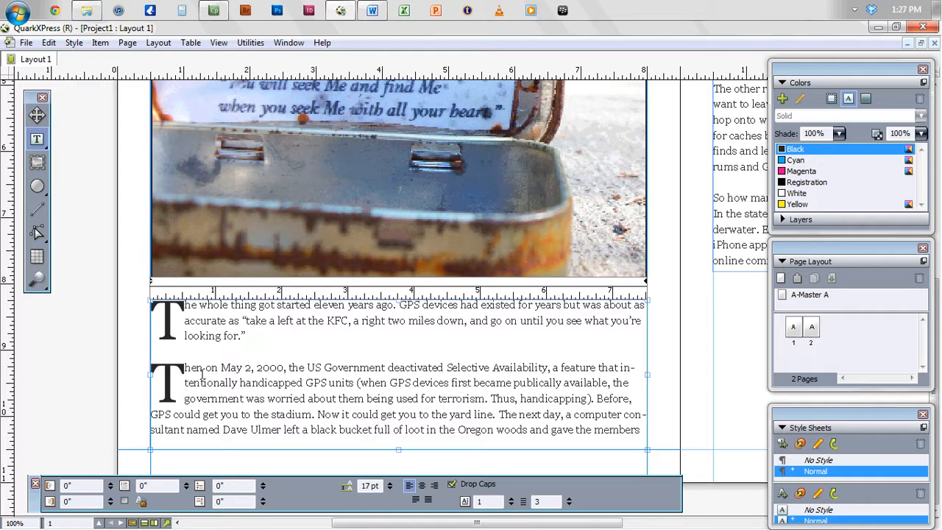
pyautogui.click(451, 486)
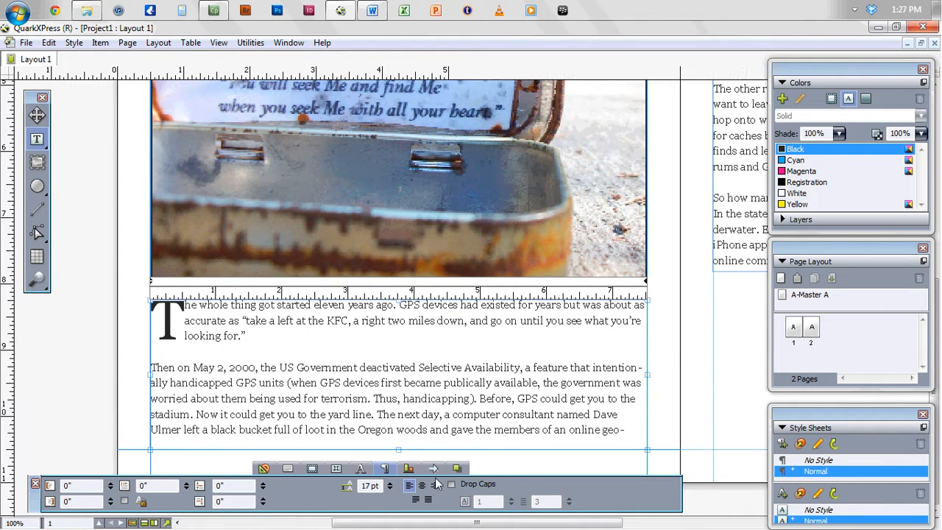
pyautogui.click(270, 332)
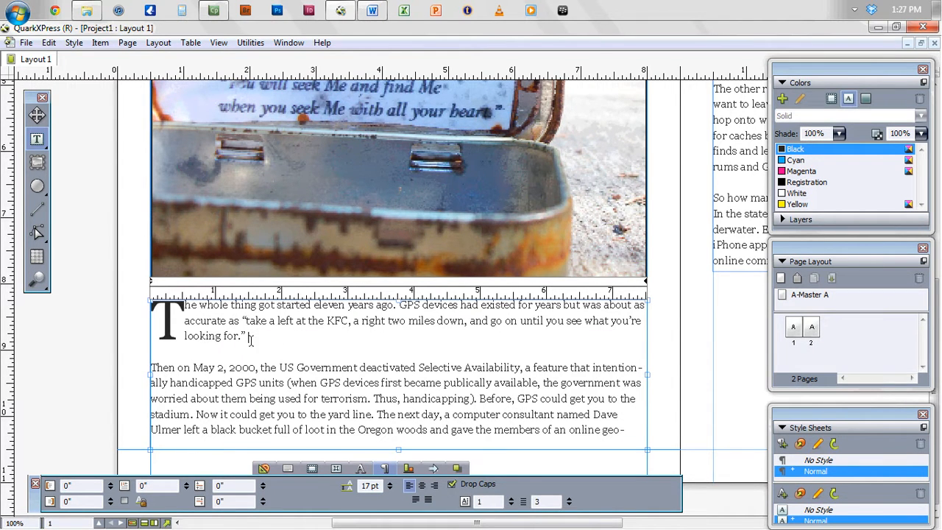
# Step: Set the opening paragraph's font size to 18 pt, including its enlarged first letter
pyautogui.moveTo(248, 336); pyautogui.dragTo(183, 305)
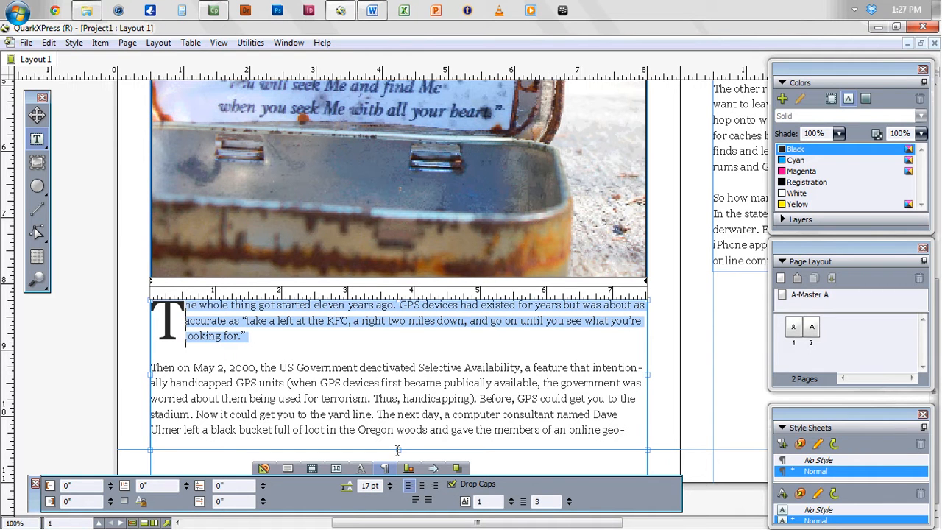
pyautogui.click(264, 469)
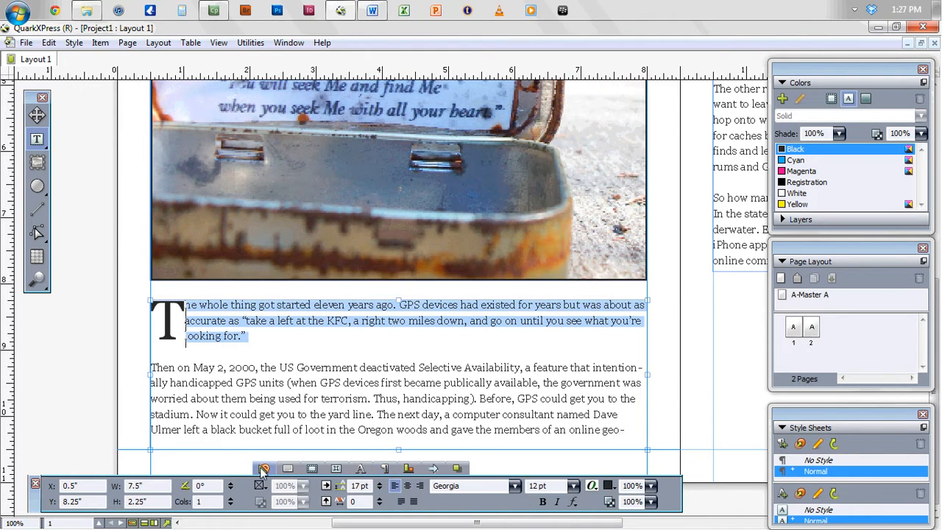
pyautogui.click(573, 486)
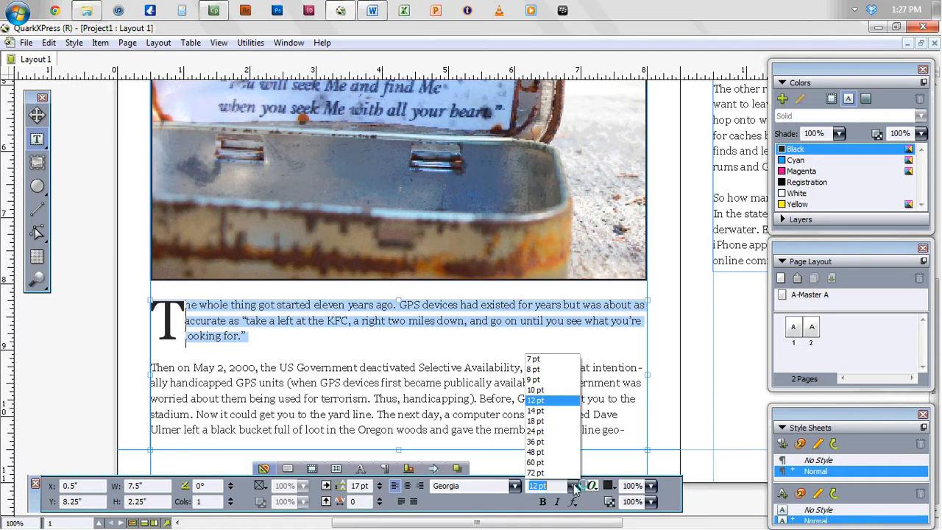
pyautogui.click(556, 422)
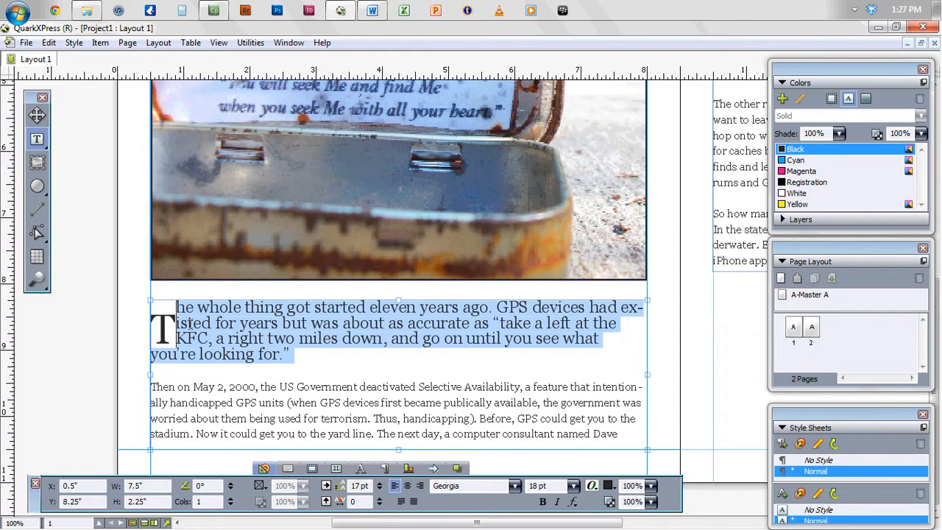
pyautogui.moveTo(177, 322); pyautogui.dragTo(158, 326)
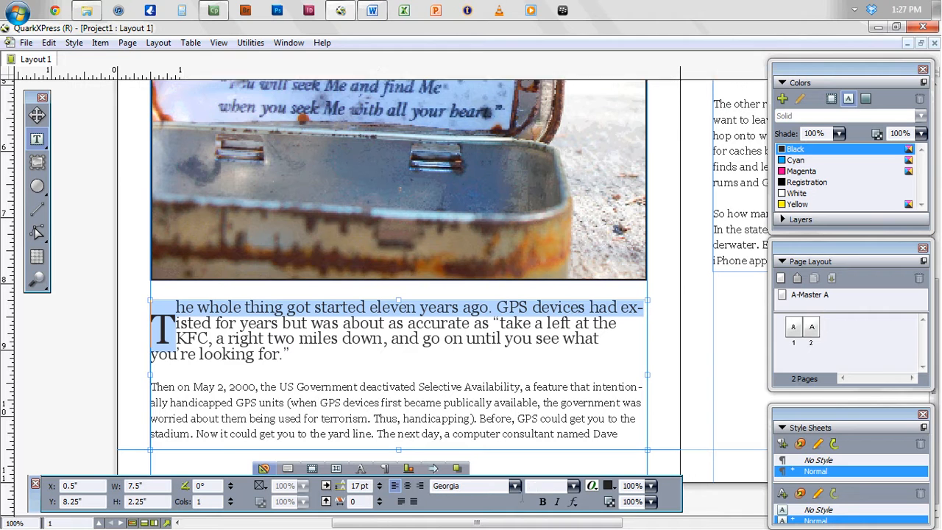
pyautogui.click(573, 485)
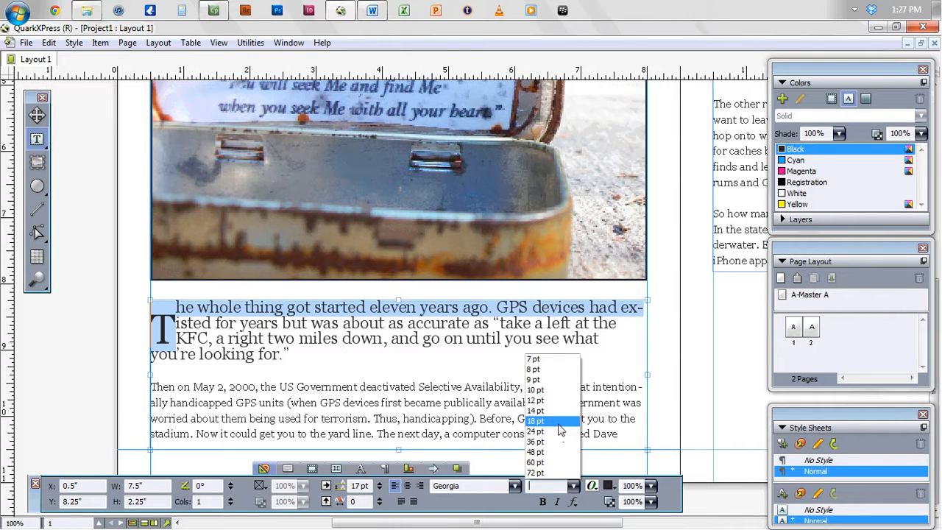
pyautogui.click(549, 426)
# Step: Increase the leading of the whole opening paragraph to 24 pt
pyautogui.moveTo(292, 354); pyautogui.dragTo(140, 310)
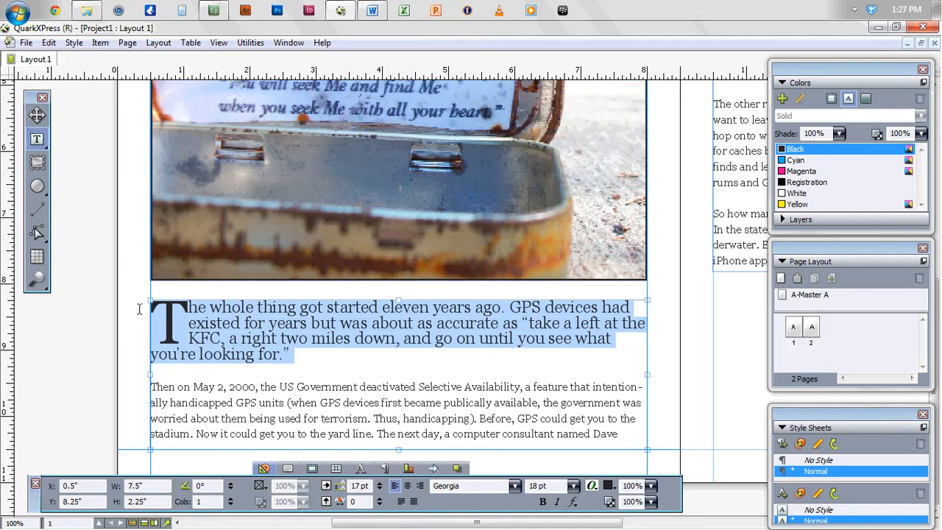
pyautogui.tripleClick(369, 486)
pyautogui.write('auto')
pyautogui.press('Return')
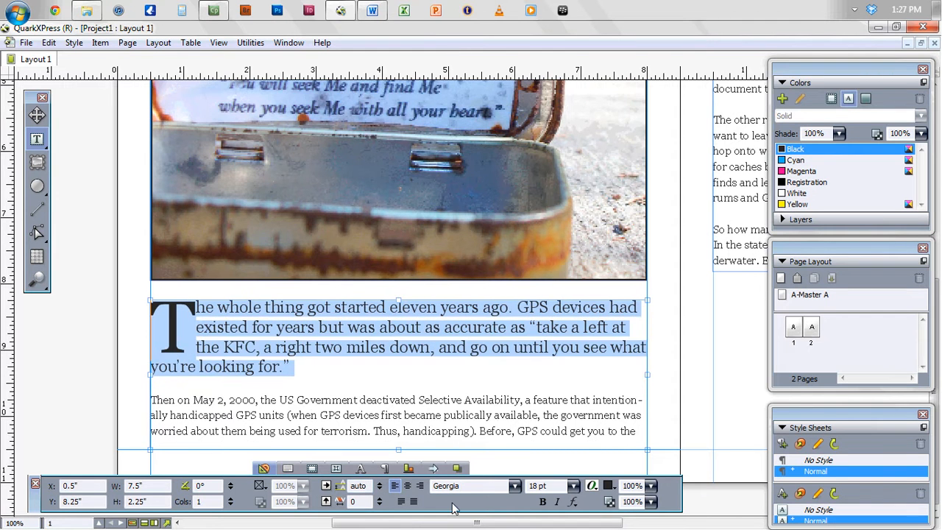
pyautogui.click(379, 484)
pyautogui.click(380, 484)
pyautogui.click(380, 484)
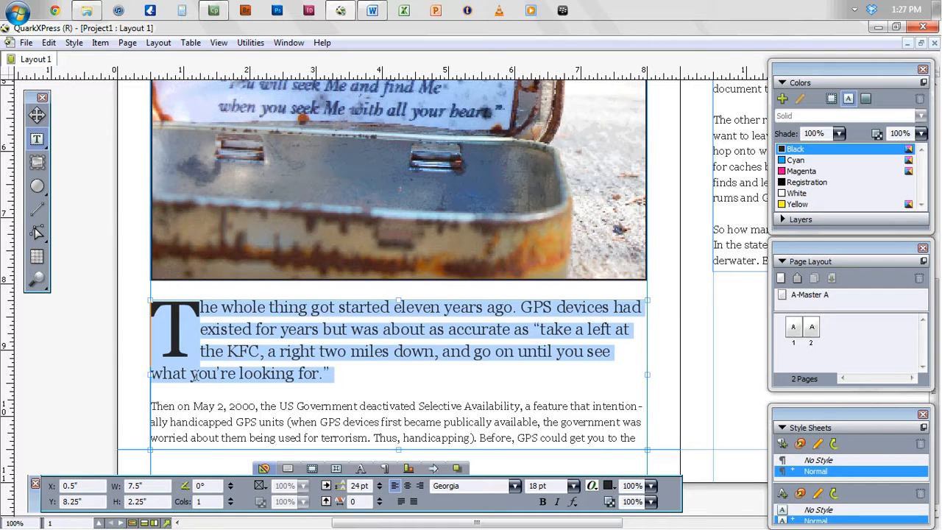
# Step: Remove the drop cap from the opening paragraph
pyautogui.click(331, 374)
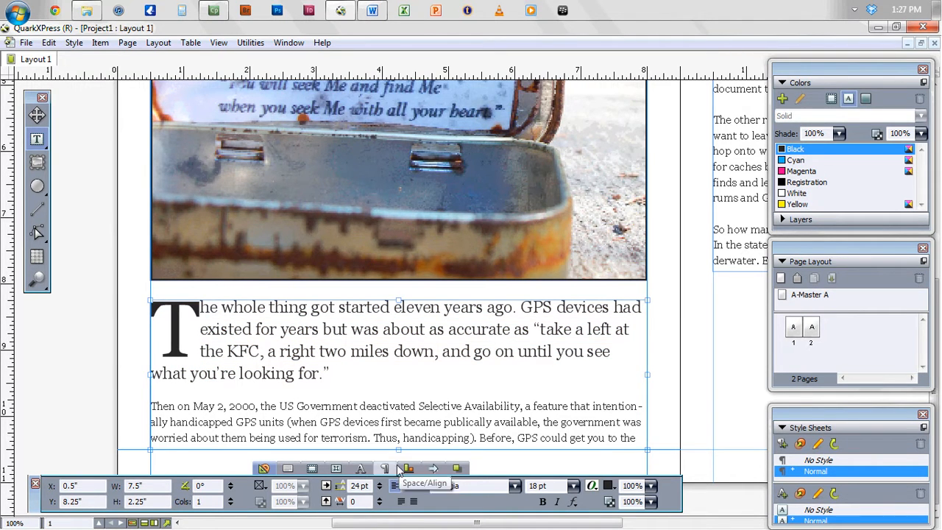
pyautogui.click(390, 469)
pyautogui.click(451, 484)
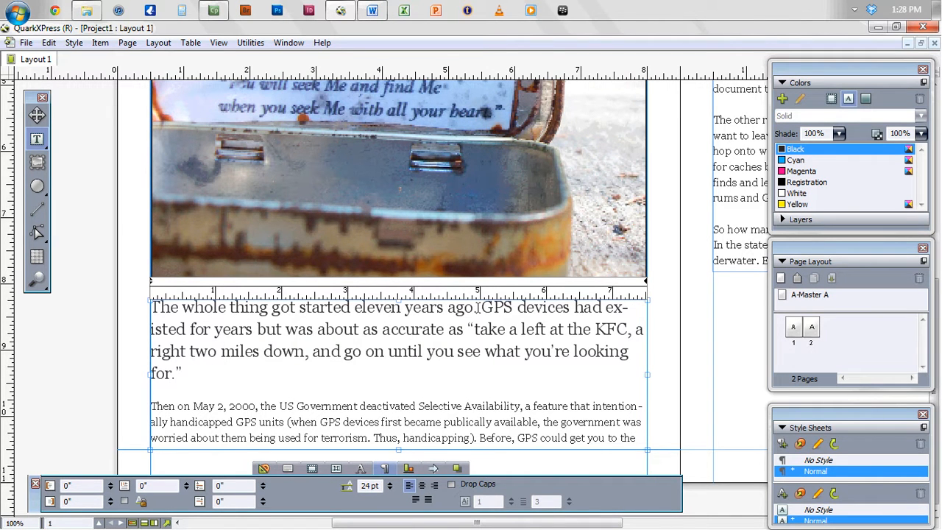
# Step: Make "The whole thing got started eleven years ago." bold at 24 pt and raise its paragraph's leading to 26 pt
pyautogui.moveTo(477, 309); pyautogui.dragTo(150, 308)
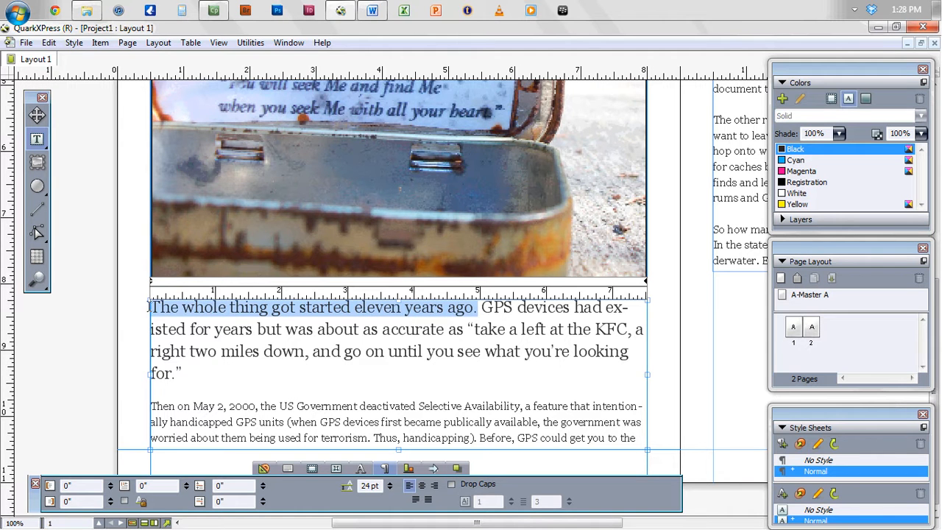
pyautogui.click(263, 470)
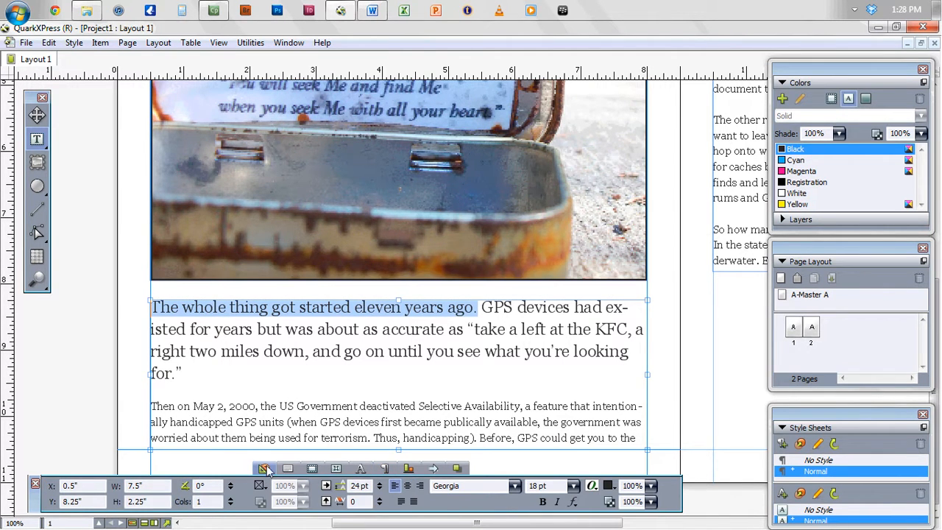
pyautogui.click(542, 502)
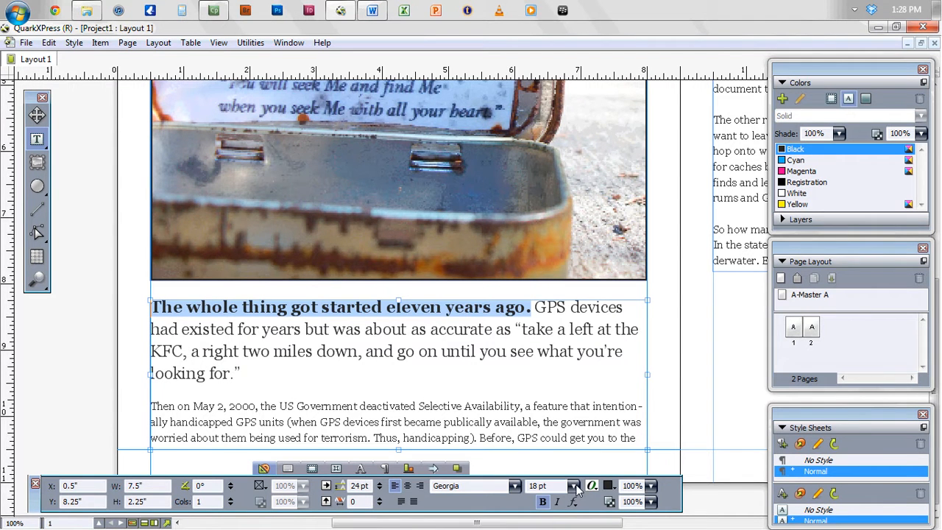
pyautogui.click(573, 486)
pyautogui.click(556, 432)
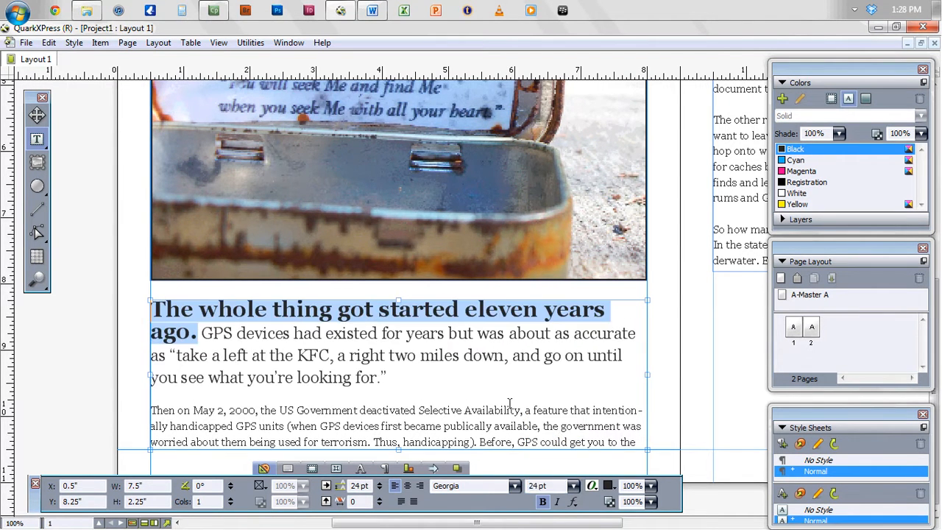
pyautogui.click(380, 484)
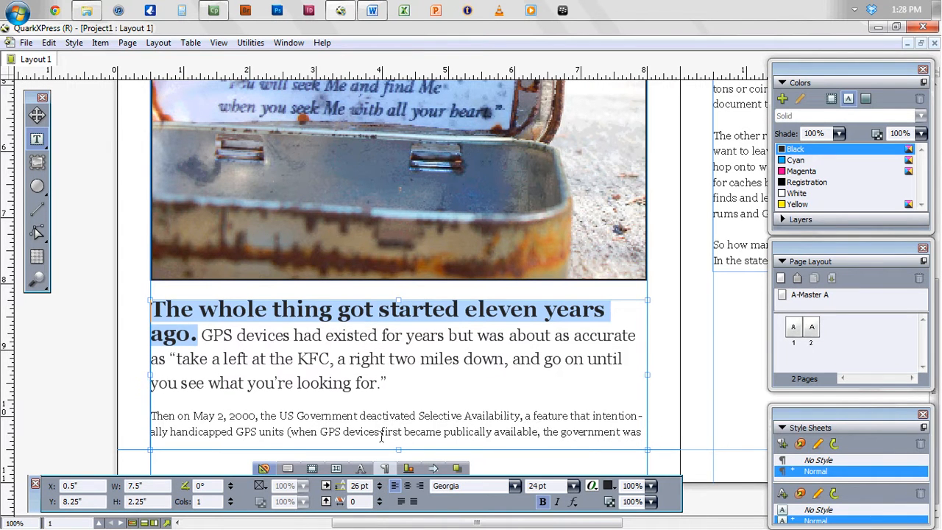
pyautogui.click(380, 484)
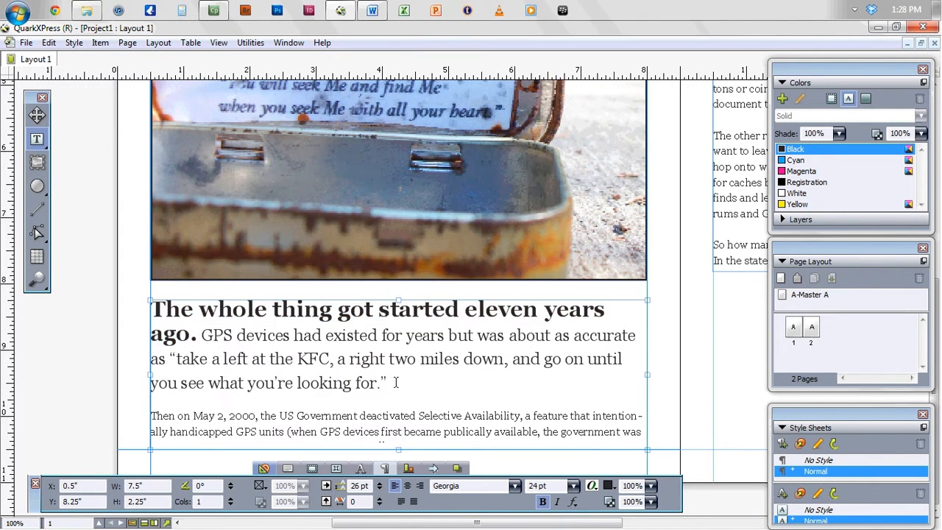
# Step: Collapse the measurements palette and lower the first page's article box top edge so that only the opening paragraph fits
pyautogui.click(36, 500)
pyautogui.moveTo(398, 301); pyautogui.dragTo(391, 350)
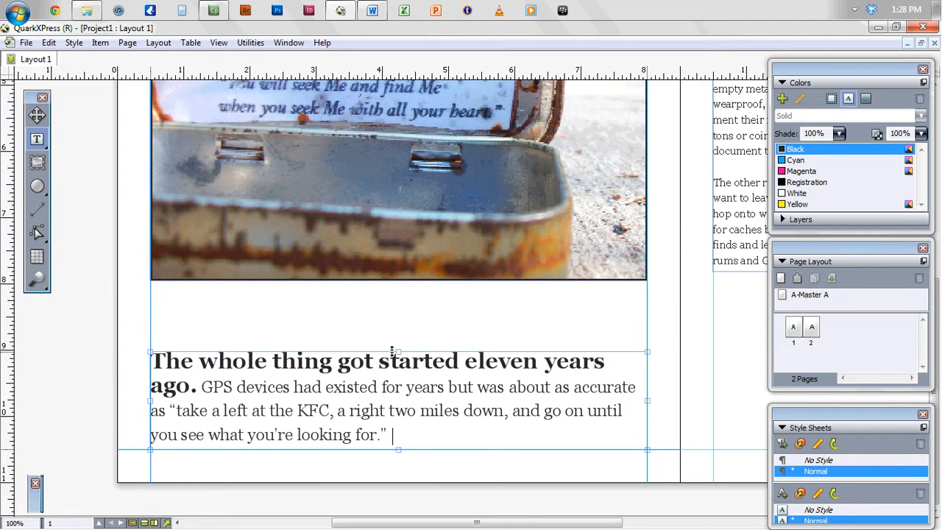
pyautogui.click(498, 388)
# Step: Nudge the framed photo down into the middle of the gap between the headline and the opening paragraph
pyautogui.hotkey('ctrl', '0')
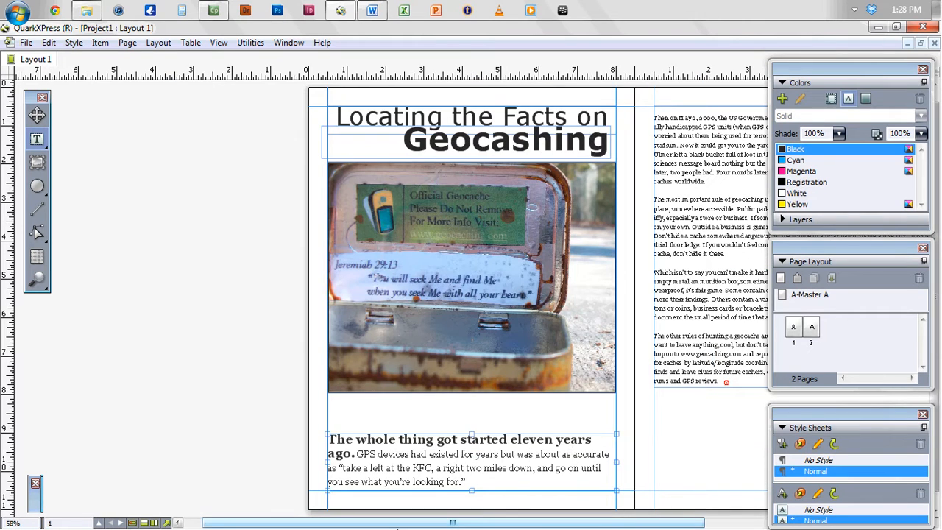
pyautogui.moveTo(405, 527); pyautogui.dragTo(471, 526)
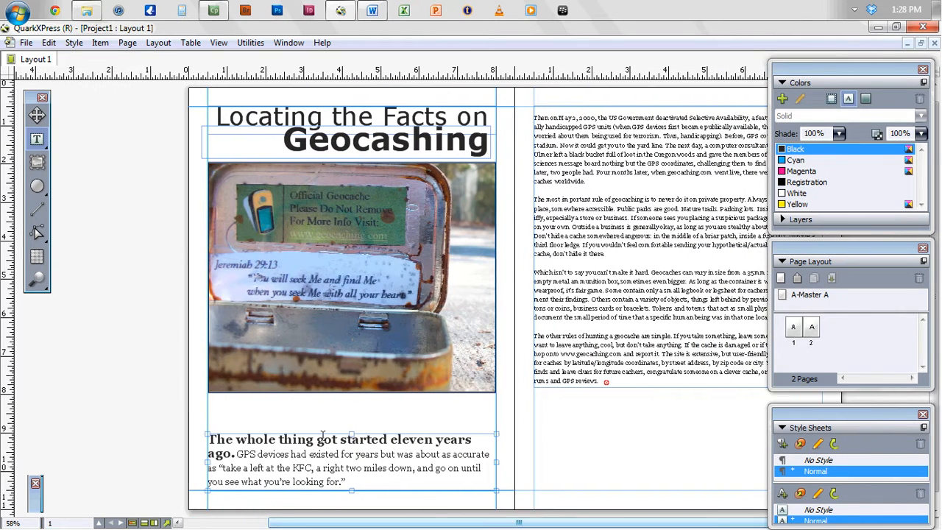
pyautogui.click(37, 114)
pyautogui.click(309, 211)
pyautogui.moveTo(309, 211); pyautogui.dragTo(310, 213)
pyautogui.press('Down')
pyautogui.press('Down')
pyautogui.press('Down')
pyautogui.press('Down')
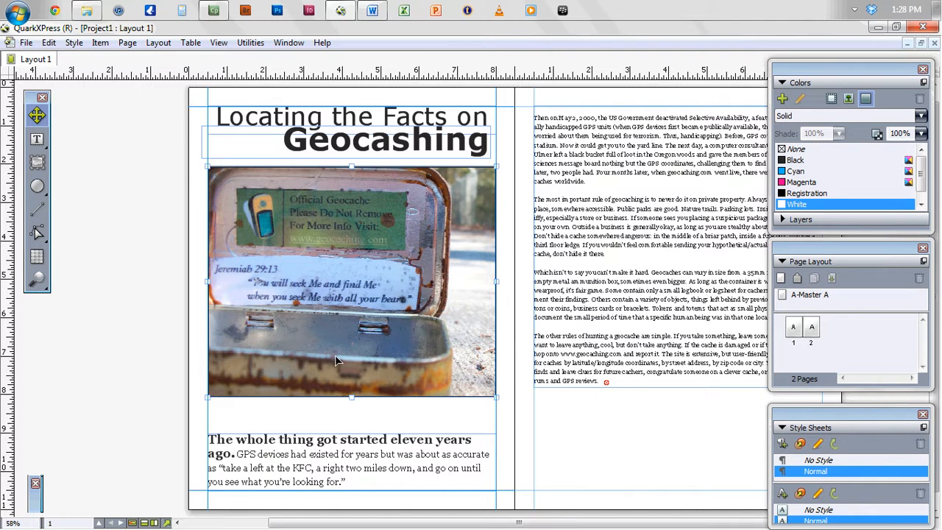
pyautogui.press('Down')
pyautogui.press('Down')
pyautogui.press('Down')
pyautogui.press('Down')
pyautogui.press('Down')
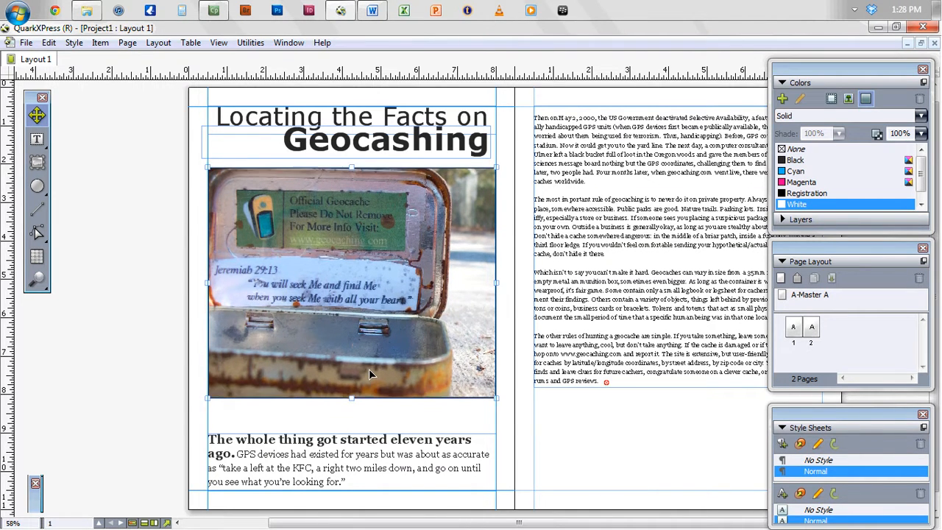
pyautogui.press('Down')
pyautogui.press('Down')
pyautogui.press('Down')
pyautogui.press('Down')
pyautogui.press('Down')
pyautogui.press('Down')
pyautogui.press('Down')
pyautogui.press('Down')
pyautogui.press('Down')
pyautogui.press('Down')
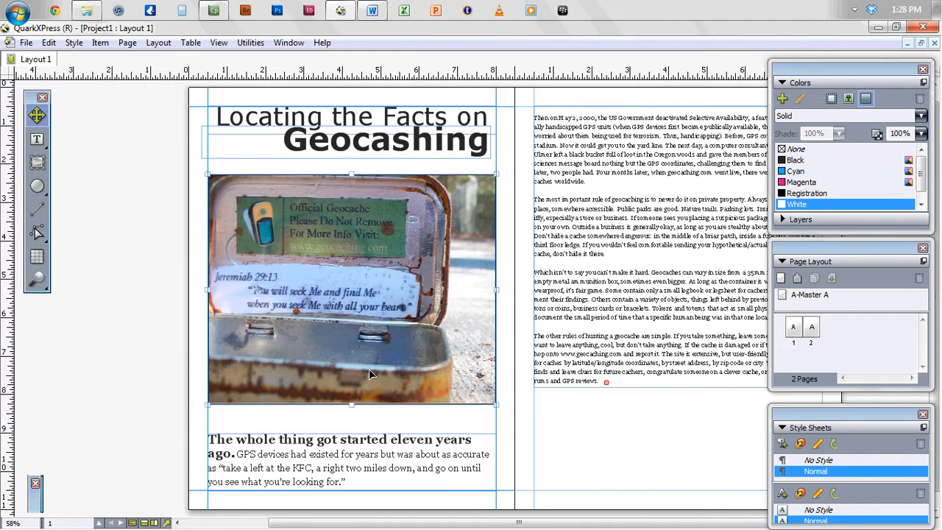
pyautogui.press('Down')
pyautogui.press('Down')
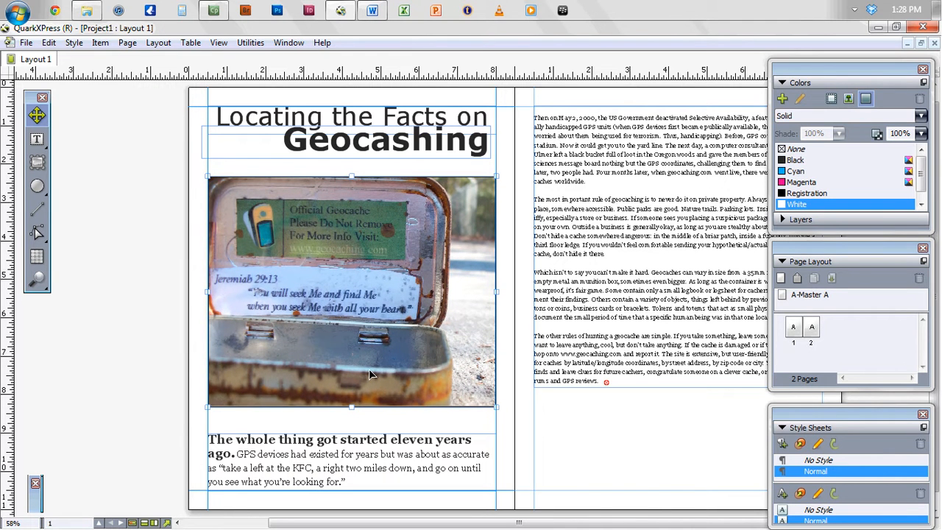
# Step: Deselect the photo and hide the layout's guides and box outlines
pyautogui.click(135, 228)
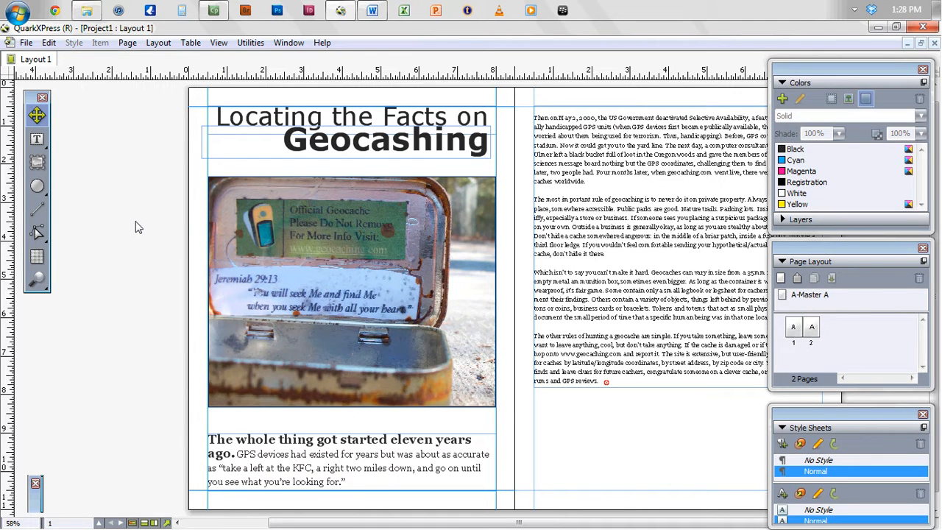
pyautogui.press('F7')
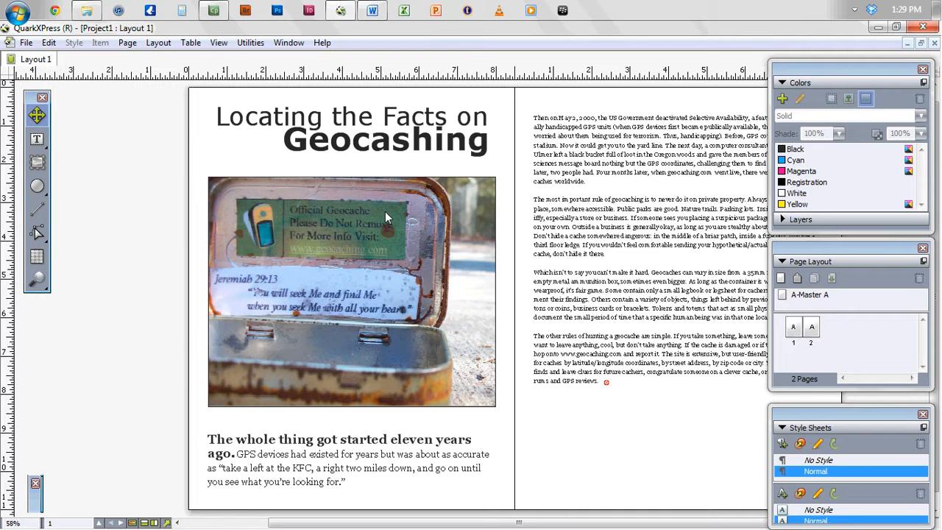
pyautogui.click(845, 170)
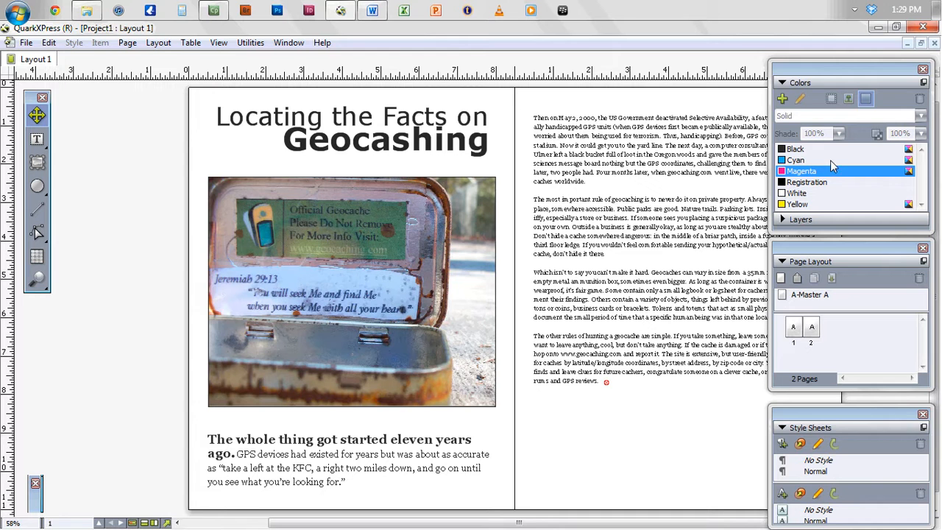
# Step: Start a new color, pick a medium green from the color wheel with reduced brightness, and set its model to RGB
pyautogui.click(783, 99)
pyautogui.moveTo(416, 162); pyautogui.dragTo(524, 67)
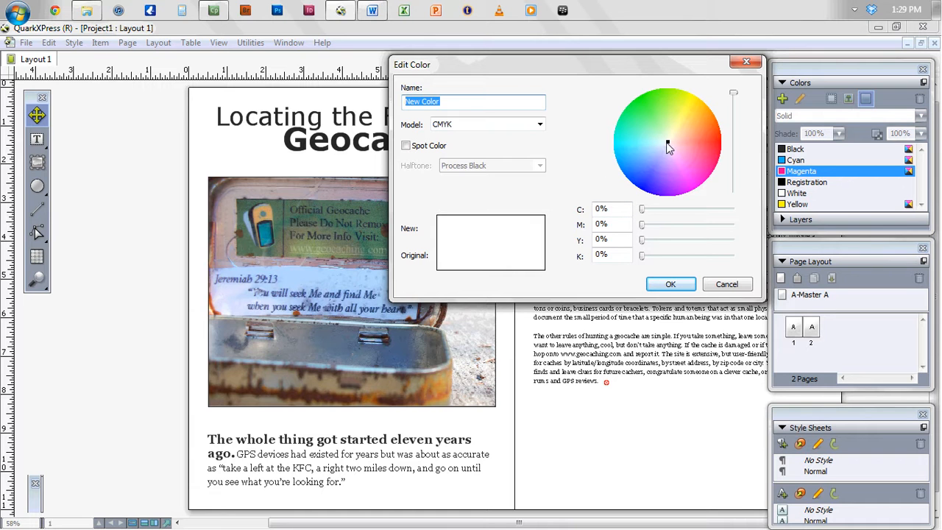
pyautogui.moveTo(667, 142); pyautogui.dragTo(641, 99)
pyautogui.moveTo(736, 98); pyautogui.dragTo(733, 123)
pyautogui.moveTo(641, 100)
pyautogui.mouseDown()
pyautogui.moveTo(632, 107)
pyautogui.moveTo(649, 120)
pyautogui.moveTo(649, 102)
pyautogui.mouseUp()
pyautogui.click(515, 124)
pyautogui.click(508, 137)
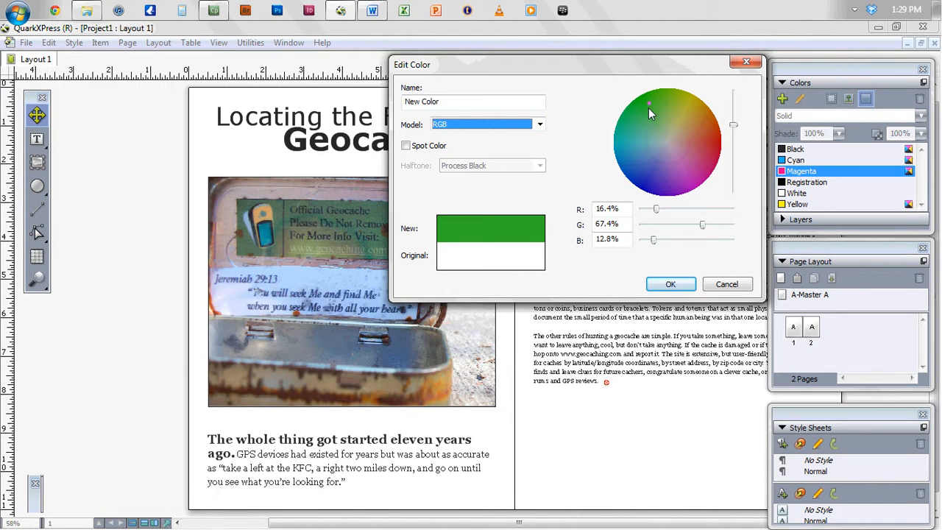
# Step: Darken and mute the new green to about R 18.5%, G 54%, B 20.2%, and save it as New Color
pyautogui.click(540, 125)
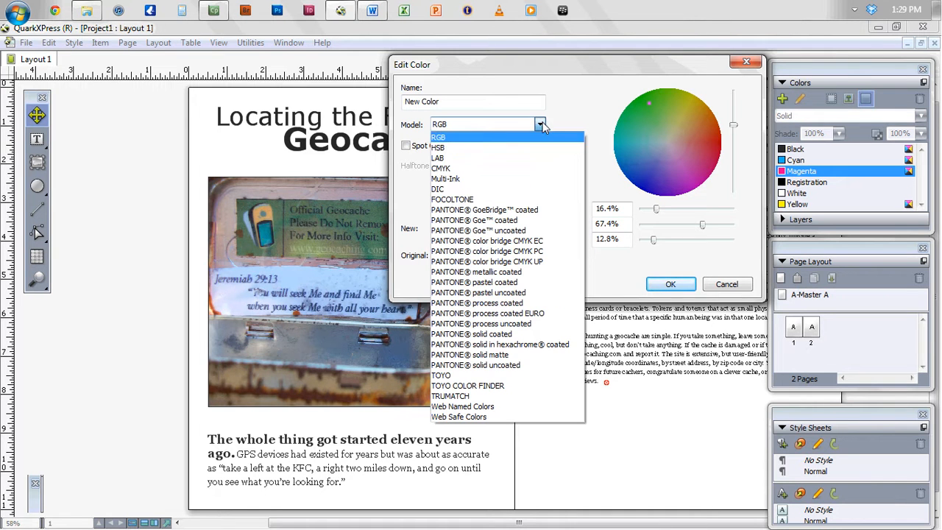
pyautogui.click(457, 138)
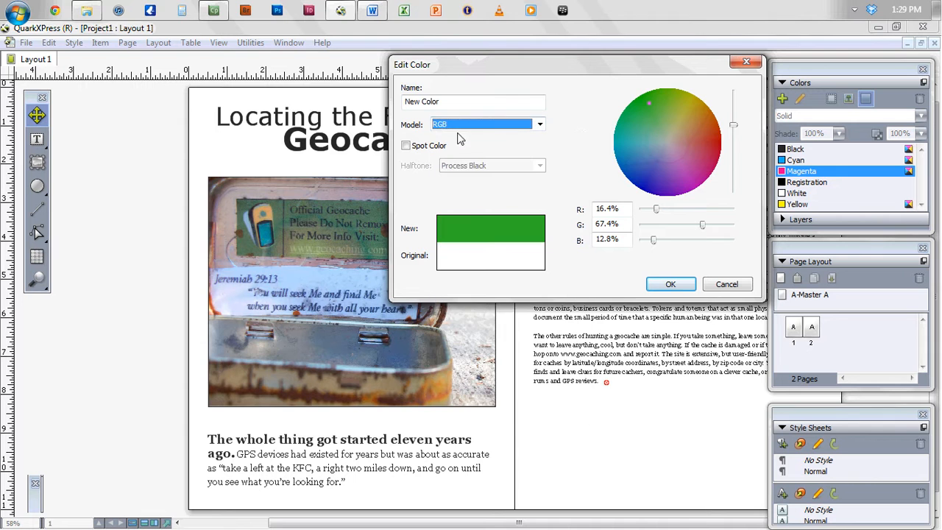
pyautogui.moveTo(733, 126); pyautogui.dragTo(734, 140)
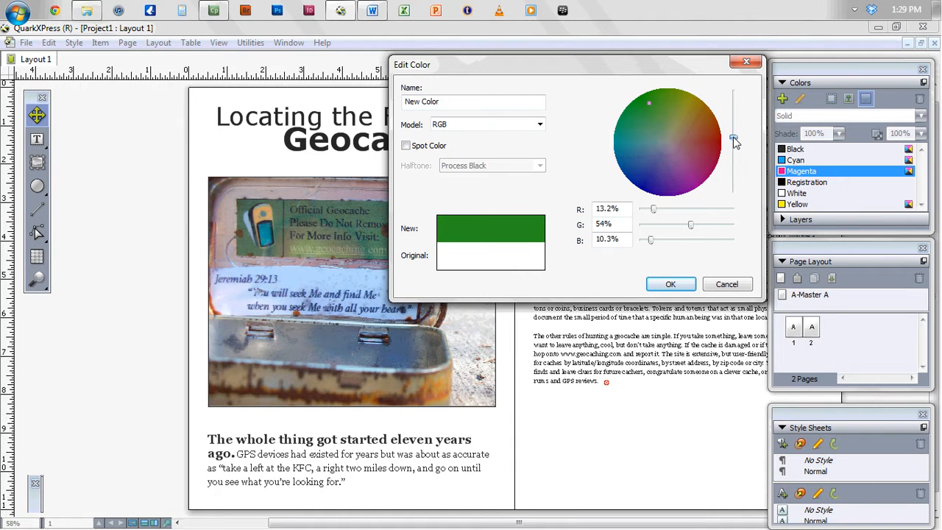
pyautogui.click(650, 104)
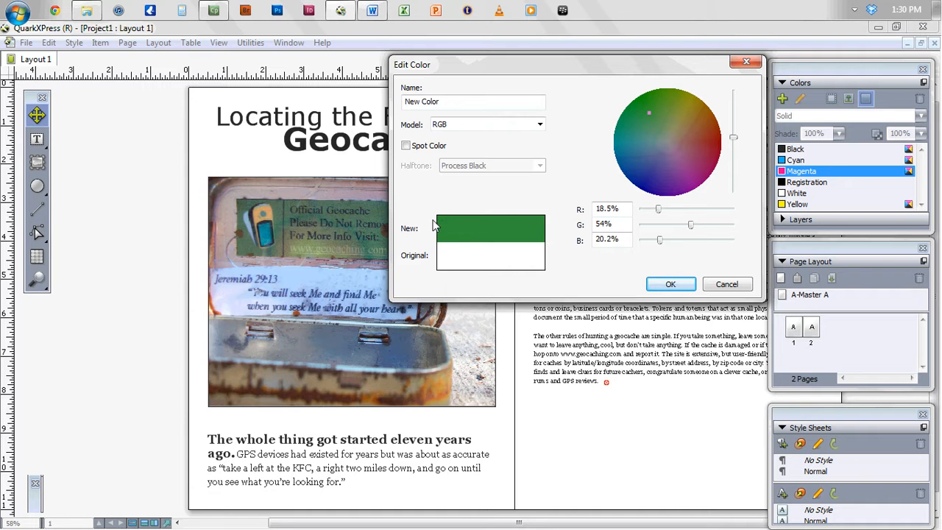
pyautogui.click(666, 285)
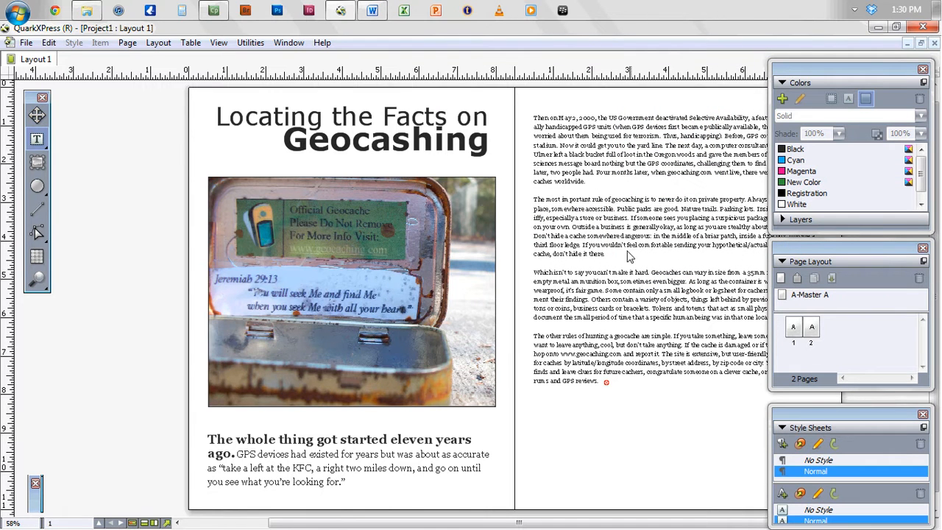
# Step: Apply New Color to the headline word "Geocashing" and deselect its box
pyautogui.click(436, 151)
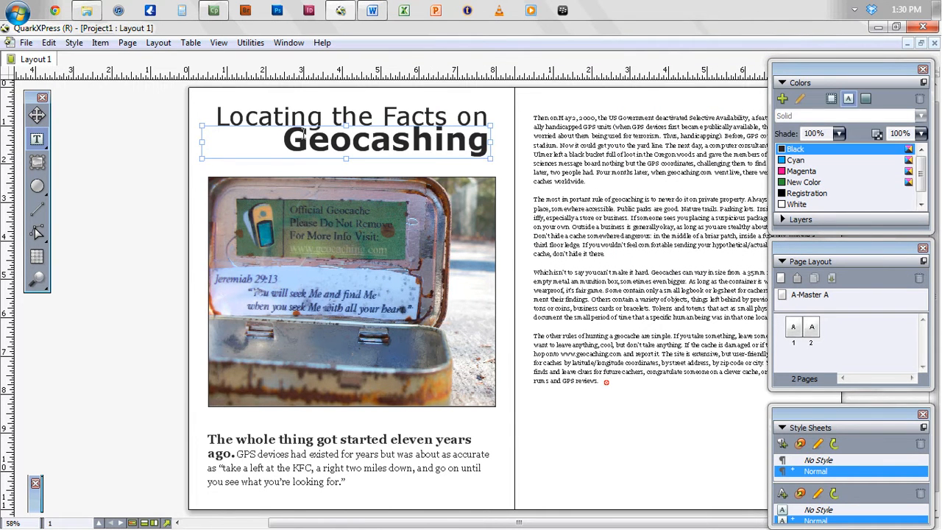
pyautogui.moveTo(284, 141); pyautogui.dragTo(489, 144)
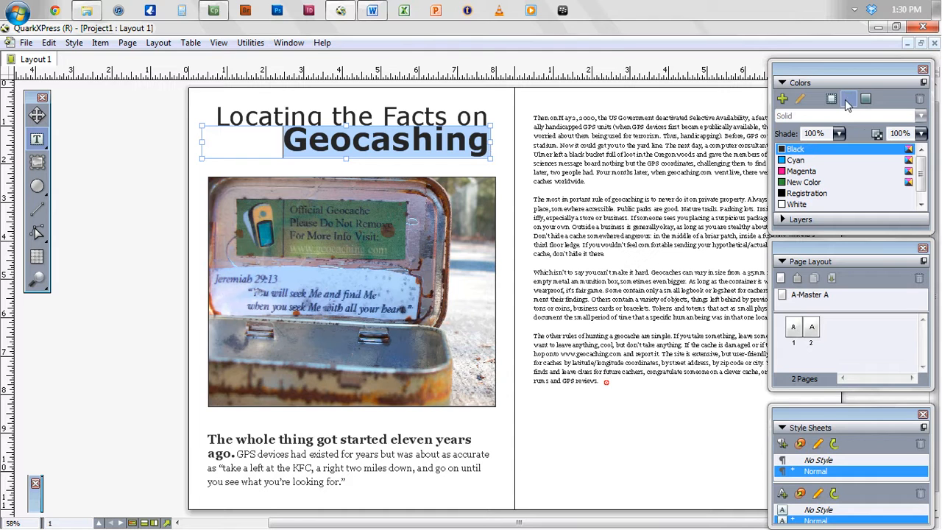
pyautogui.click(799, 184)
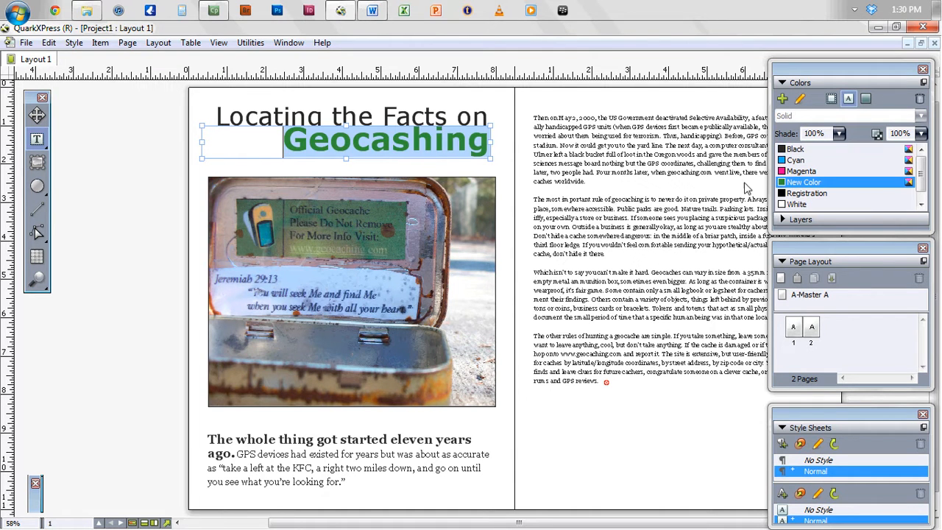
pyautogui.click(507, 135)
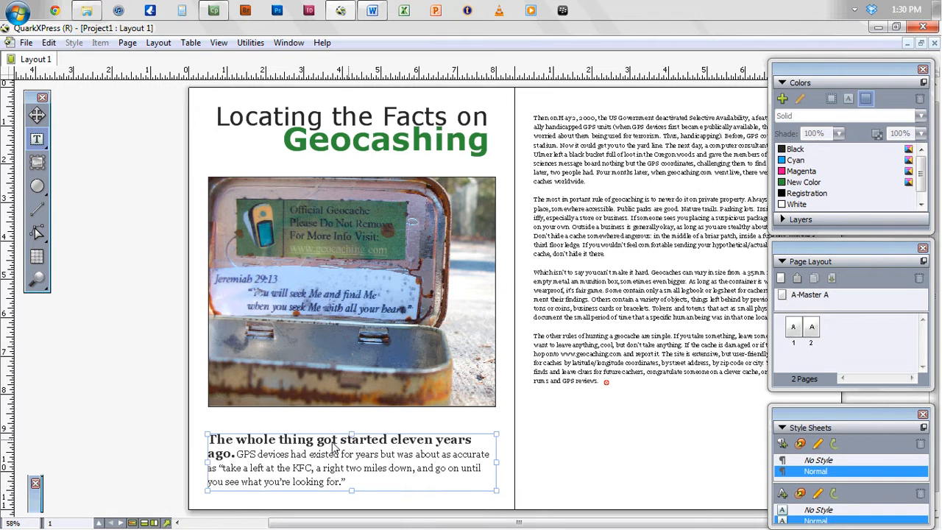
# Step: Apply New Color to the opening sentence "The whole thing got started eleven years ago."
pyautogui.click(219, 449)
pyautogui.moveTo(236, 454); pyautogui.dragTo(209, 439)
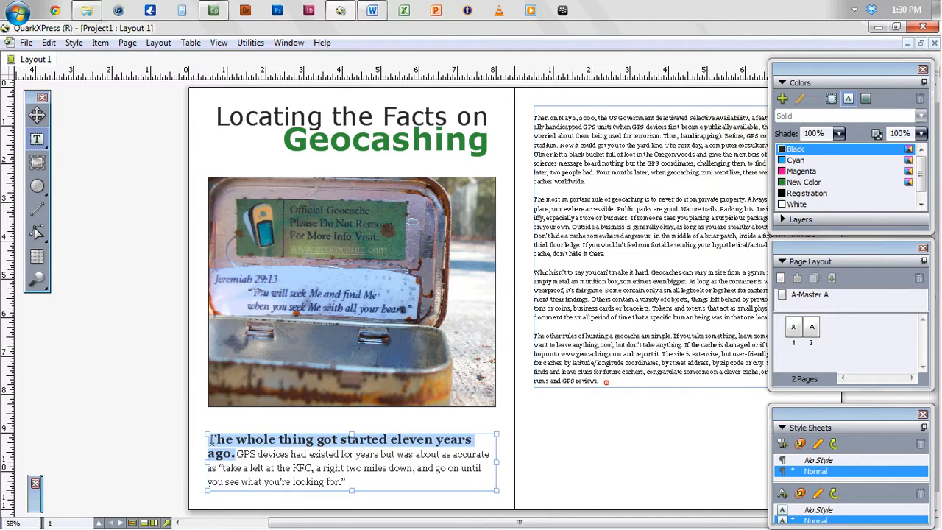
pyautogui.click(810, 184)
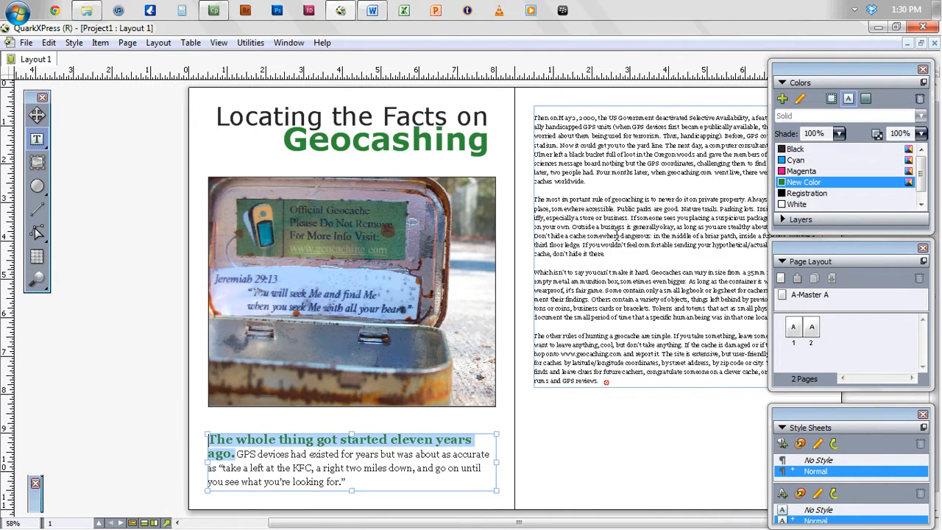
# Step: Show the guides again and delete the blank line above the article text on the second page
pyautogui.click(617, 233)
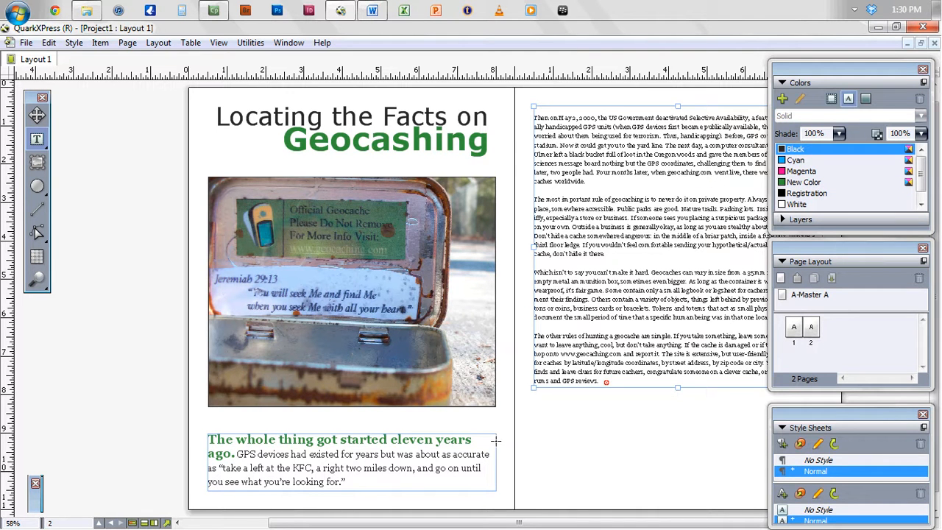
pyautogui.moveTo(528, 525); pyautogui.dragTo(589, 525)
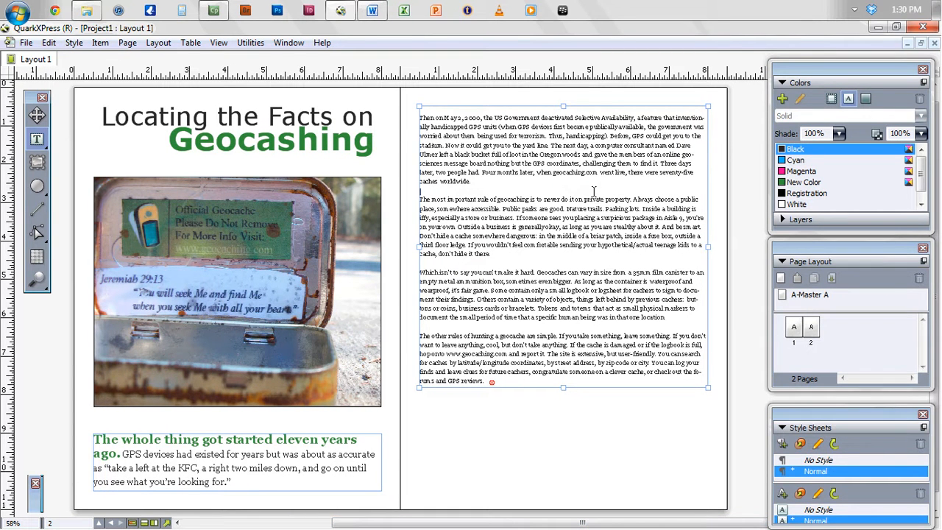
pyautogui.press('F7')
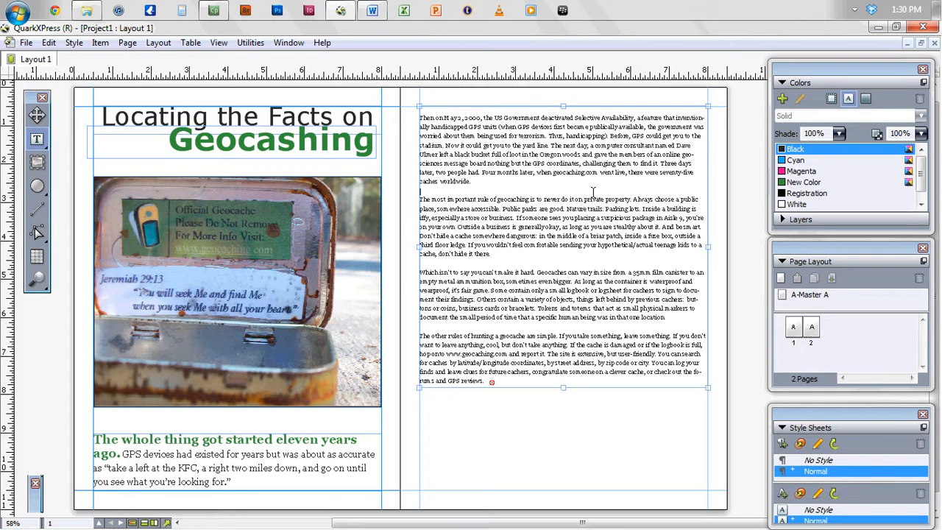
pyautogui.click(421, 117)
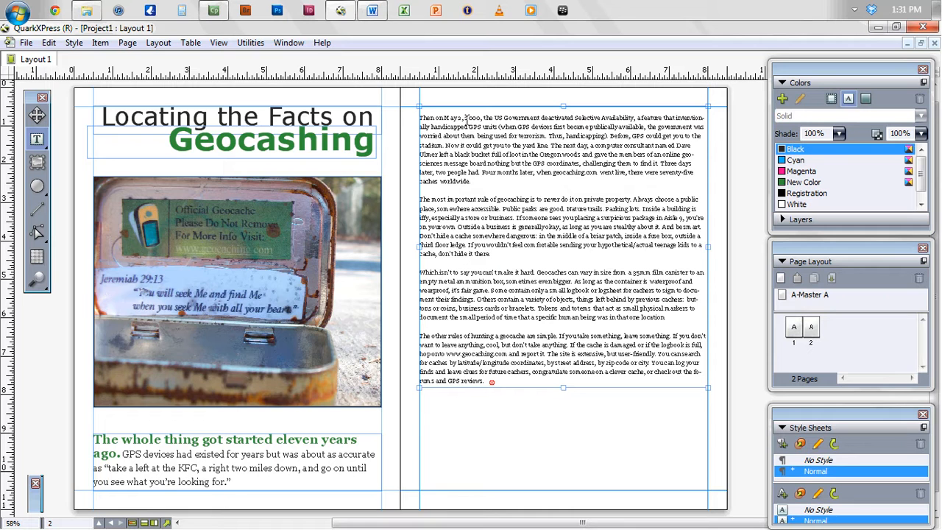
pyautogui.press('BackSpace')
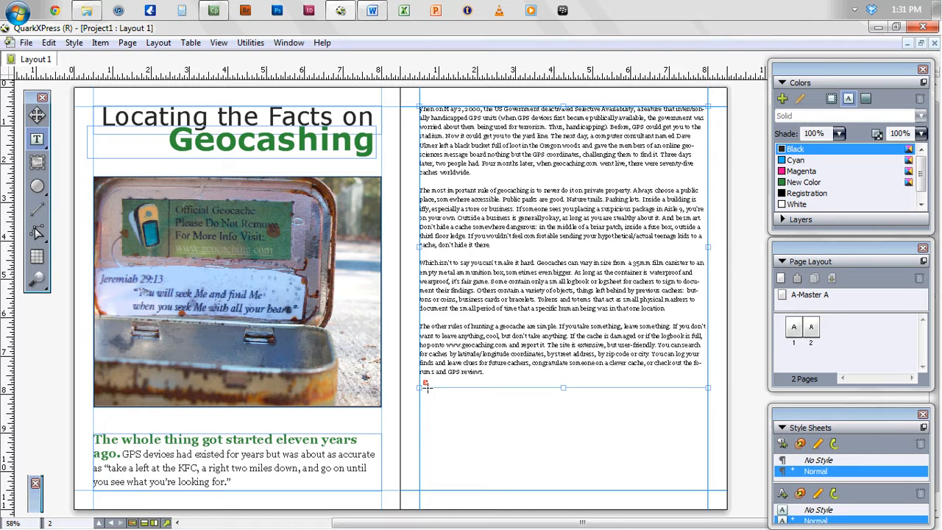
# Step: Set the second page's article box to 3 columns and extend its lower edge to the bottom margin guide
pyautogui.doubleClick(35, 504)
pyautogui.click(230, 499)
pyautogui.click(230, 499)
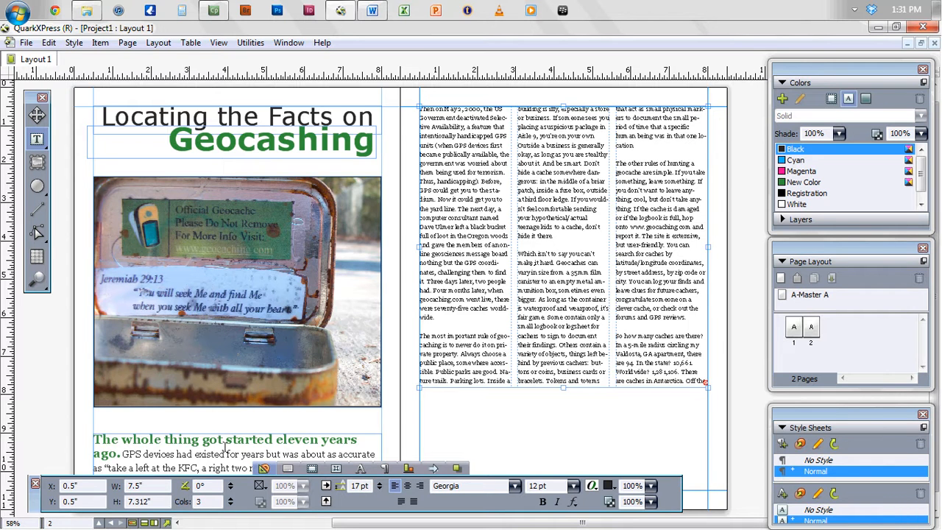
pyautogui.click(35, 507)
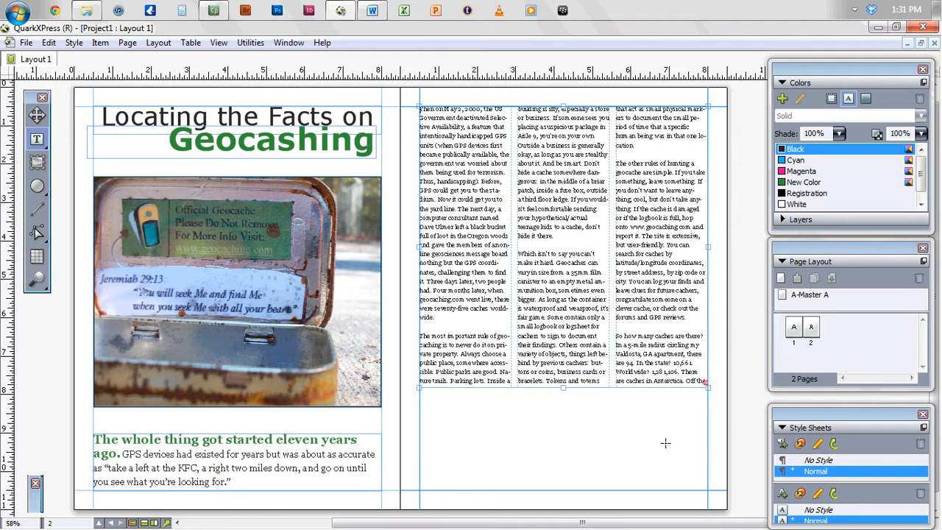
pyautogui.moveTo(565, 390); pyautogui.dragTo(565, 494)
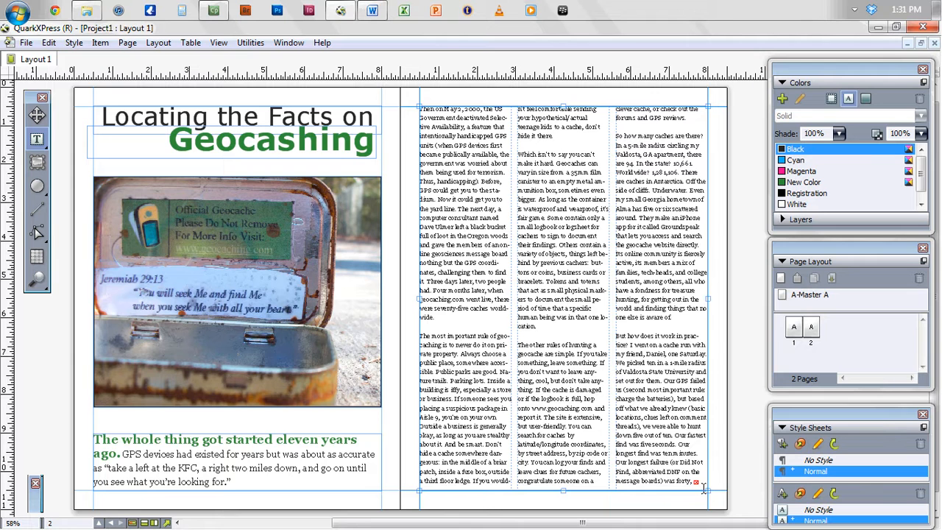
# Step: Insert a new page after page 2
pyautogui.rightClick(814, 330)
pyautogui.click(854, 334)
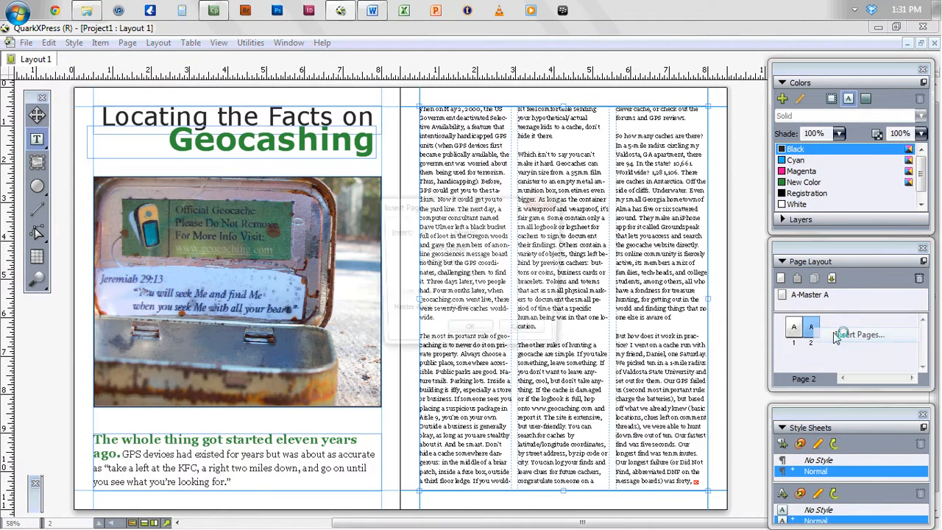
pyautogui.click(470, 334)
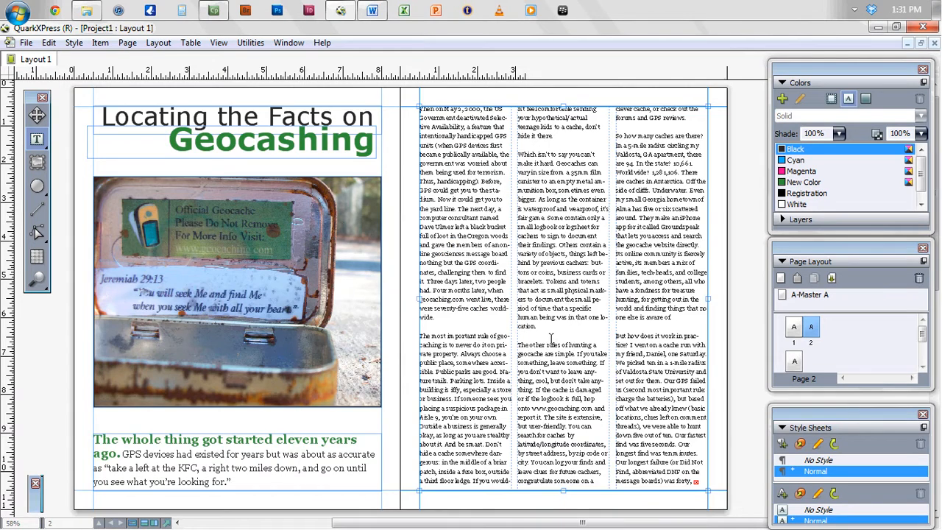
# Step: Draw a text box about 7.5" by 2.9" from page 3's top margin and link page 2's article box to it
pyautogui.scroll(-5, 542, 339)
pyautogui.scroll(-3, 543, 339)
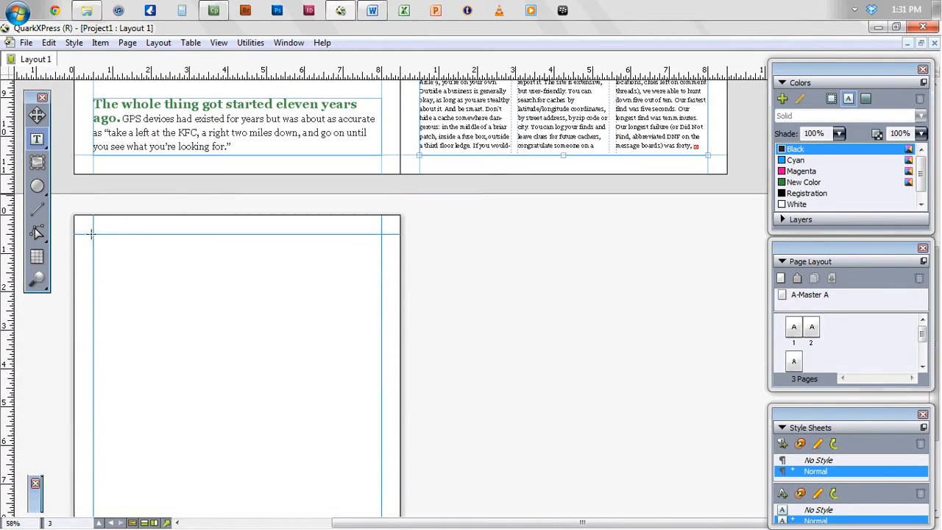
pyautogui.moveTo(93, 234); pyautogui.dragTo(383, 345)
pyautogui.click(37, 139)
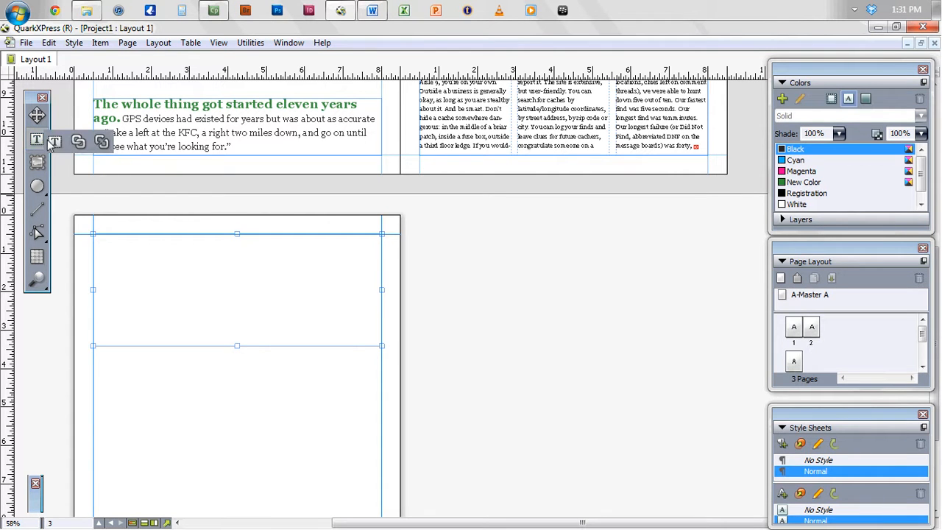
pyautogui.click(78, 143)
pyautogui.click(473, 126)
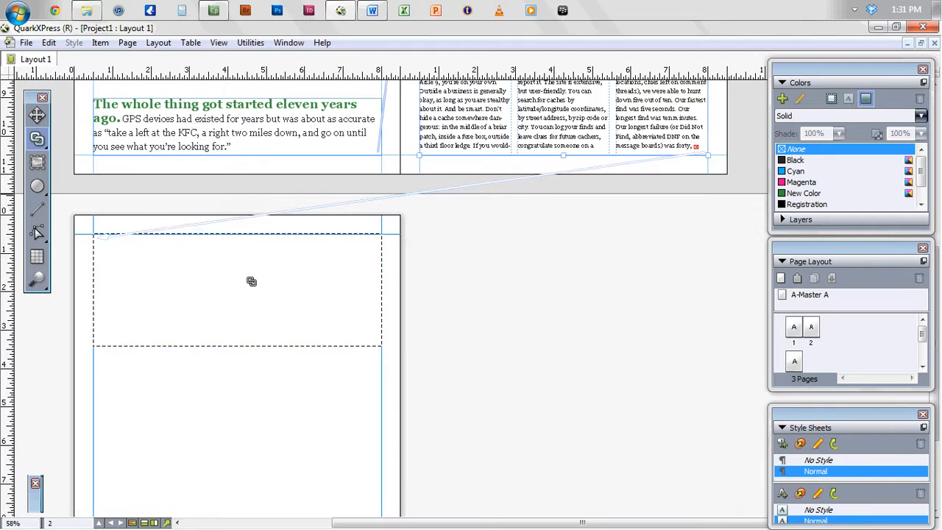
pyautogui.click(253, 280)
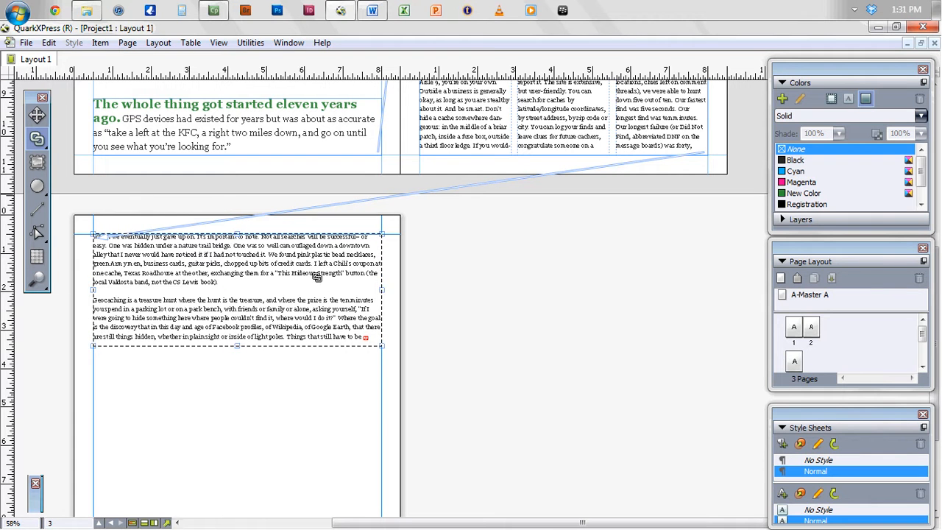
# Step: Set page 3's text box to 3 columns and extend its lower edge until the rest of the article fits
pyautogui.click(37, 115)
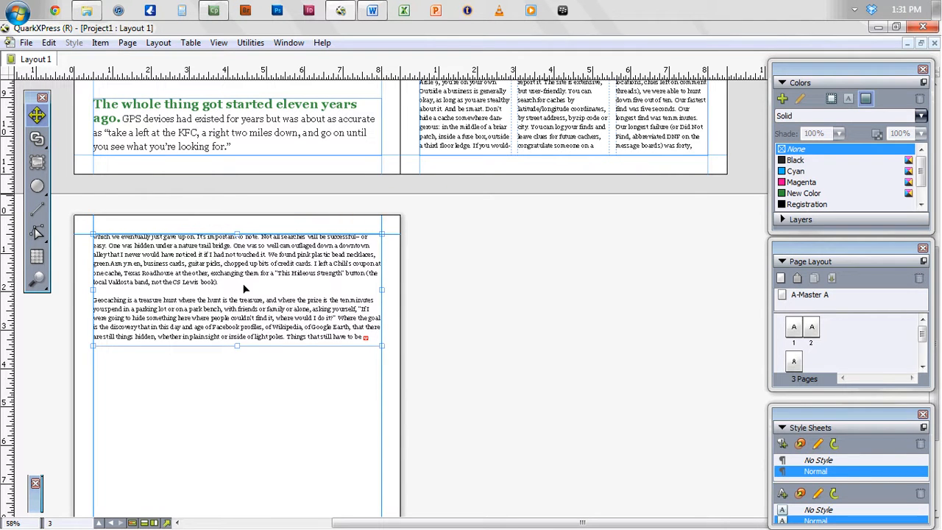
pyautogui.click(32, 502)
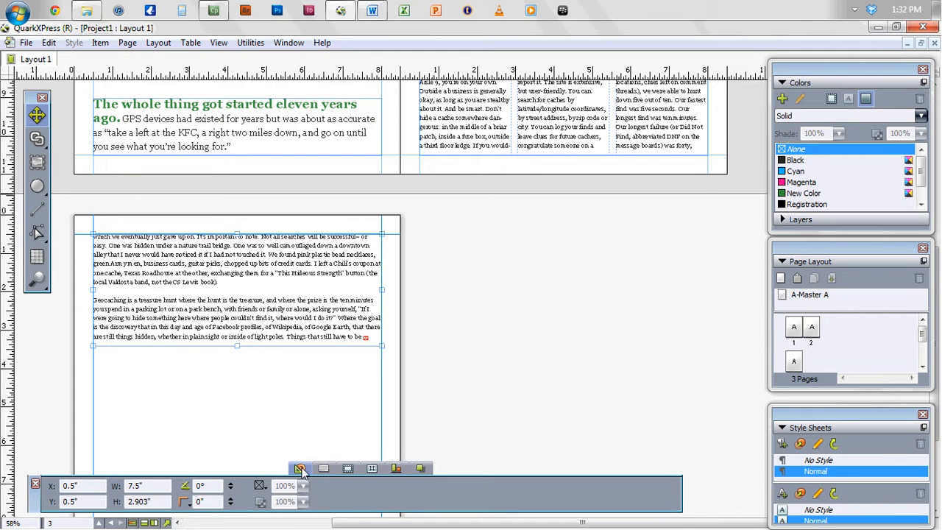
pyautogui.click(55, 142)
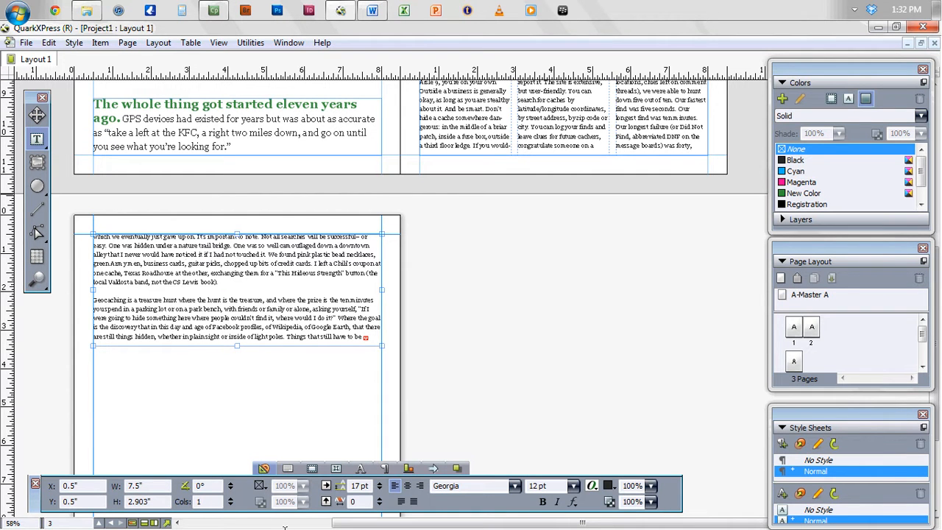
pyautogui.click(231, 498)
pyautogui.click(232, 498)
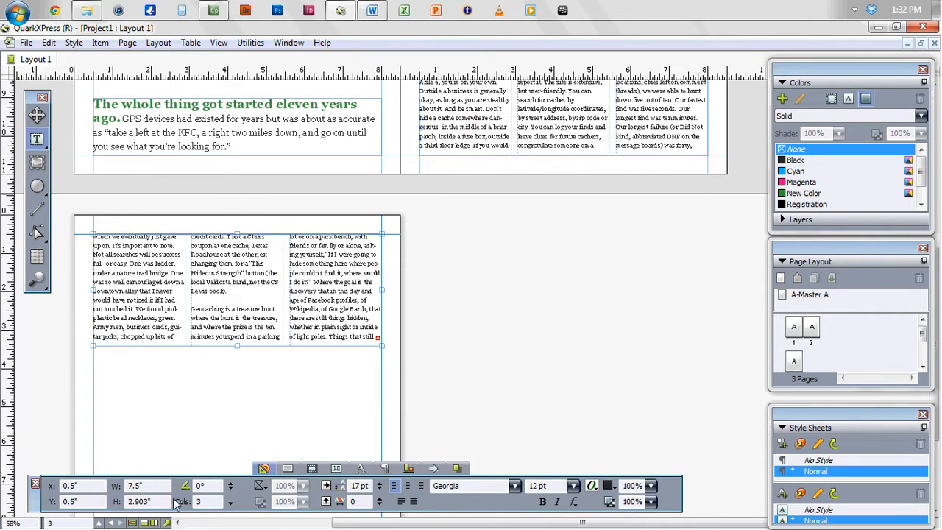
pyautogui.doubleClick(39, 499)
pyautogui.moveTo(239, 352); pyautogui.dragTo(237, 449)
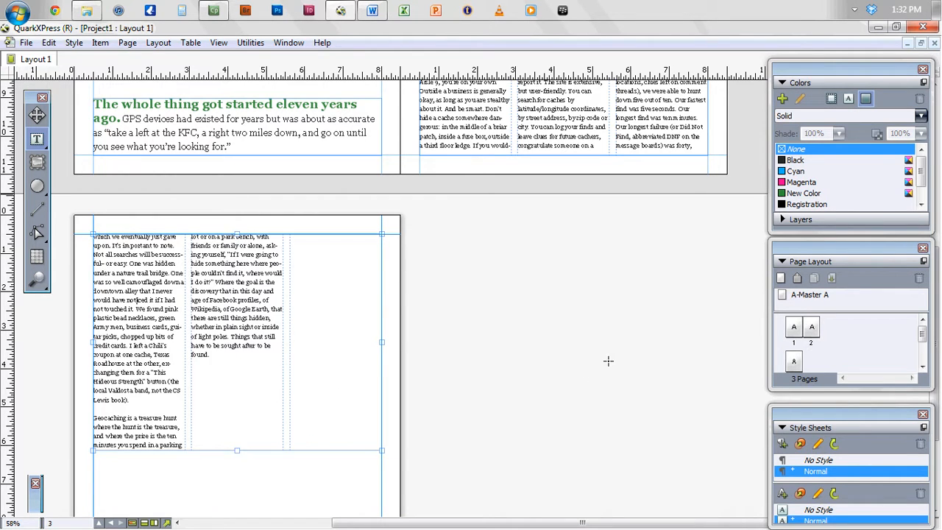
# Step: Switch to the Word document and copy the bold closing passage from "the goal is the discovery" through "still things hidden"
pyautogui.scroll(5, 593, 374)
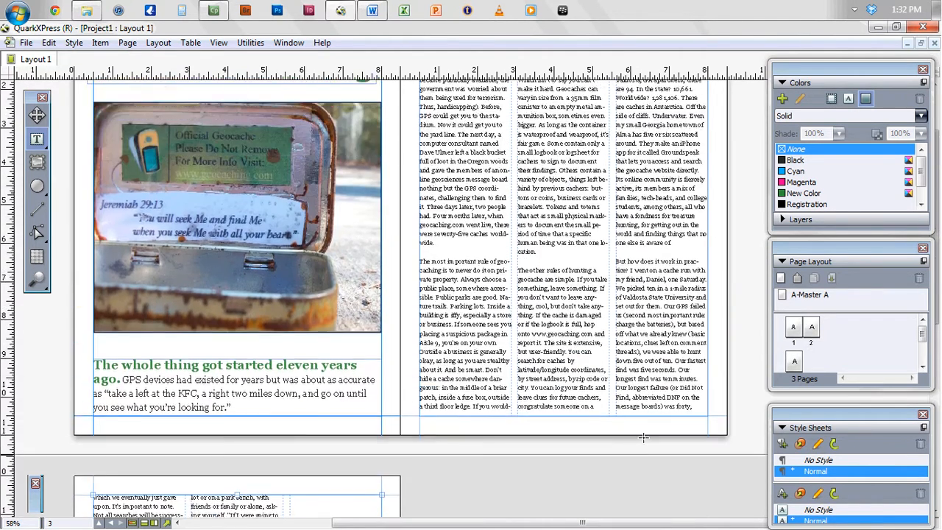
pyautogui.scroll(2, 642, 438)
pyautogui.scroll(-1, 638, 458)
pyautogui.scroll(1, 636, 464)
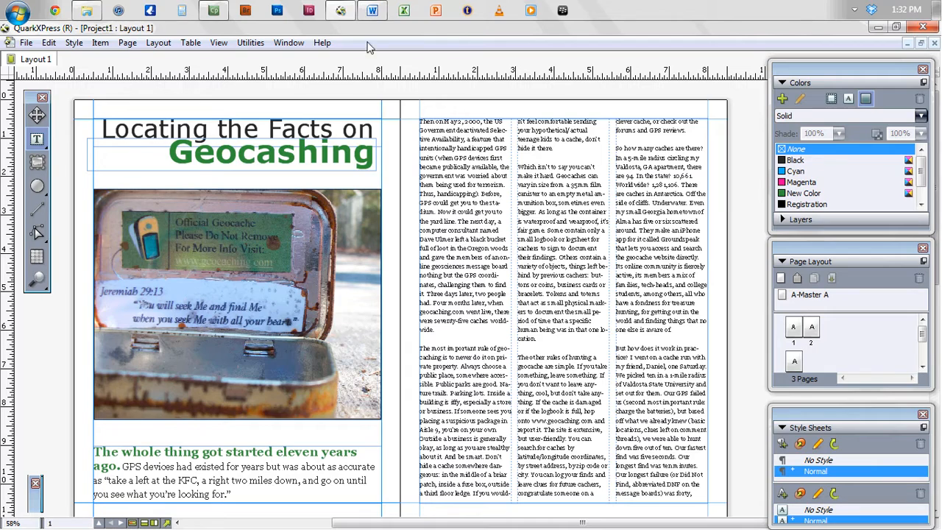
pyautogui.click(373, 10)
pyautogui.scroll(-15, 519, 322)
pyautogui.click(533, 333)
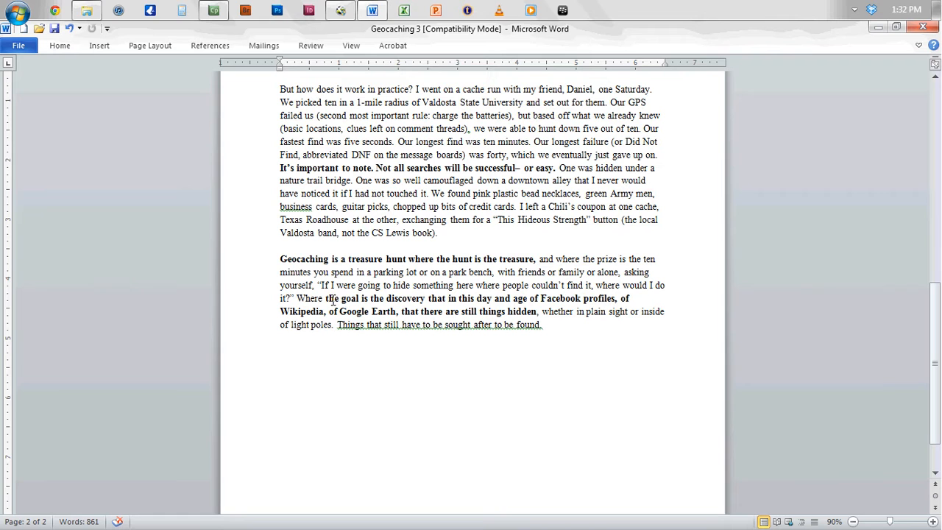
pyautogui.moveTo(325, 298); pyautogui.dragTo(526, 312)
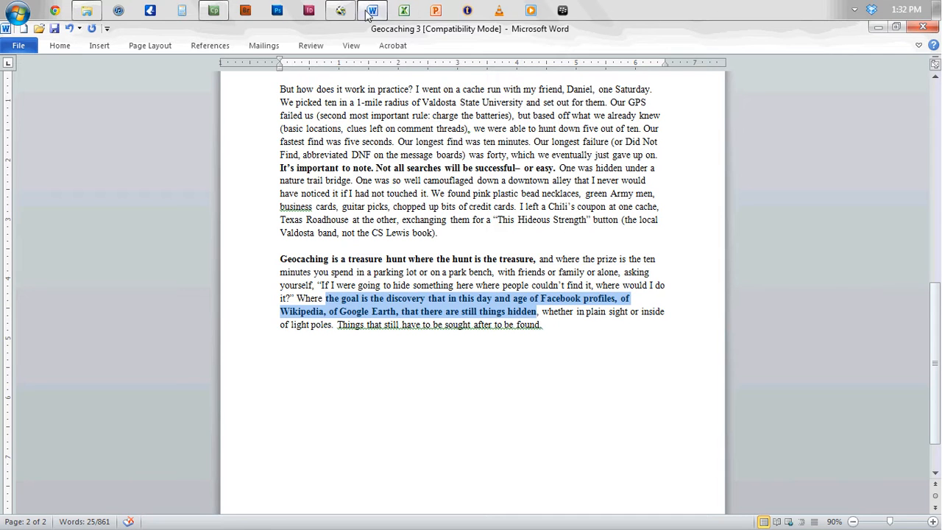
# Step: Return to QuarkXPress, draw a text box about 4.48" by 2.1" over page 2's last two columns, and insert the copied quote
pyautogui.click(343, 13)
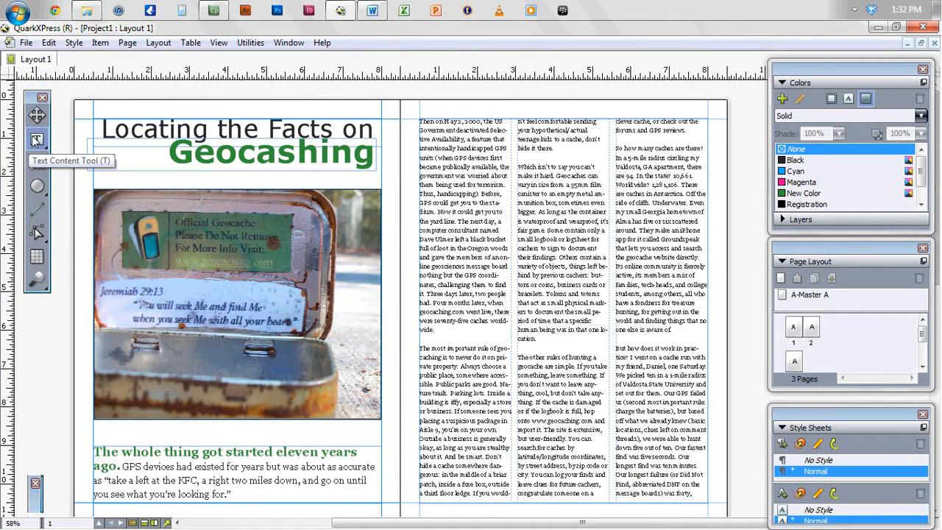
pyautogui.moveTo(572, 89); pyautogui.dragTo(744, 171)
pyautogui.write('The goal is the discovery that in this day and age of Facebook profiles, of Wikipedia, of Google Earth, that there are still things hidden')
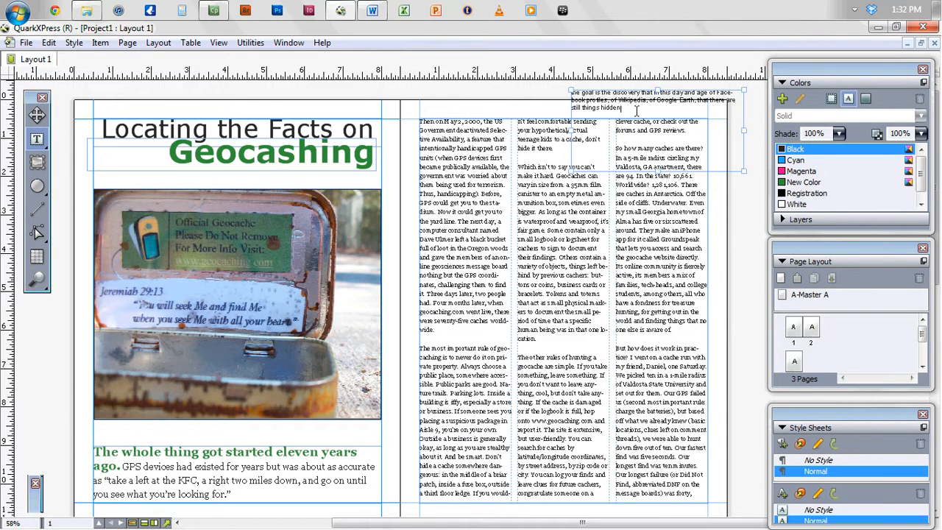
# Step: Set the quote box's runaround type to Item so the article text wraps around it
pyautogui.moveTo(41, 504)
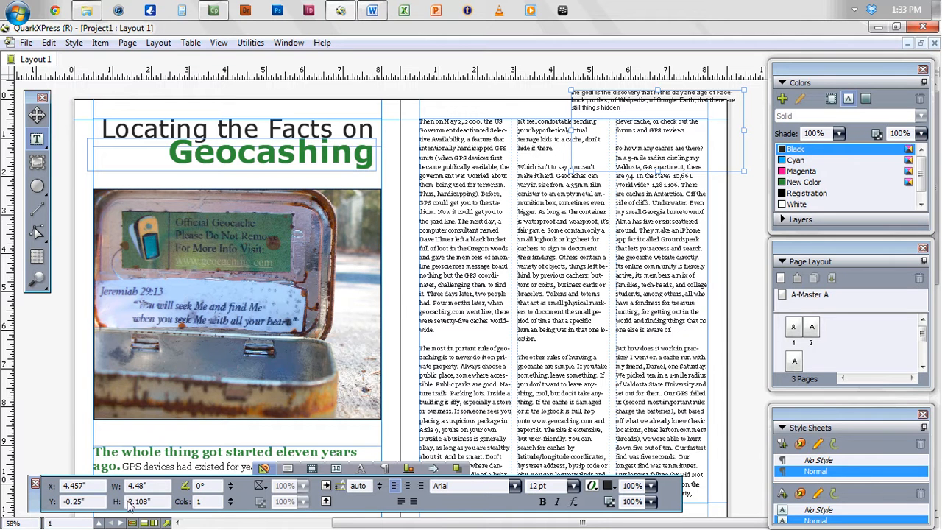
pyautogui.click(336, 469)
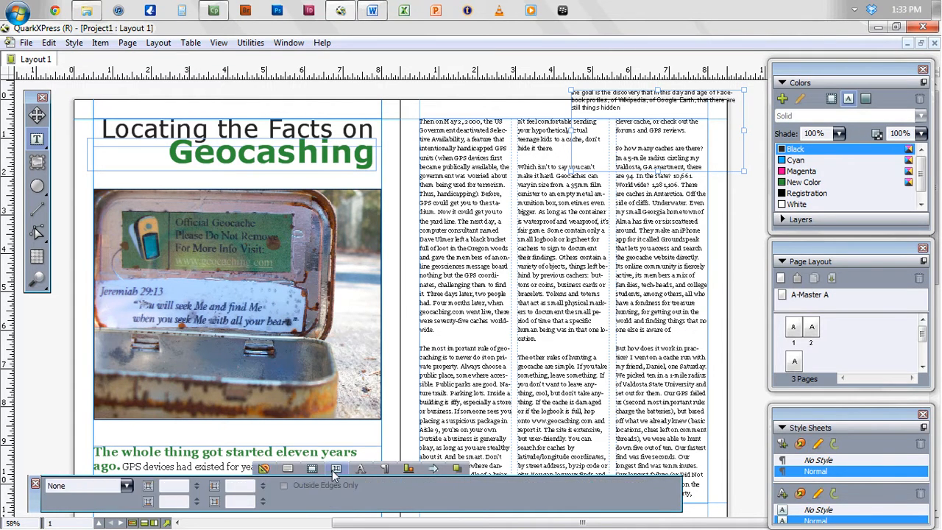
pyautogui.click(126, 486)
pyautogui.click(74, 507)
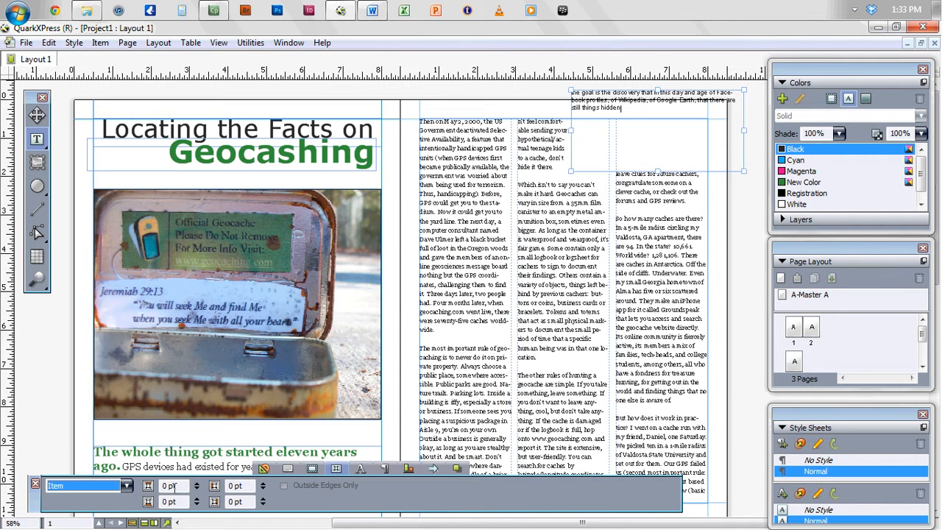
# Step: Set the quote box's runaround outset to 5 pt on all four sides
pyautogui.press('Tab')
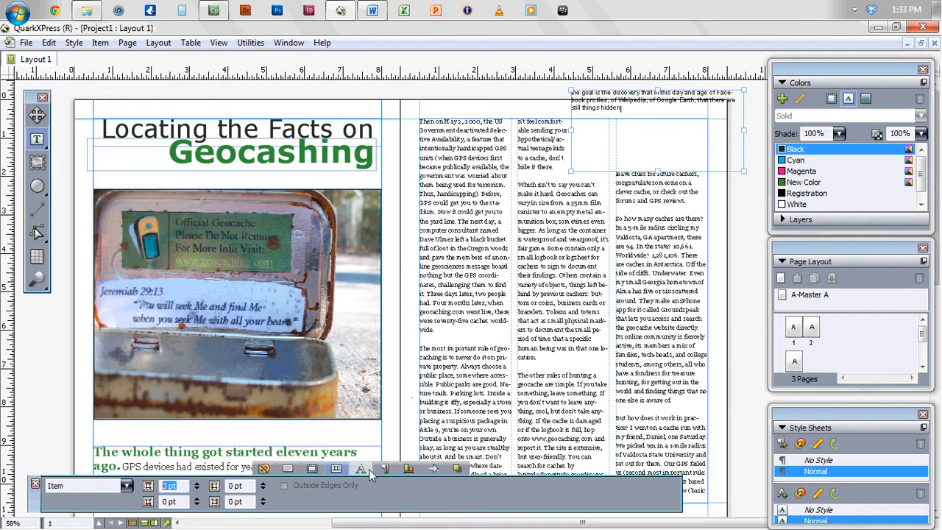
pyautogui.write('5')
pyautogui.press('Tab')
pyautogui.write('5')
pyautogui.press('Tab')
pyautogui.write('5')
pyautogui.press('Tab')
pyautogui.write('5')
pyautogui.press('Tab')
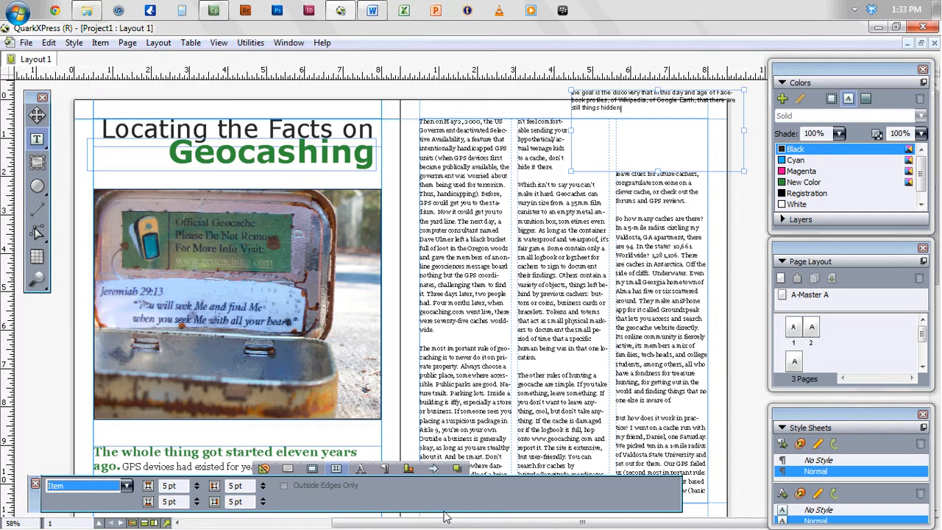
# Step: Move the quote box to page 2's top margin and resize it to span the second and third columns, about 4.94" wide
pyautogui.click(651, 186)
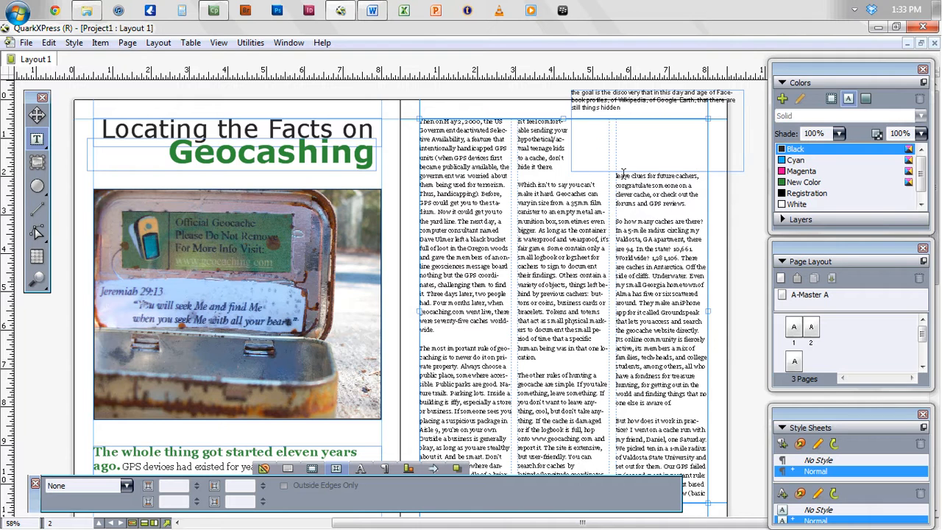
pyautogui.click(37, 115)
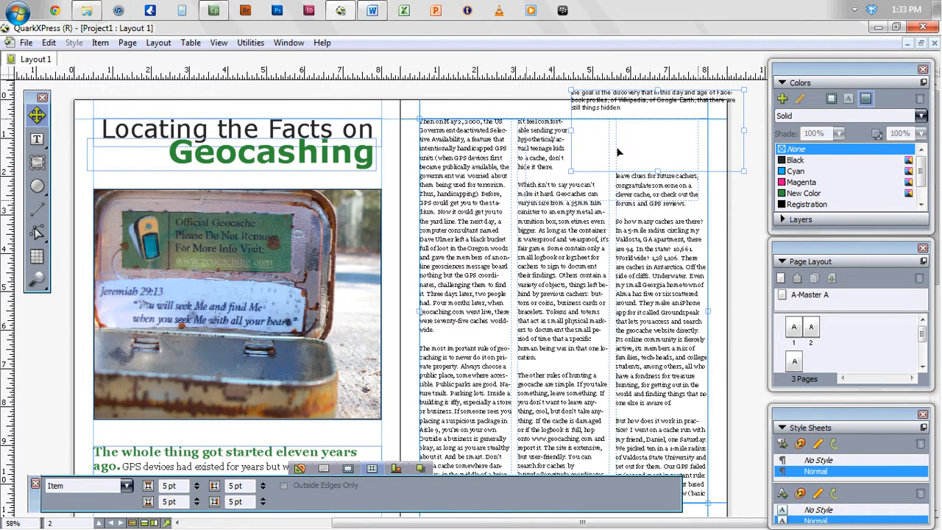
pyautogui.moveTo(626, 153); pyautogui.dragTo(518, 160)
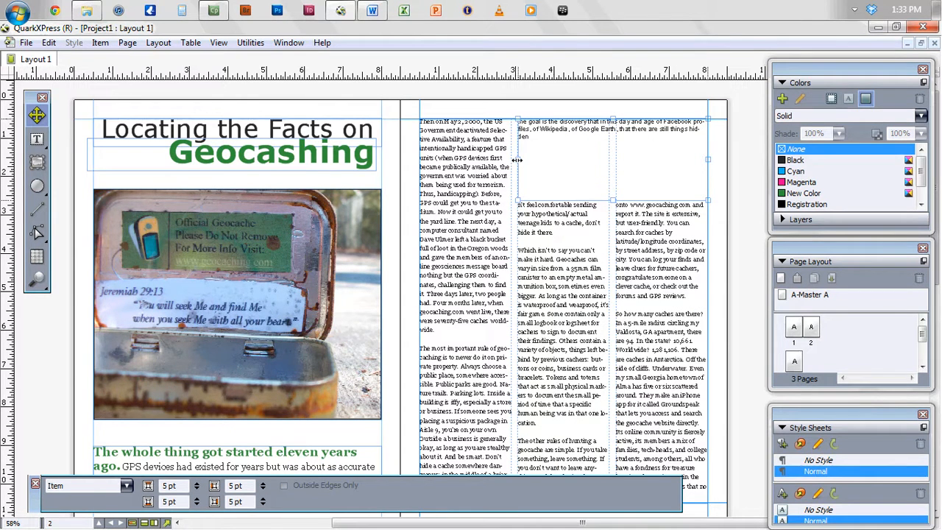
# Step: Format all of the quote's text in Candara at 36 pt
pyautogui.doubleClick(570, 135)
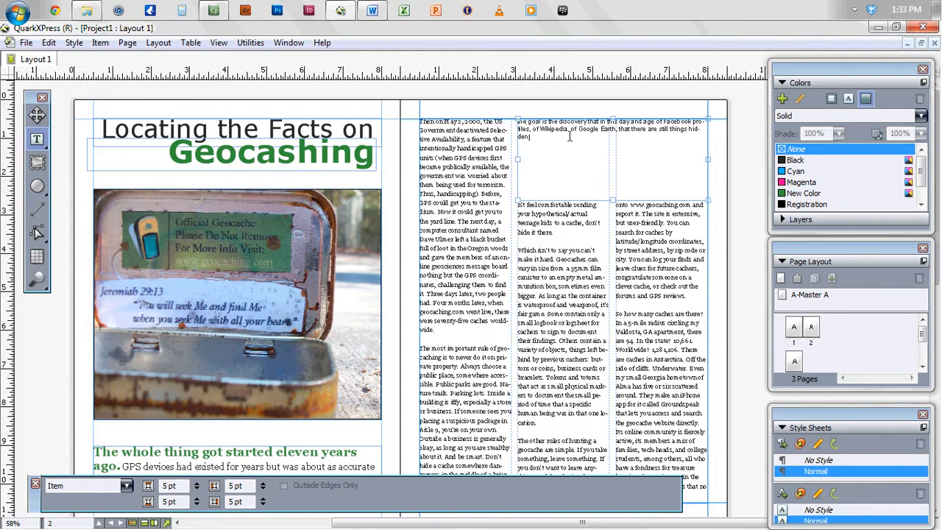
pyautogui.hotkey('ctrl', 'a')
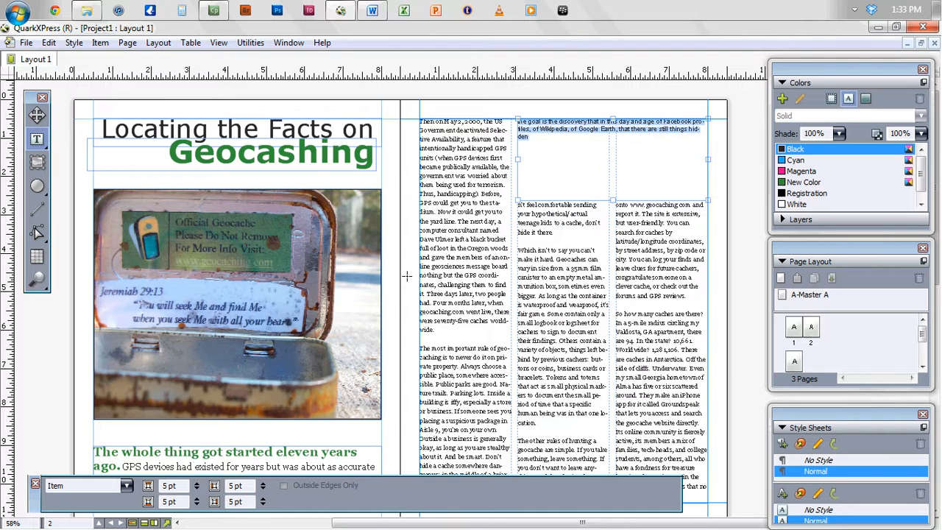
pyautogui.click(267, 469)
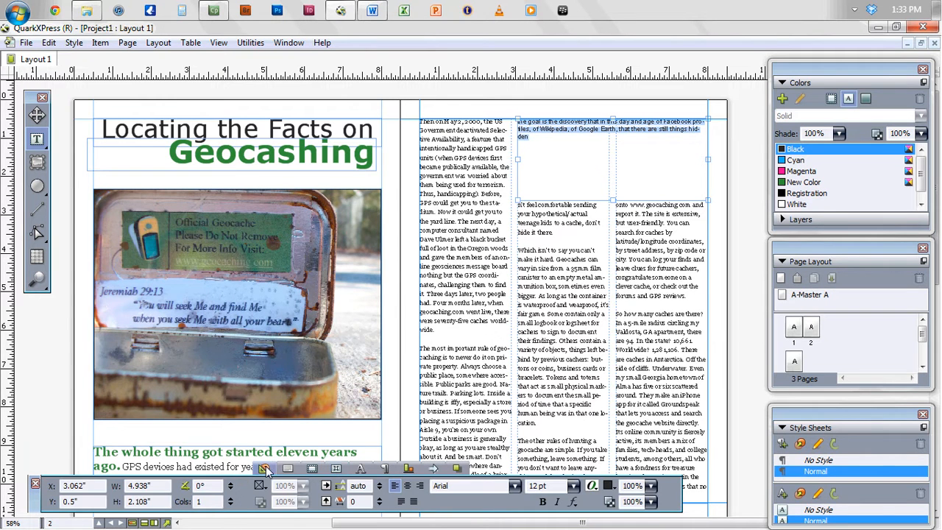
pyautogui.doubleClick(475, 487)
pyautogui.write('Candara')
pyautogui.press('Return')
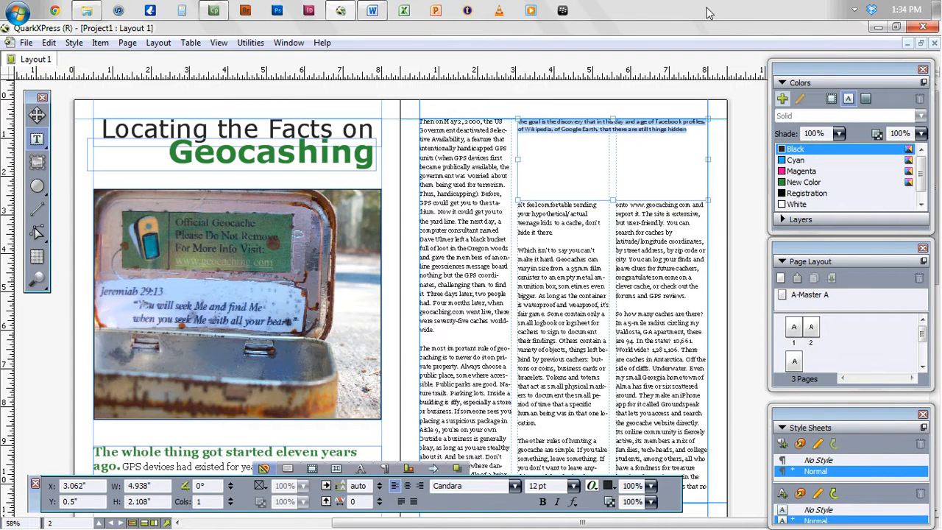
pyautogui.click(573, 486)
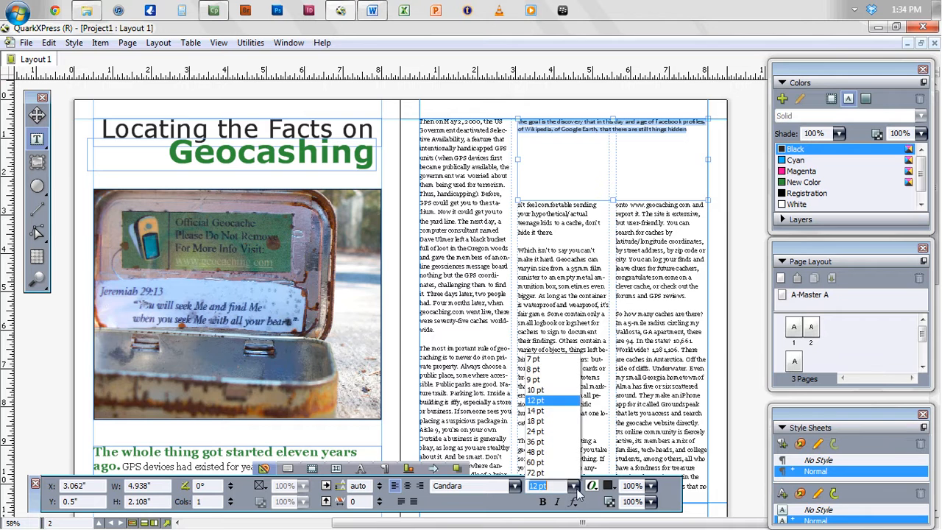
pyautogui.click(562, 442)
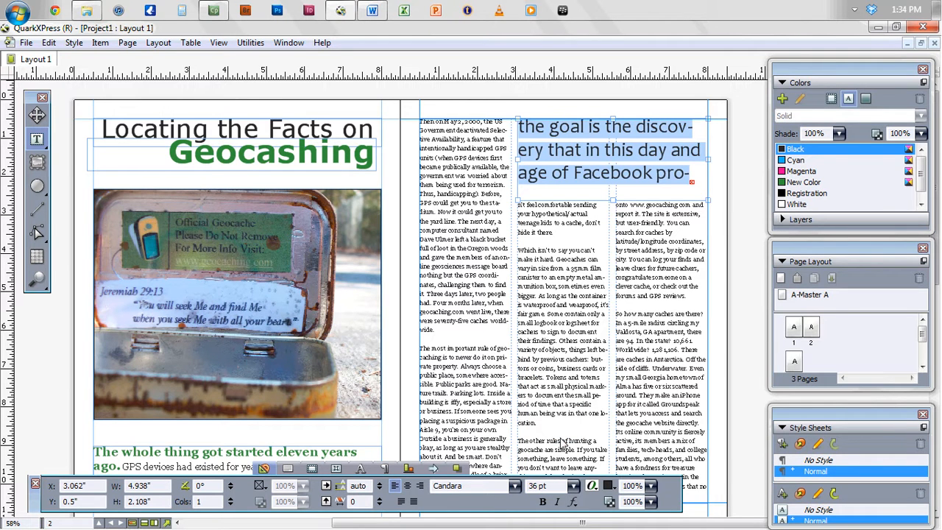
# Step: Extend the quote box's lower edge to about 3.8" tall and reduce its text to 34 pt after trying 32 pt
pyautogui.moveTo(610, 203); pyautogui.dragTo(611, 276)
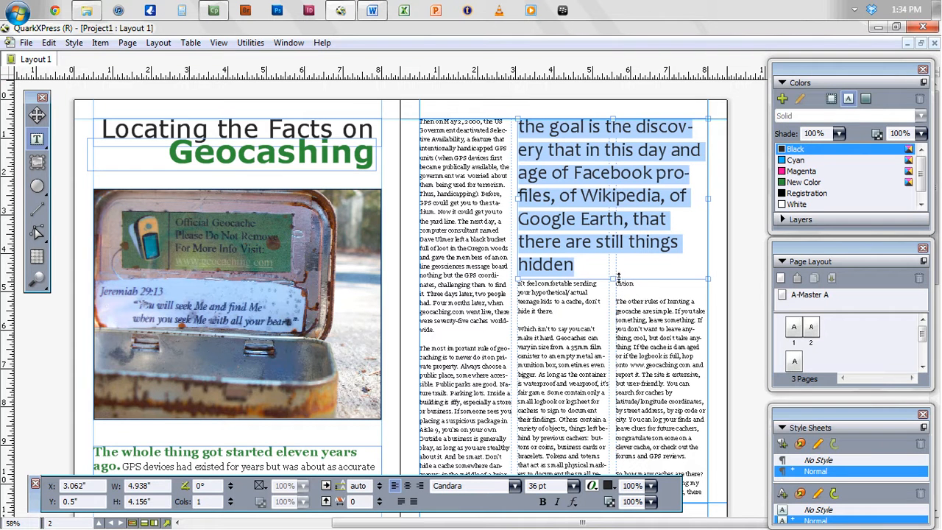
pyautogui.moveTo(616, 277); pyautogui.dragTo(616, 263)
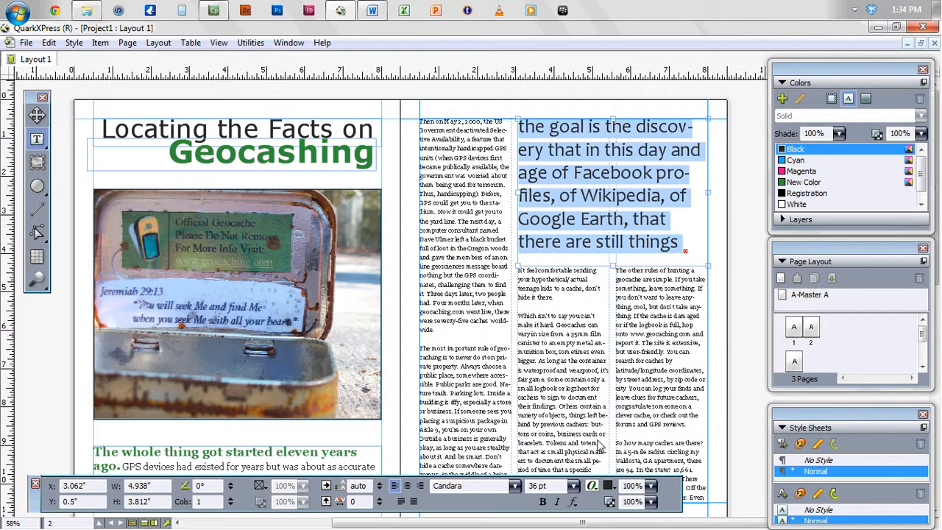
pyautogui.click(565, 485)
pyautogui.write('32')
pyautogui.press('Return')
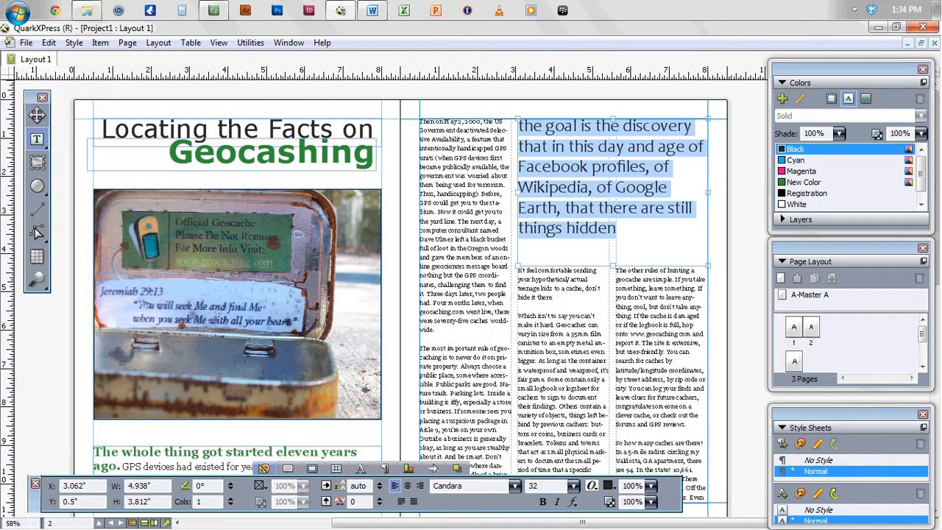
pyautogui.write('34')
pyautogui.press('Return')
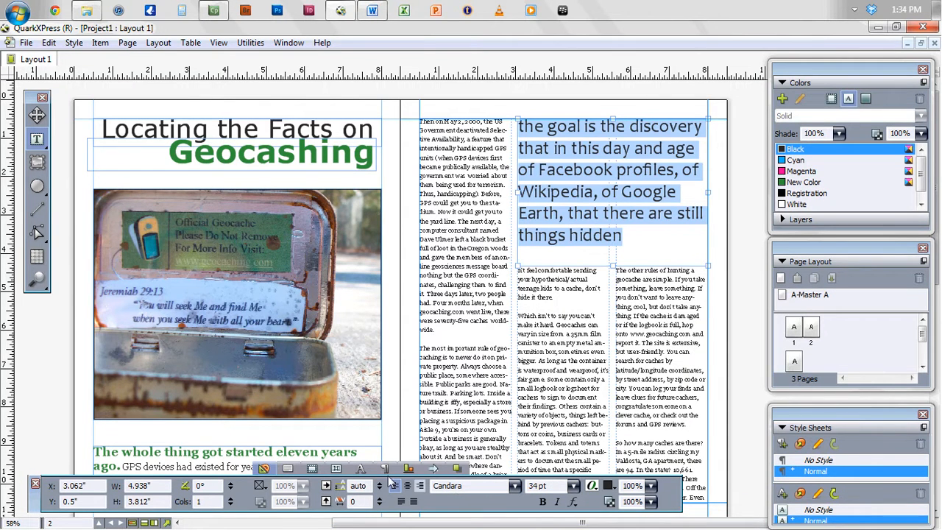
# Step: Center the quote's text both vertically and horizontally within its box
pyautogui.click(287, 471)
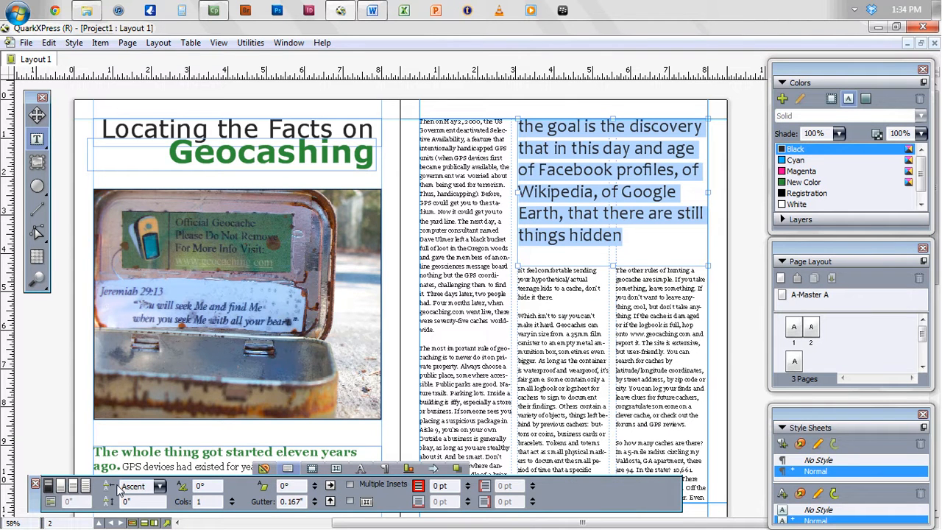
pyautogui.click(73, 488)
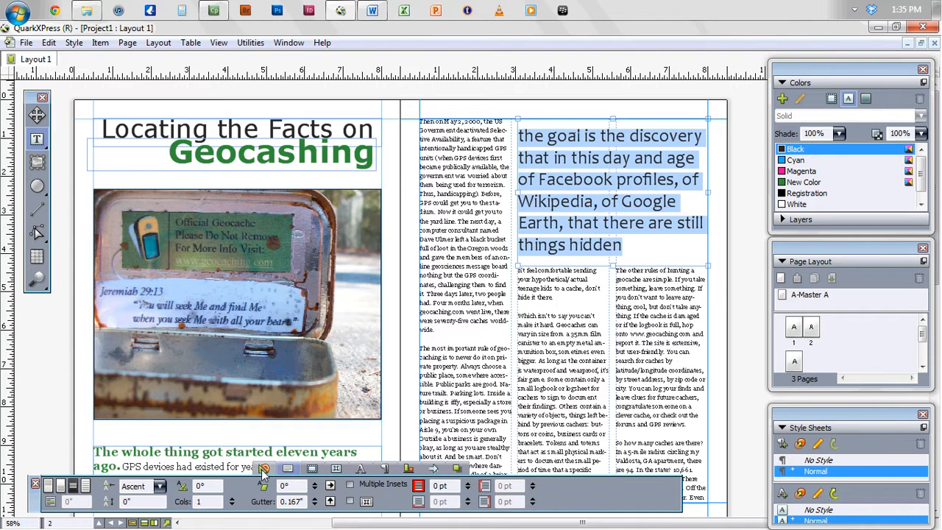
pyautogui.click(264, 469)
pyautogui.click(408, 487)
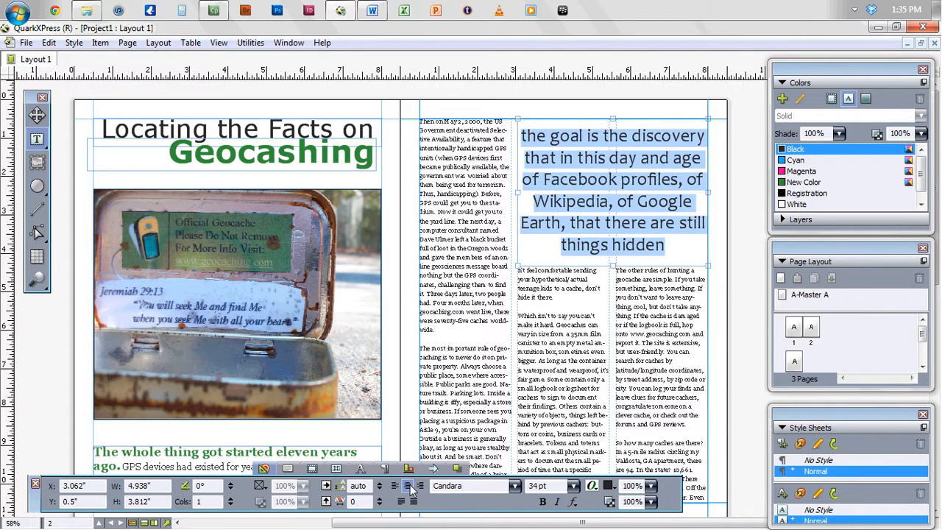
pyautogui.click(734, 161)
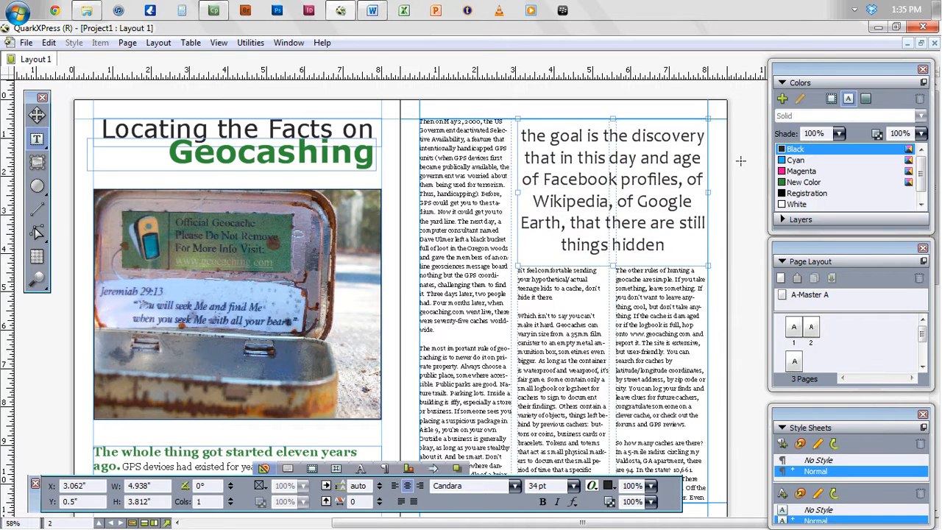
# Step: Capitalize the first letter of the quote so it begins with "The"
pyautogui.click(532, 143)
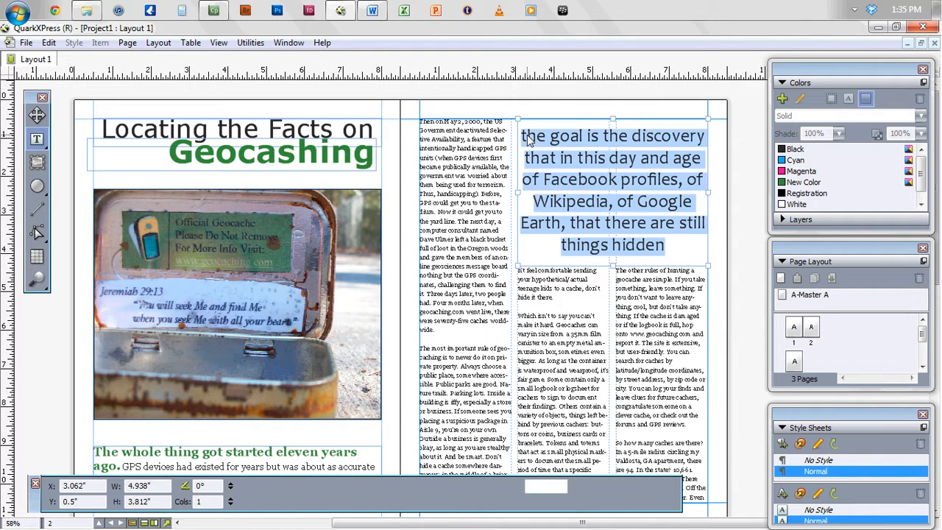
pyautogui.click(537, 153)
pyautogui.press('BackSpace')
pyautogui.write('T')
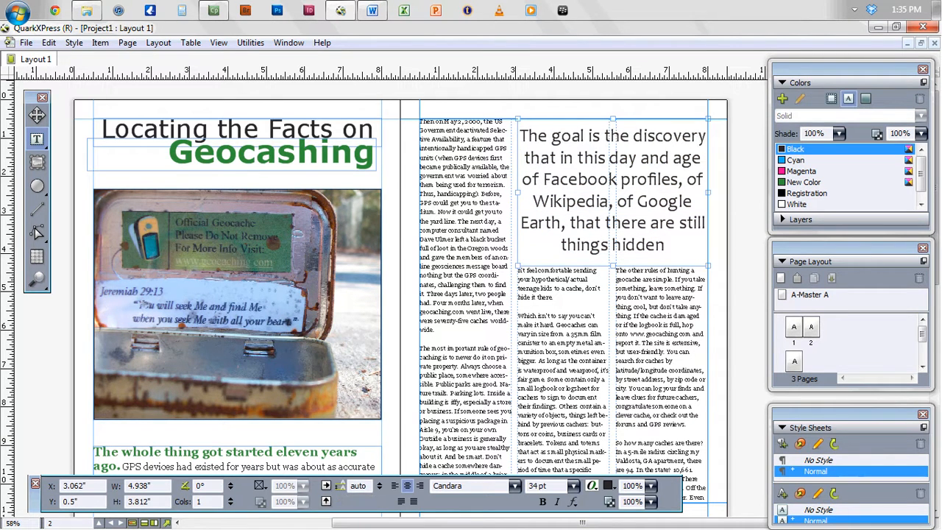
# Step: Make the entire pull quote bold
pyautogui.click(745, 180)
pyautogui.click(667, 225)
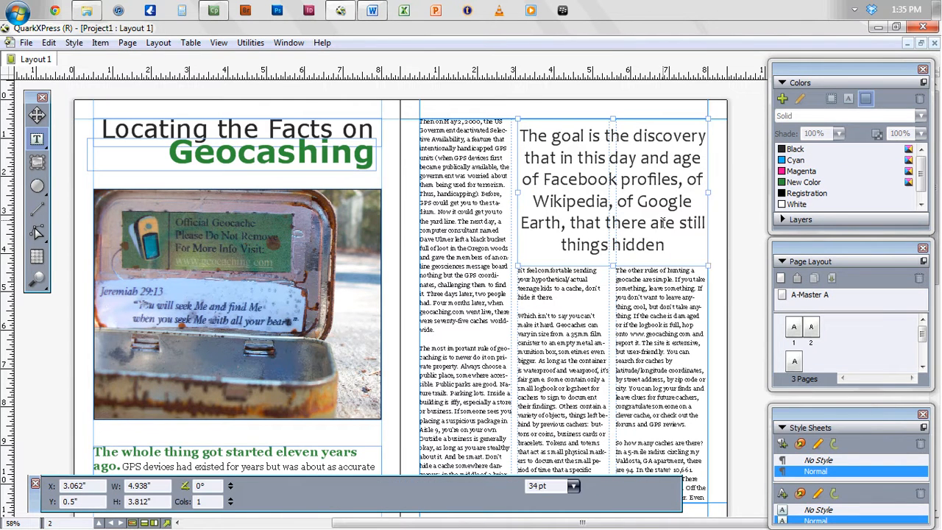
pyautogui.tripleClick(666, 226)
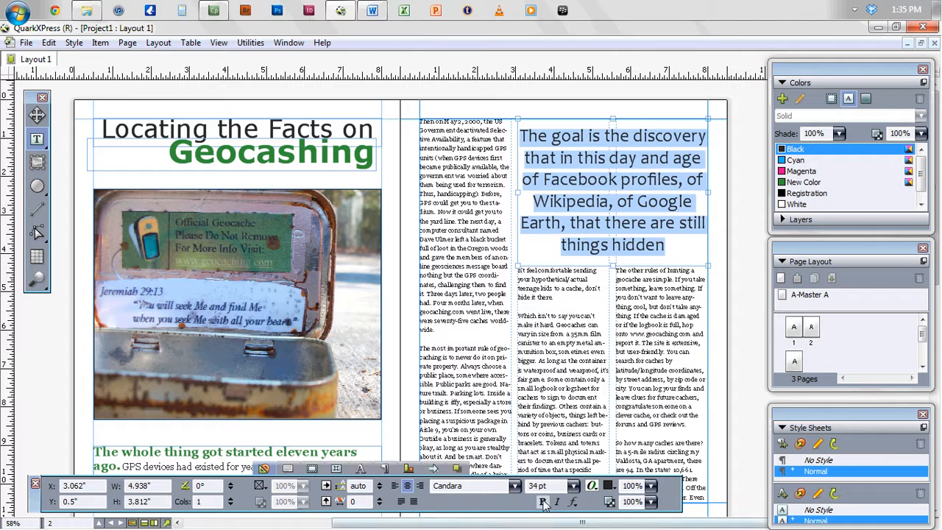
pyautogui.click(543, 504)
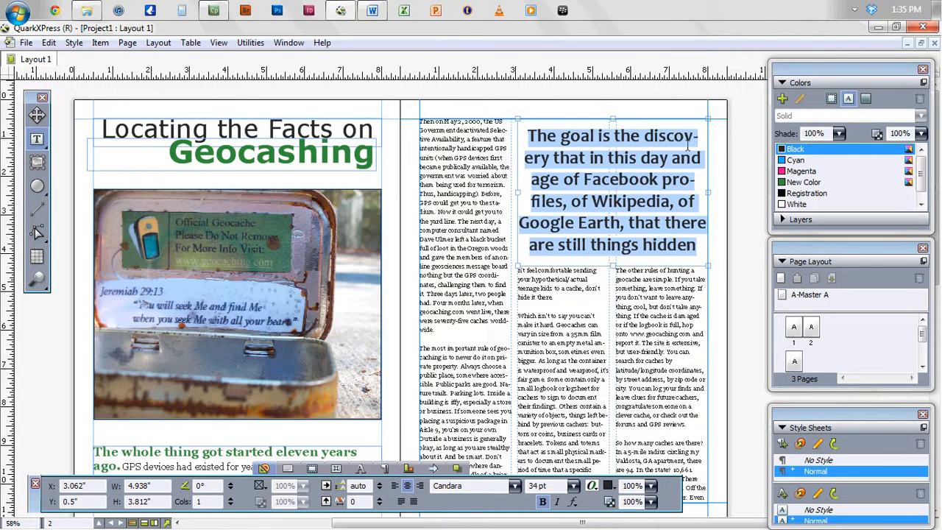
# Step: Insert line breaks before "discovery" and "Facebook" in the pull quote to remove the hyphenated words
pyautogui.click(651, 145)
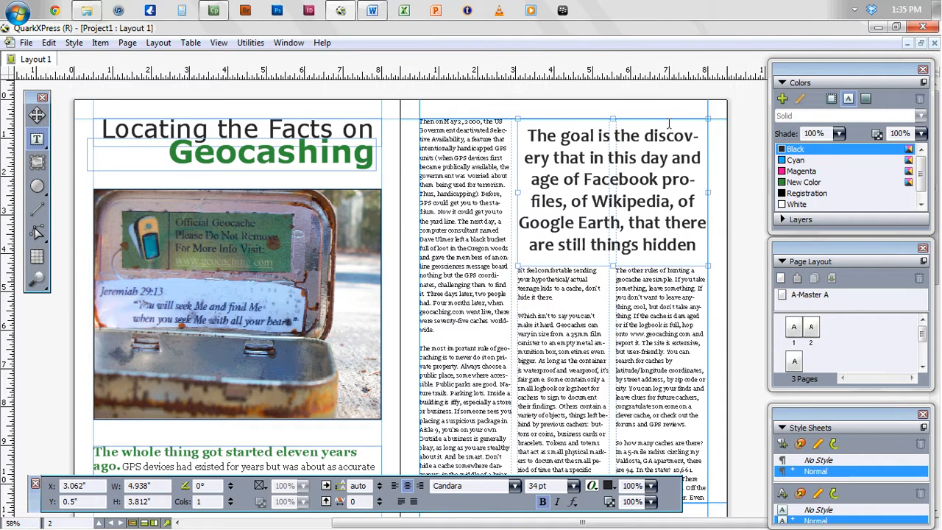
pyautogui.hotkey('shift', 'Return')
pyautogui.click(652, 180)
pyautogui.hotkey('shift', 'Return')
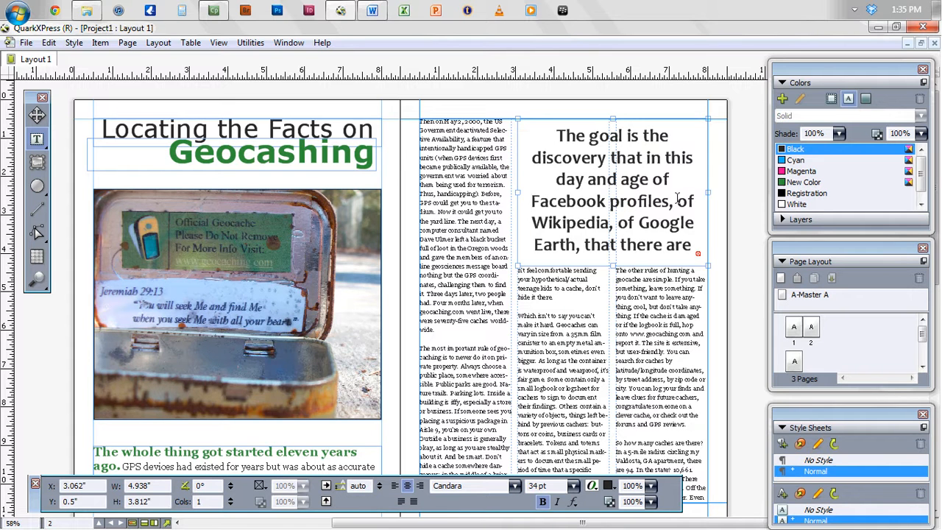
# Step: Set the entire pull quote's font size to 32 pt
pyautogui.hotkey('ctrl', 'a')
pyautogui.doubleClick(557, 486)
pyautogui.write('32')
pyautogui.press('Return')
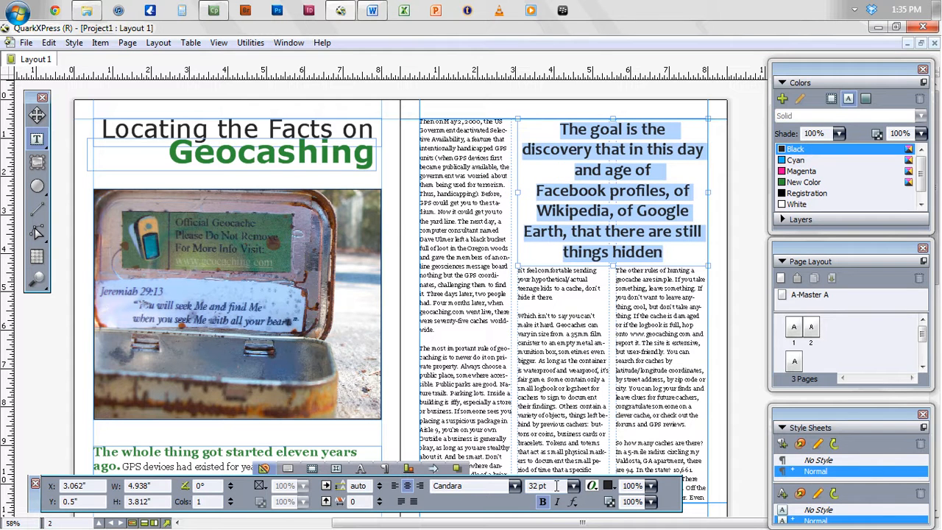
pyautogui.click(624, 218)
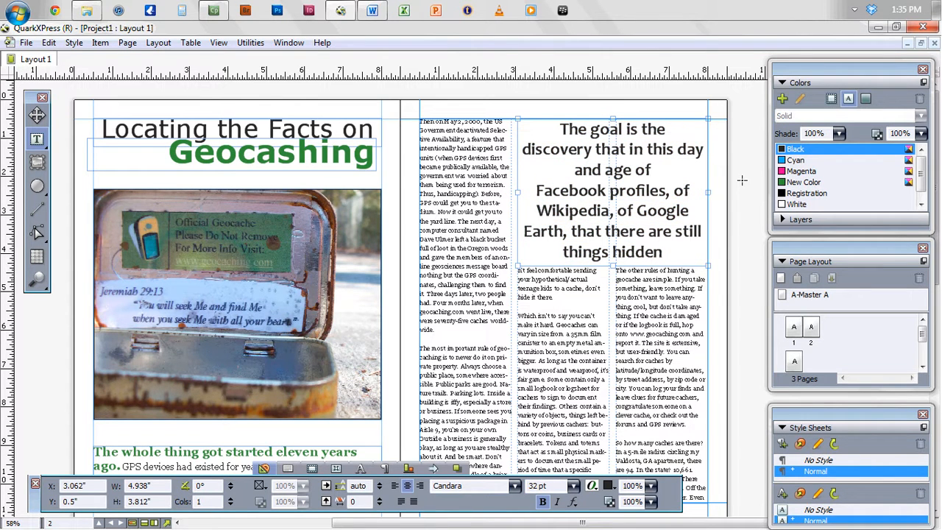
# Step: Apply the green New Color to all of the pull quote's text
pyautogui.hotkey('ctrl', 'a')
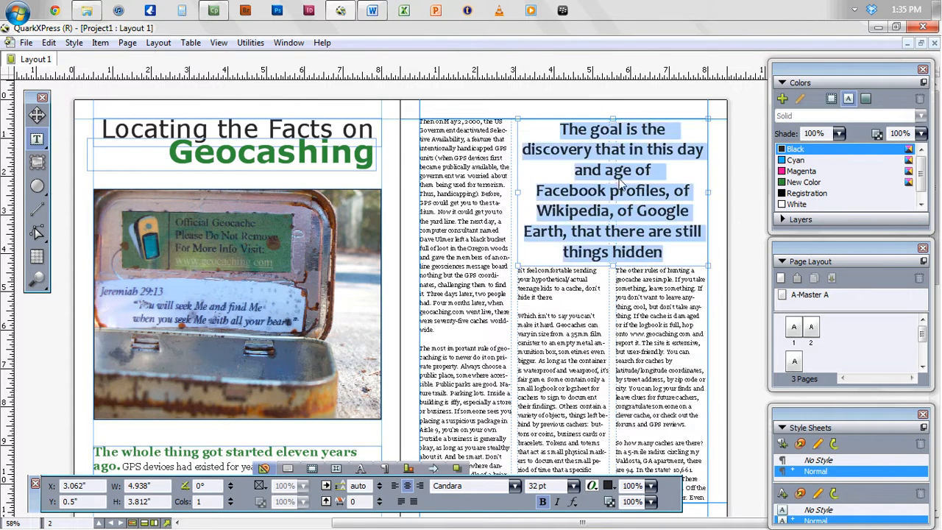
pyautogui.click(804, 182)
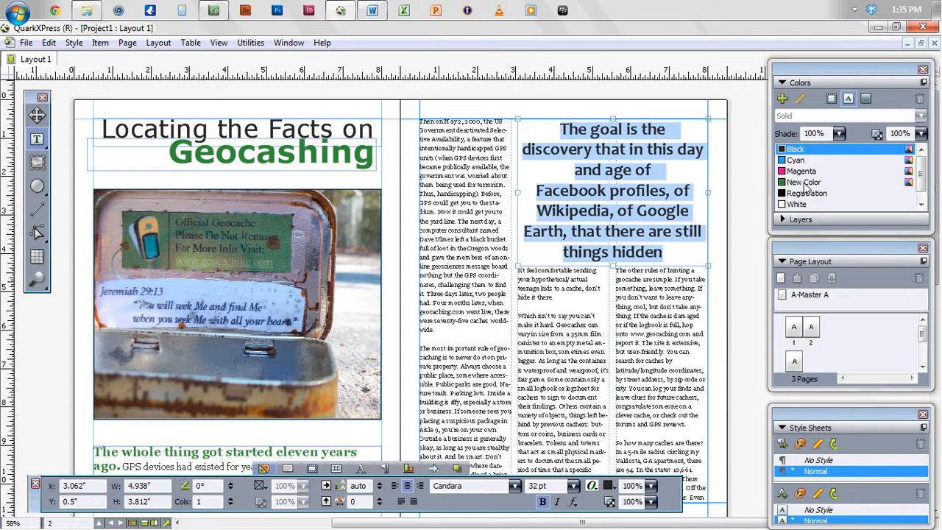
pyautogui.click(681, 199)
pyautogui.click(739, 195)
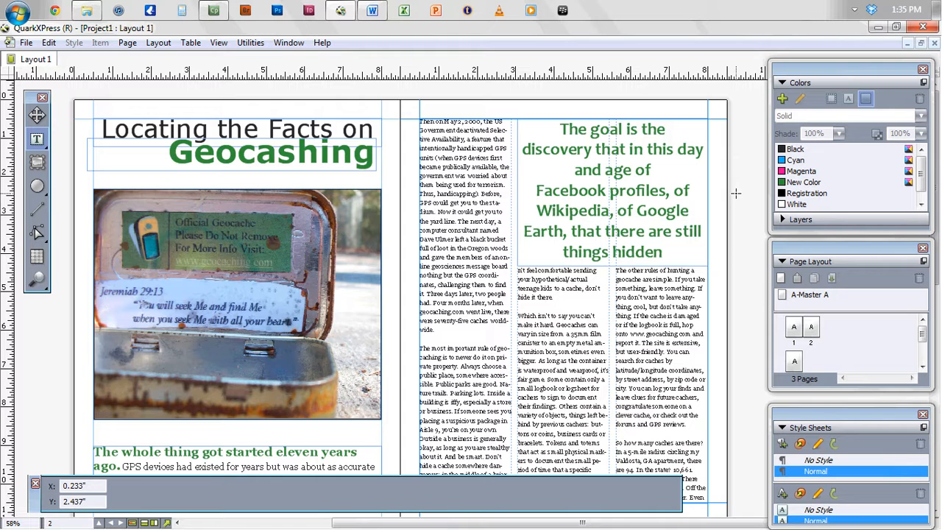
# Step: Preview the first two pages with guides hidden to check the layout, and show the guides again
pyautogui.press('F7')
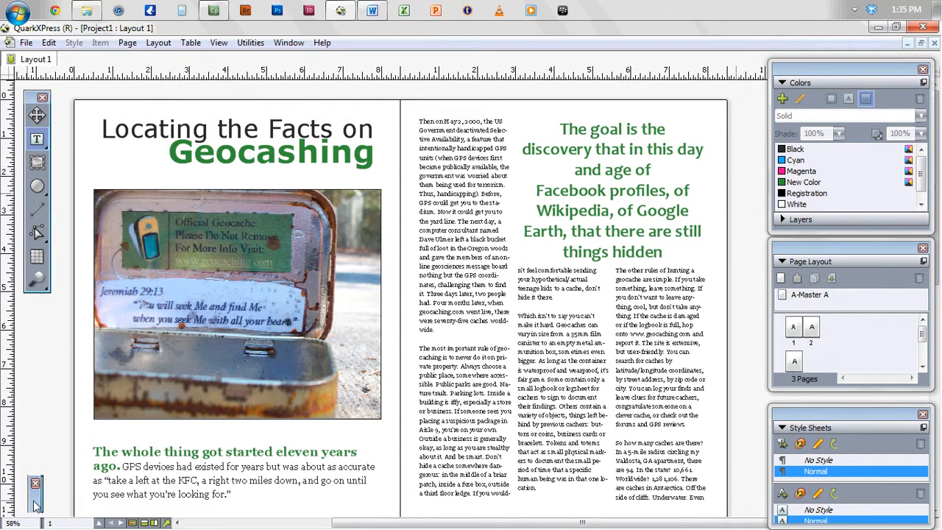
pyautogui.scroll(-1, 36, 409)
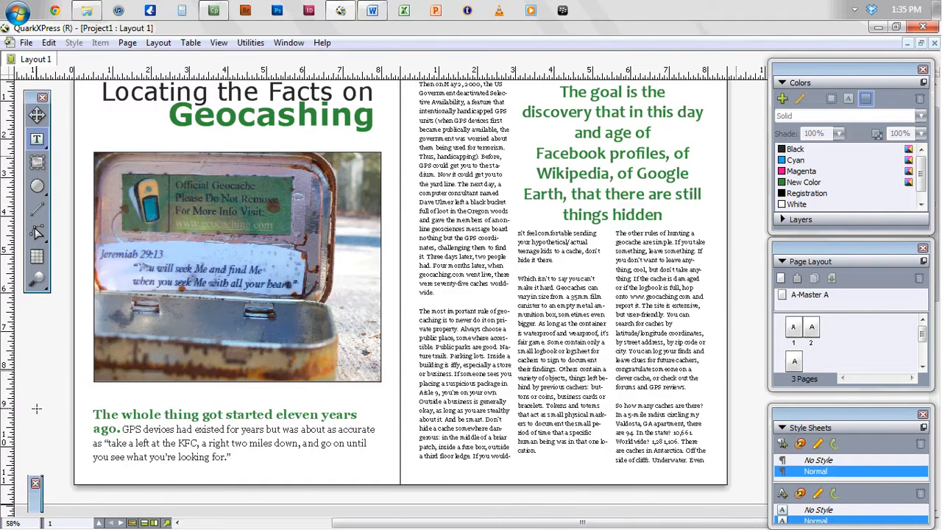
pyautogui.scroll(1, 36, 409)
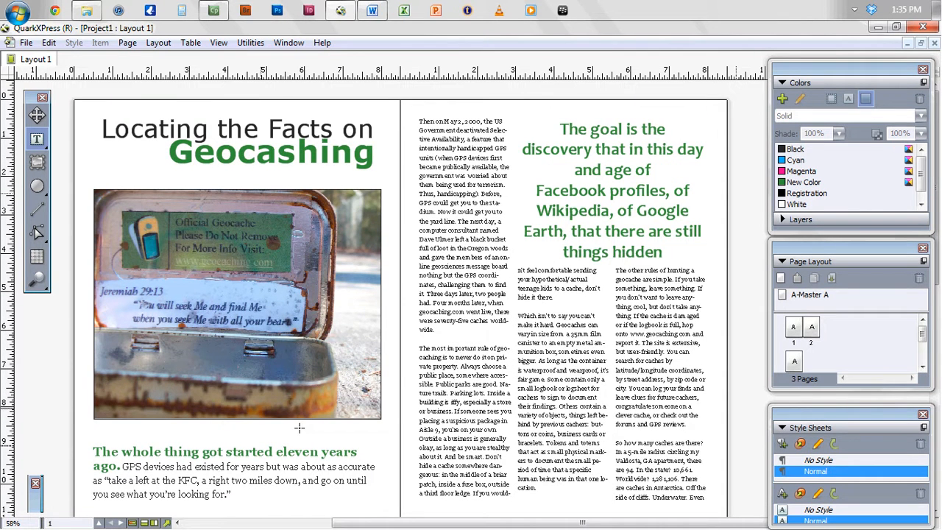
pyautogui.click(631, 249)
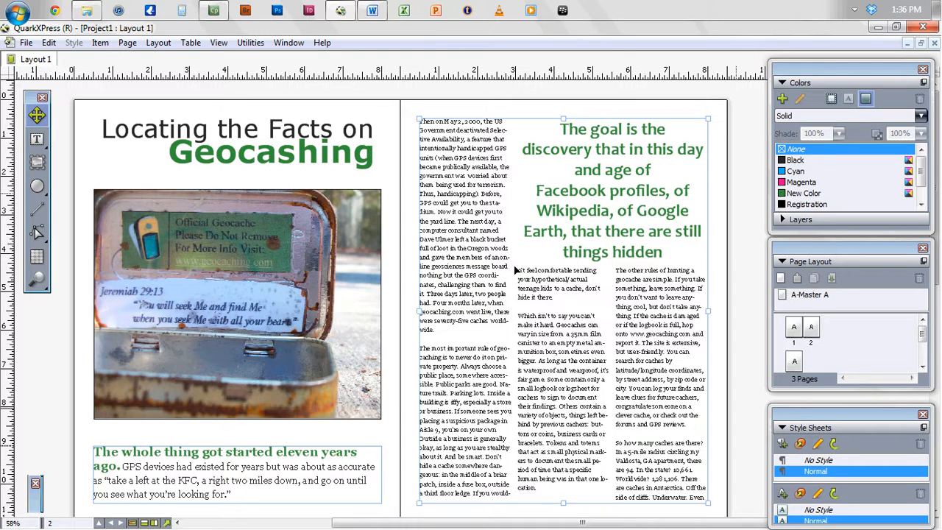
pyautogui.scroll(-4, 515, 270)
pyautogui.scroll(3, 444, 227)
pyautogui.scroll(-2, 444, 228)
pyautogui.click(751, 232)
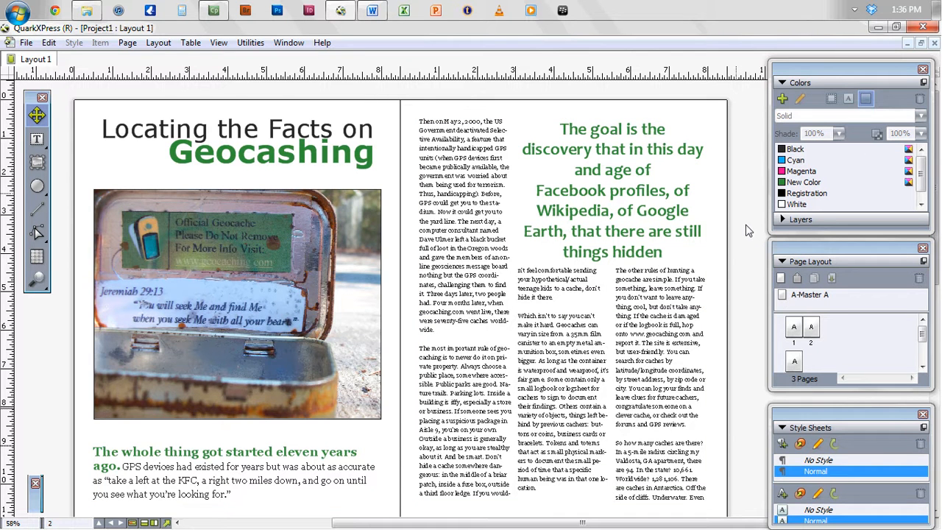
pyautogui.press('F7')
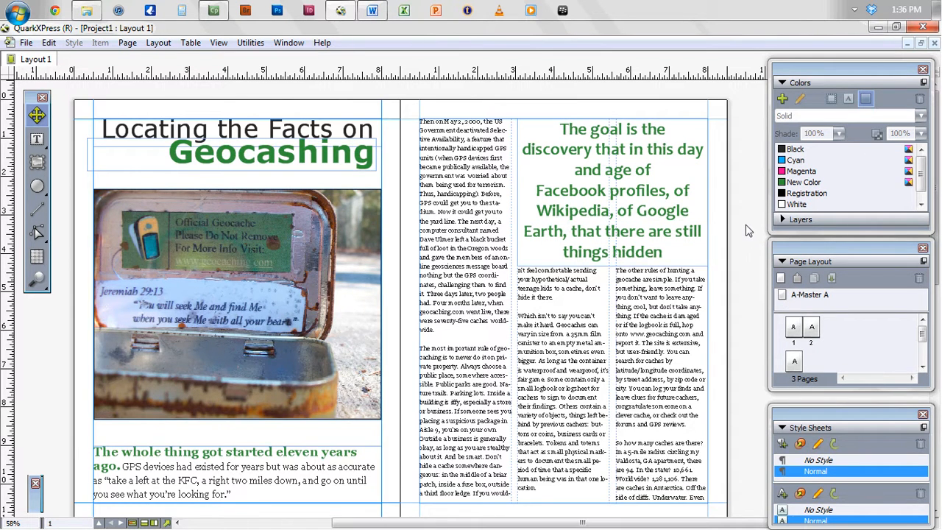
# Step: Move the three-column text box on page 3 down so its bottom edge sits on the bottom margin
pyautogui.scroll(-3, 743, 230)
pyautogui.scroll(-8, 738, 243)
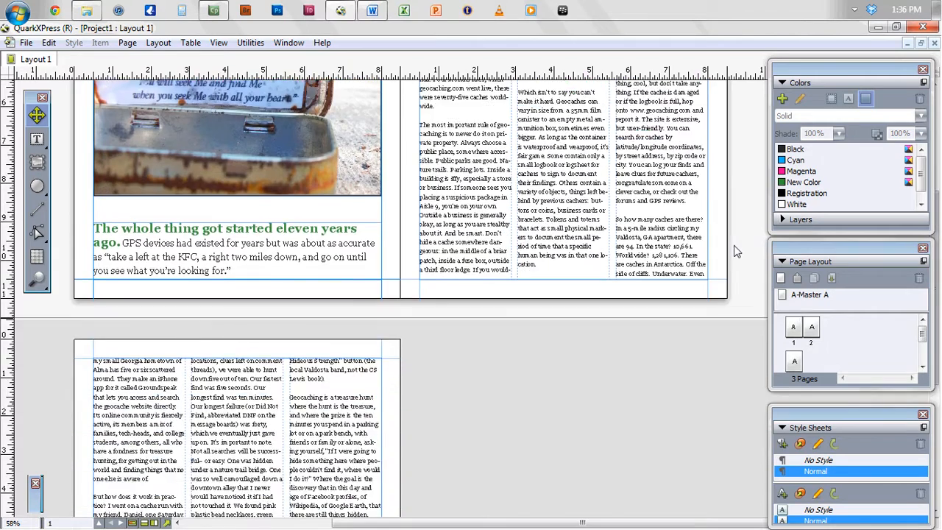
pyautogui.scroll(-3, 733, 254)
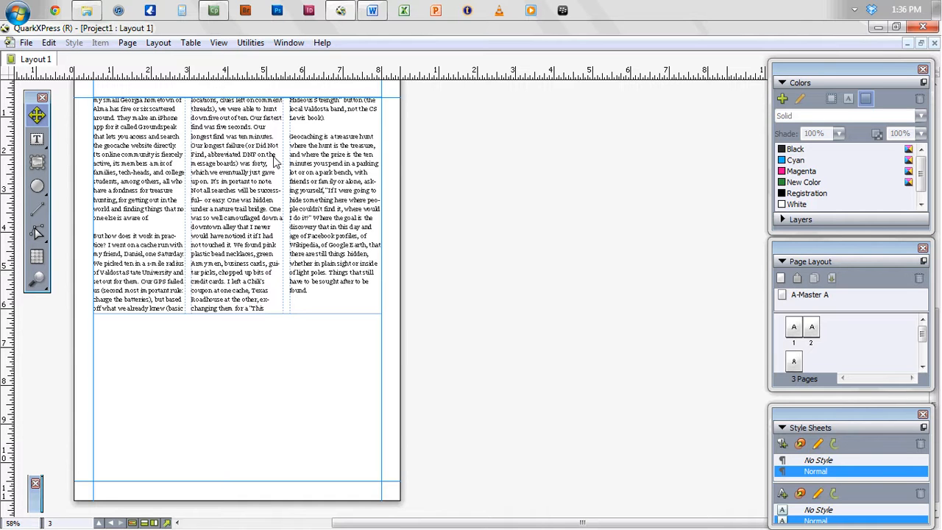
pyautogui.moveTo(252, 162); pyautogui.dragTo(251, 327)
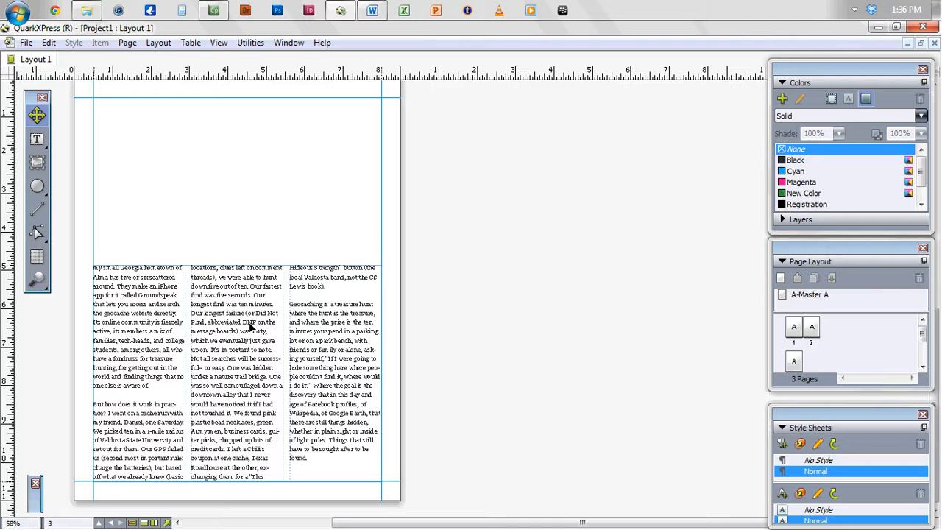
pyautogui.moveTo(237, 263); pyautogui.dragTo(239, 260)
# Step: Draw a picture box about 7.5" by 4.2" above page 3's text and import picture 1 from the Geocashing folder
pyautogui.click(37, 162)
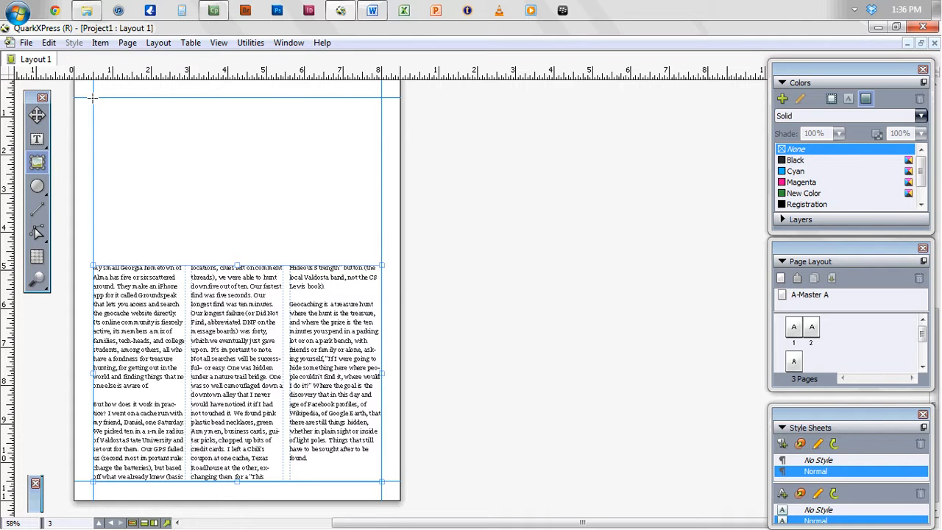
pyautogui.moveTo(93, 97); pyautogui.dragTo(382, 259)
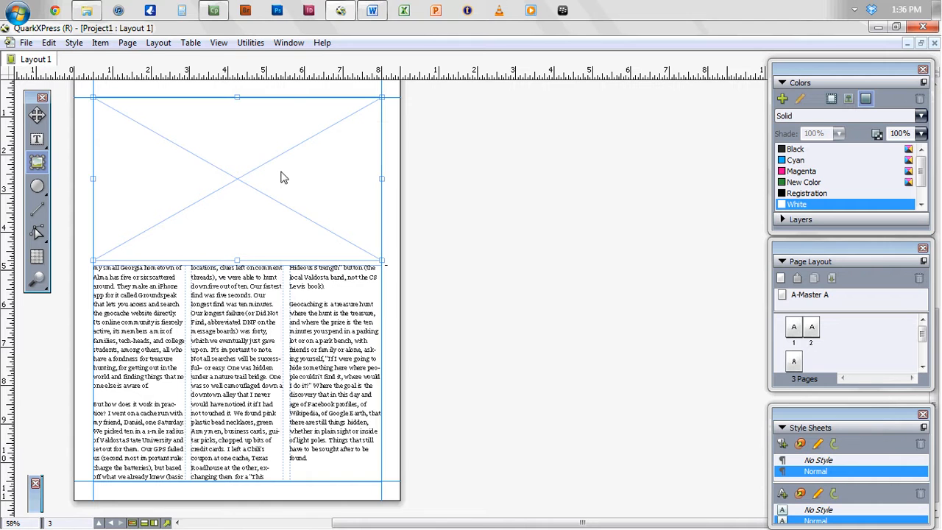
pyautogui.rightClick(283, 177)
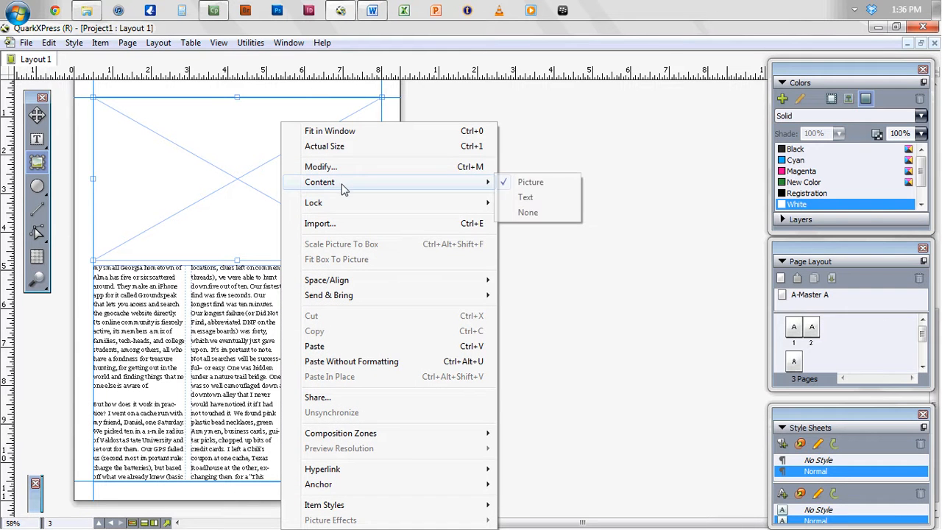
pyautogui.click(341, 223)
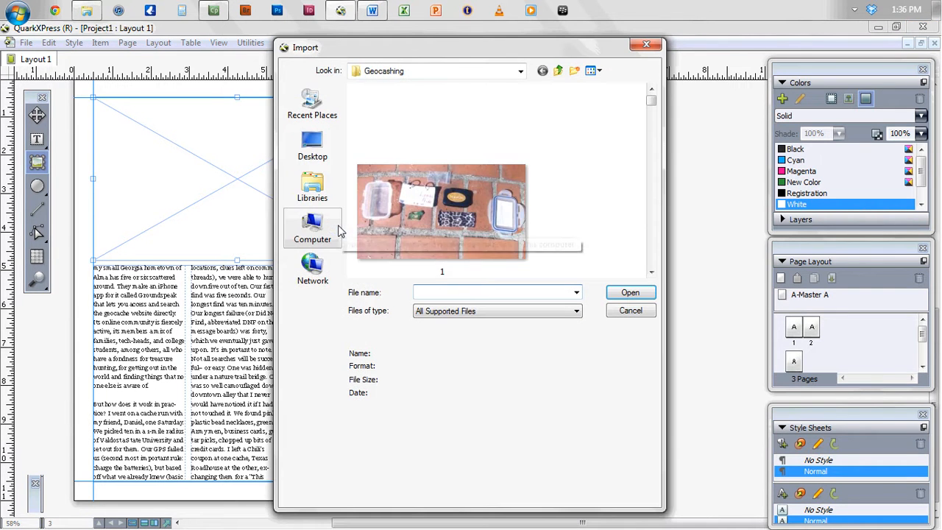
pyautogui.click(651, 273)
pyautogui.click(651, 272)
pyautogui.click(652, 272)
pyautogui.click(651, 273)
pyautogui.click(652, 273)
pyautogui.click(652, 273)
pyautogui.click(652, 90)
pyautogui.click(652, 90)
pyautogui.click(652, 90)
pyautogui.click(652, 90)
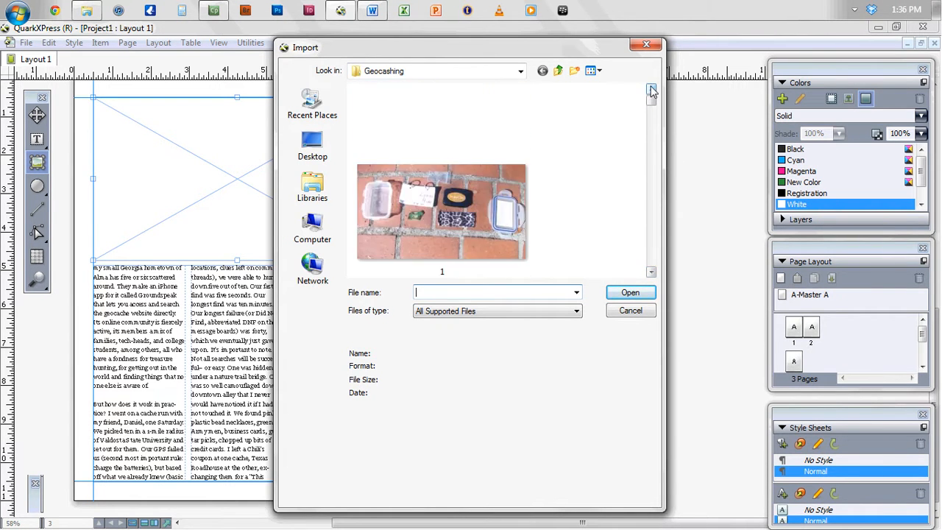
pyautogui.doubleClick(452, 198)
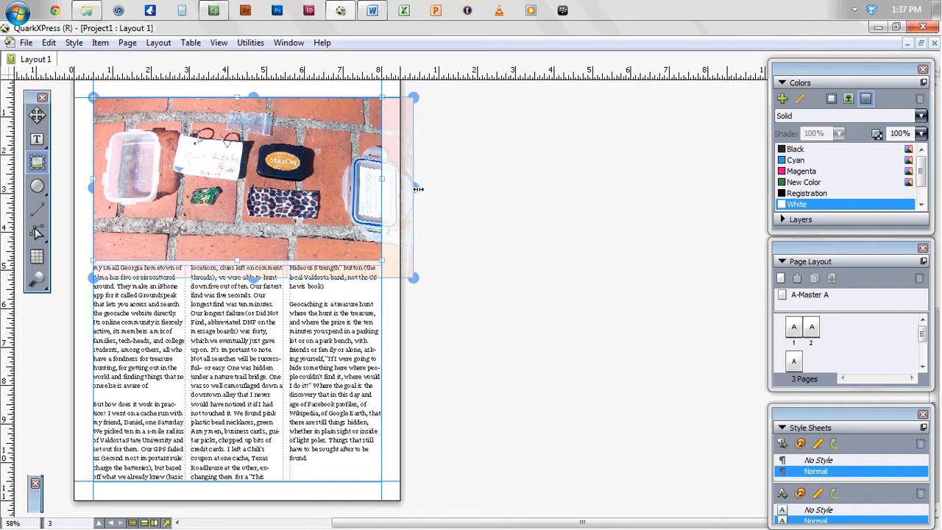
# Step: Scale the imported picture to about 92.4% so it fills its box on page 3
pyautogui.moveTo(420, 277); pyautogui.dragTo(373, 258)
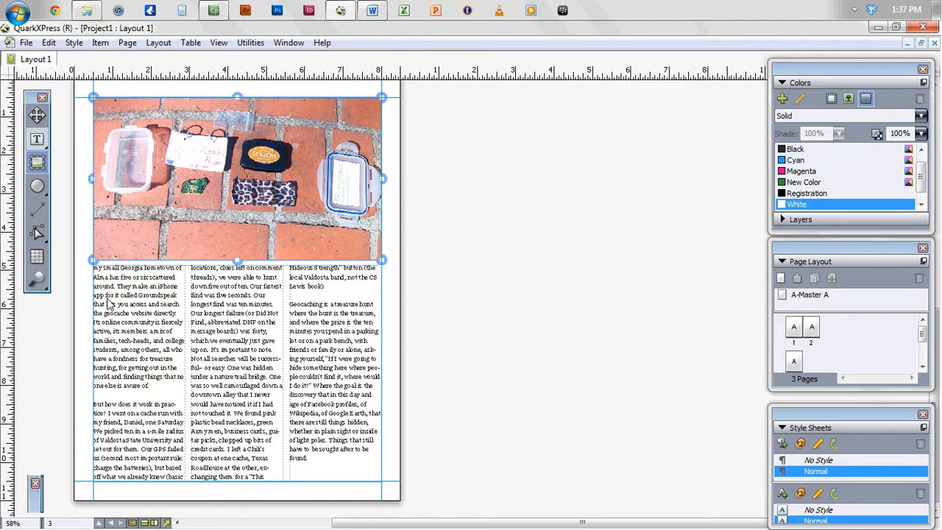
pyautogui.moveTo(92, 260); pyautogui.dragTo(88, 263)
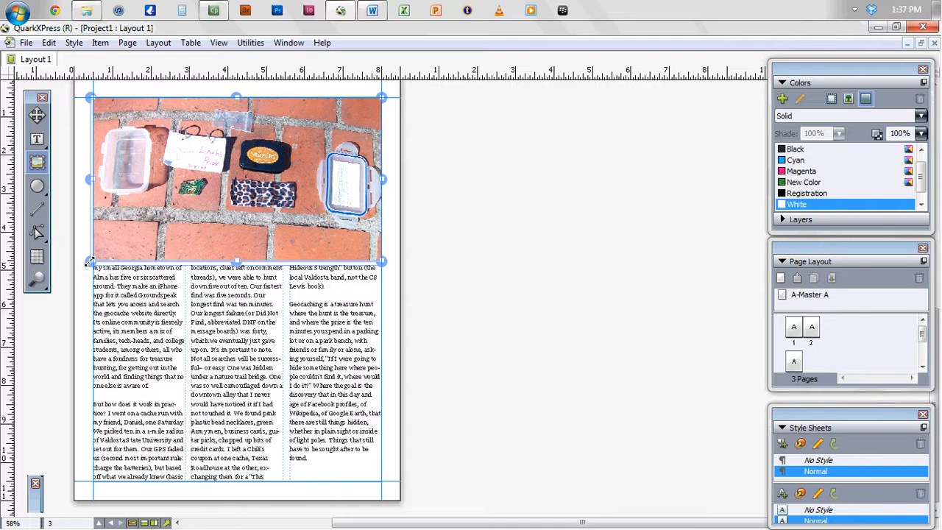
pyautogui.moveTo(89, 262); pyautogui.dragTo(85, 263)
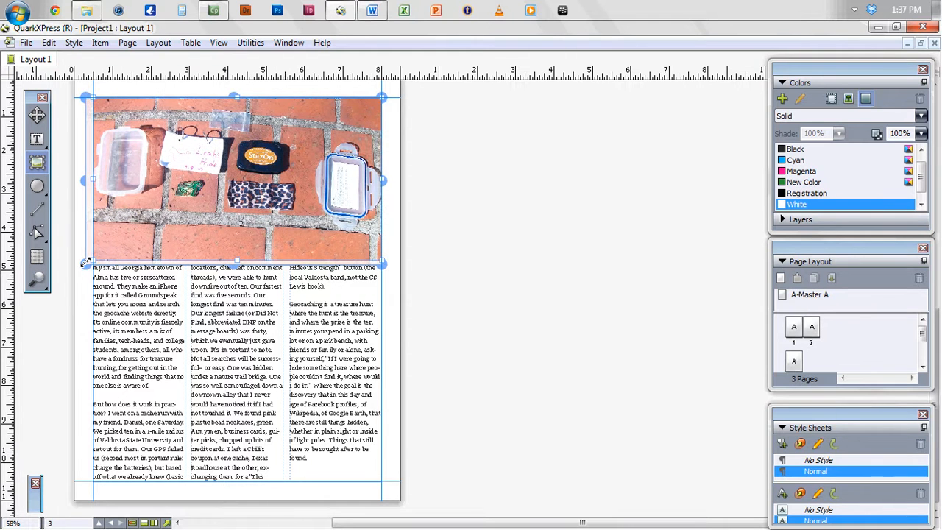
pyautogui.click(458, 252)
# Step: Add a 2 pt solid black frame around the picture on page 3
pyautogui.click(37, 115)
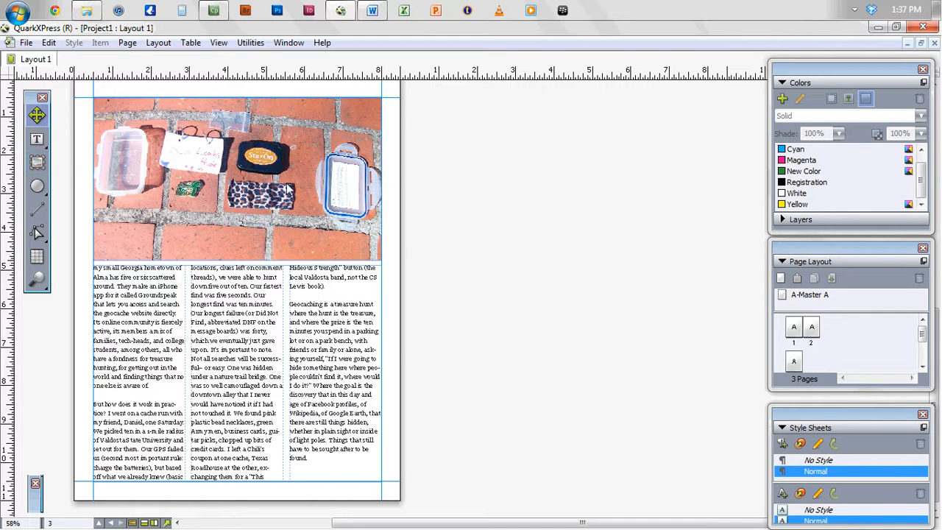
pyautogui.click(287, 190)
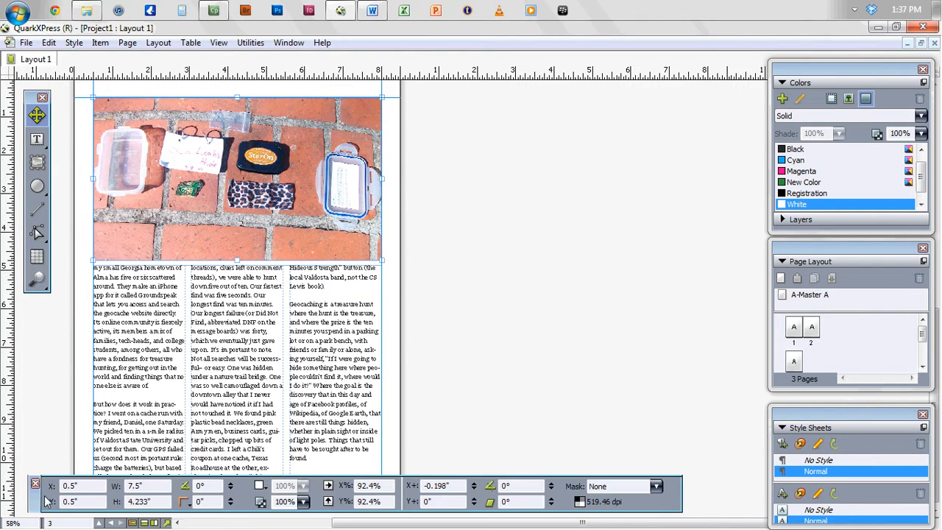
pyautogui.moveTo(282, 481)
pyautogui.click(324, 470)
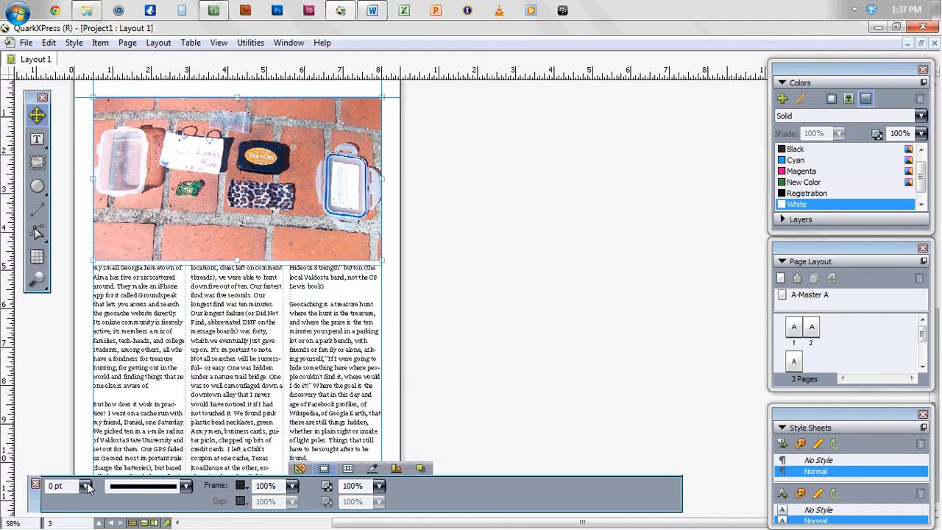
pyautogui.click(87, 487)
pyautogui.click(68, 431)
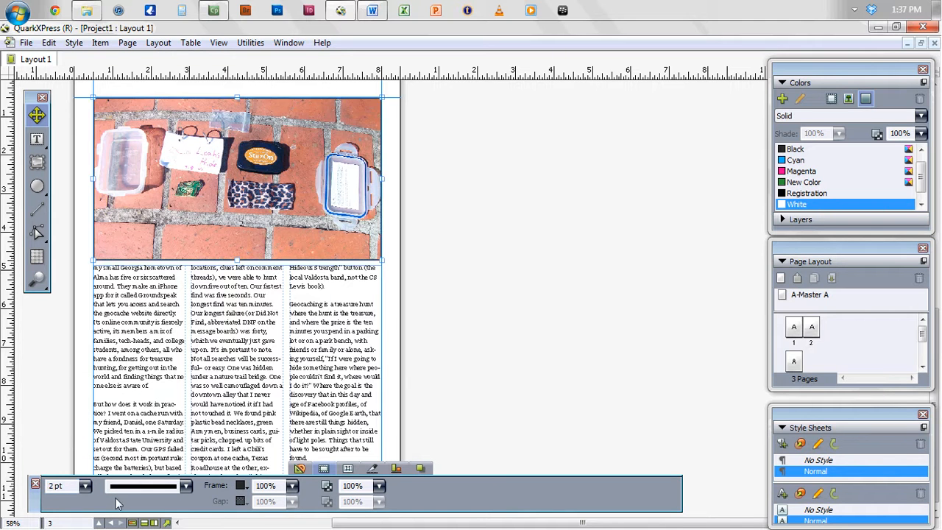
pyautogui.click(516, 334)
# Step: Hide the guides and look over all three pages of the article
pyautogui.press('F7')
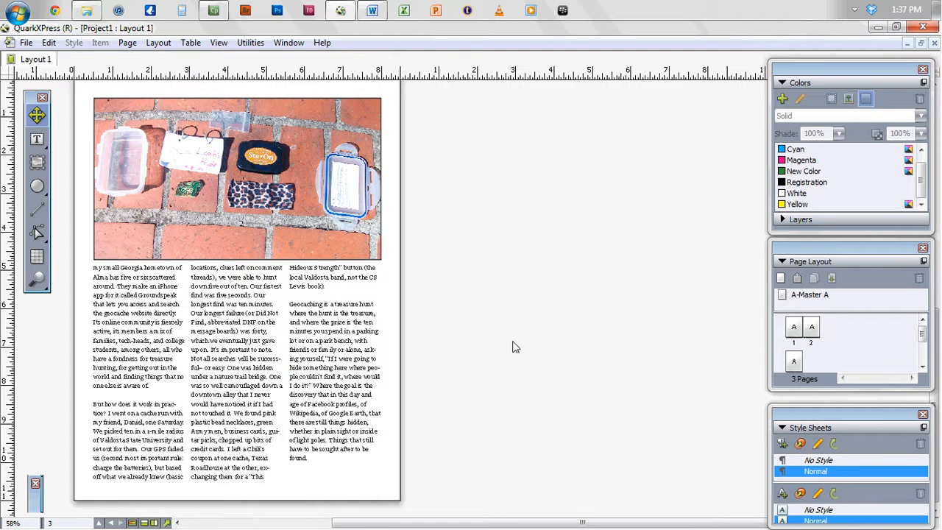
pyautogui.scroll(6, 514, 346)
pyautogui.scroll(5, 522, 364)
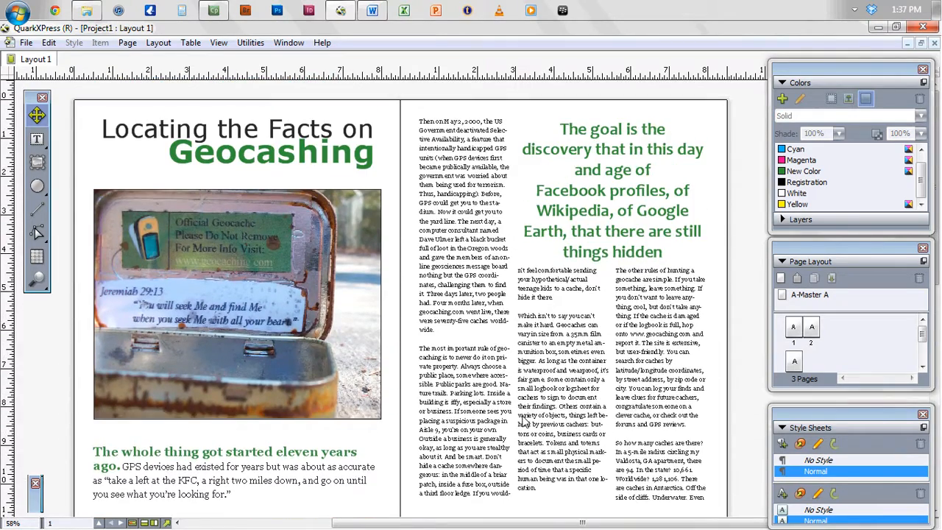
pyautogui.scroll(-2, 530, 429)
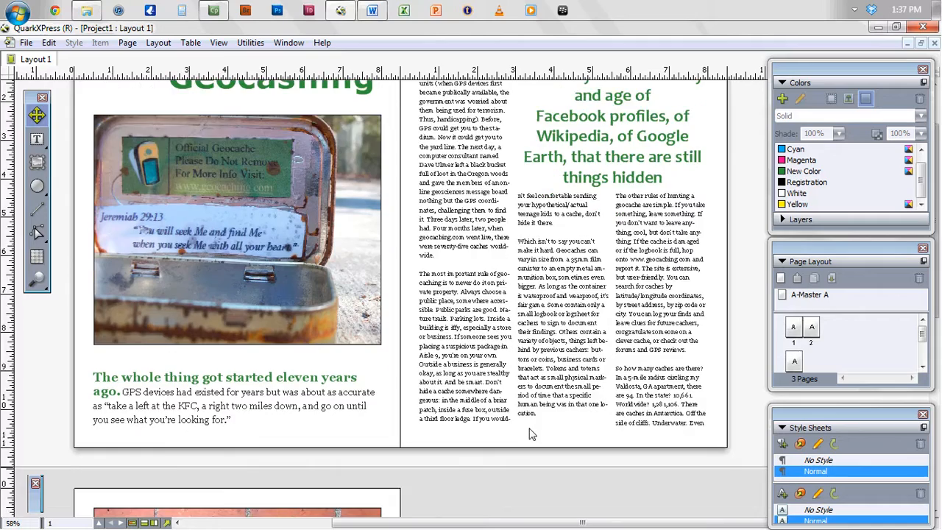
pyautogui.scroll(-6, 530, 442)
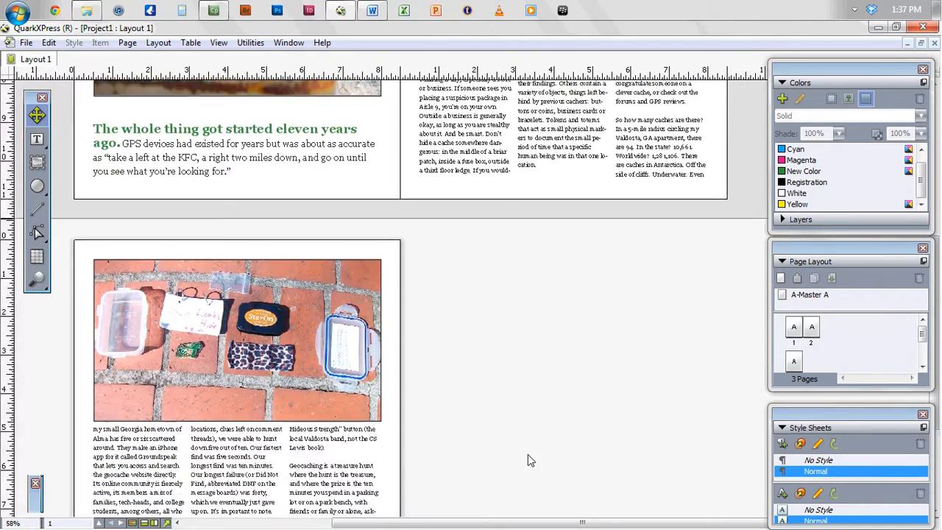
pyautogui.scroll(-4, 528, 456)
# Step: Add a right-pointing triangle end mark in Webdings after the article's last word on page 3
pyautogui.doubleClick(318, 451)
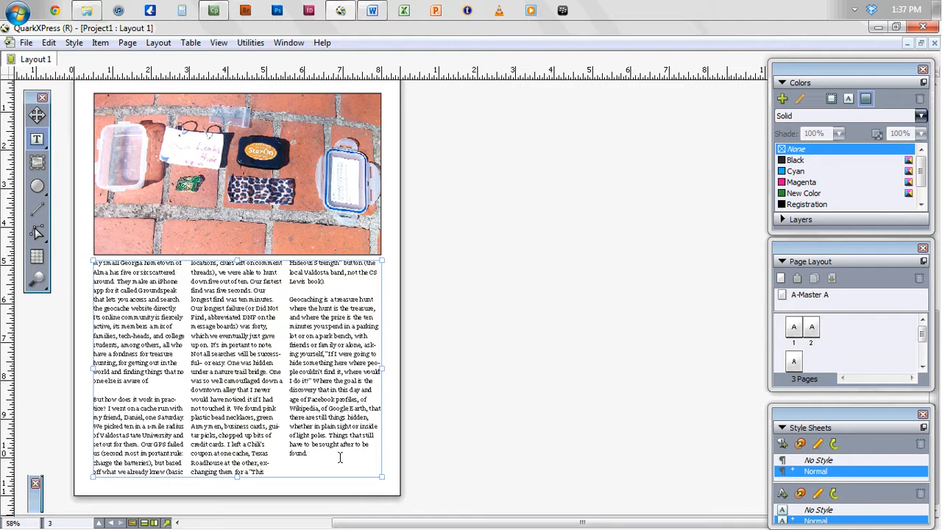
pyautogui.hotkey('ctrl', '1')
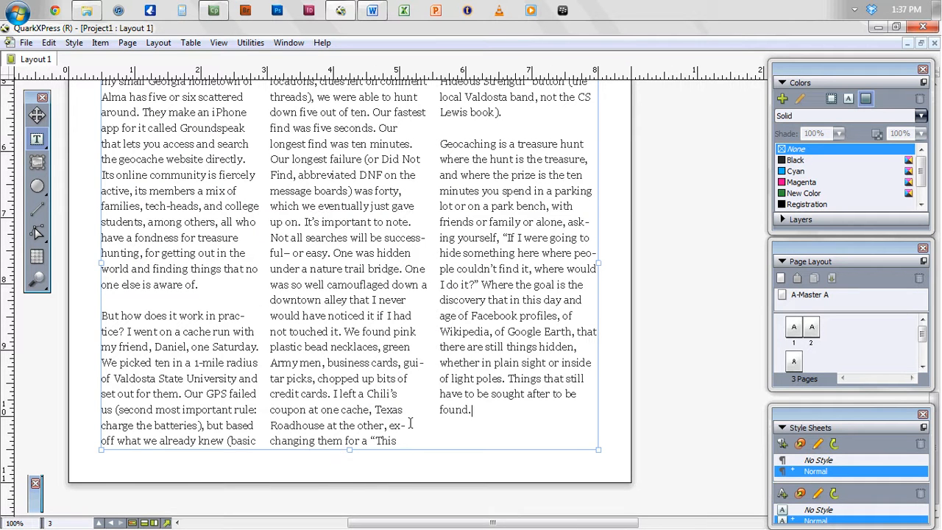
pyautogui.click(37, 505)
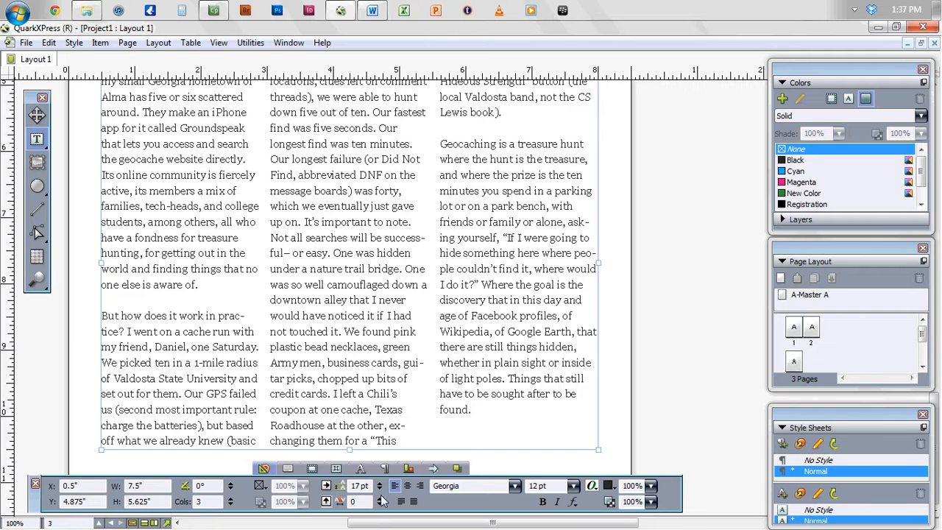
pyautogui.click(483, 488)
pyautogui.write('Webdings')
# Step: Switch the font back to Georgia and enter the author's name after the end mark
pyautogui.click(495, 483)
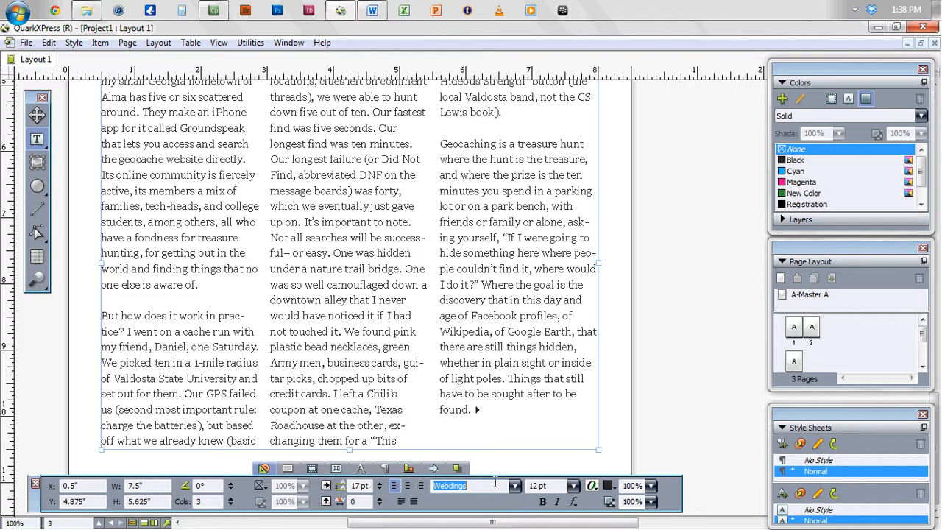
pyautogui.write('Georgia')
pyautogui.press('Return')
pyautogui.write('Stura')
pyautogui.press('BackSpace')
pyautogui.press('BackSpace')
pyautogui.write('art Taylor')
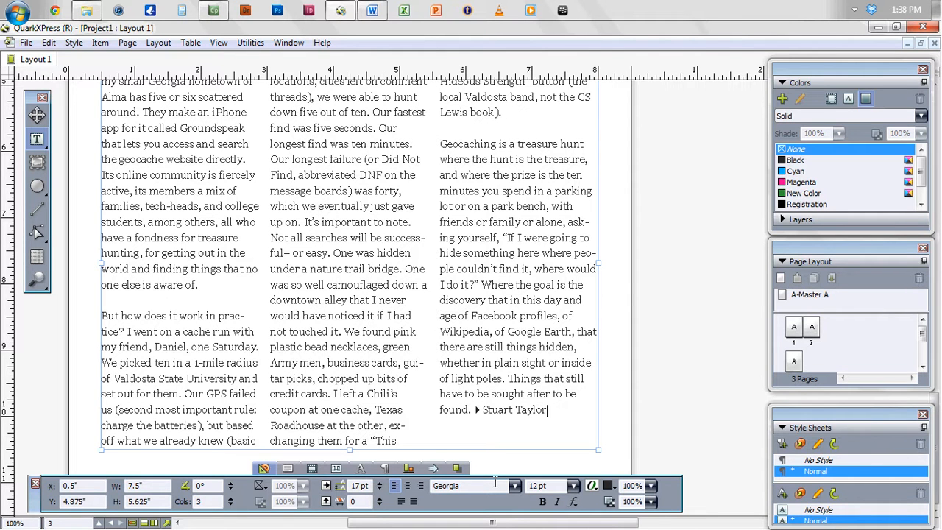
# Step: Set the end mark and the author's name to 10 pt
pyautogui.hotkey('shift', 'Left')
pyautogui.hotkey('shift', 'Left')
pyautogui.hotkey('shift', 'Left')
pyautogui.hotkey('shift', 'Left')
pyautogui.hotkey('shift', 'Left')
pyautogui.hotkey('shift', 'Left')
pyautogui.hotkey('shift', 'Left')
pyautogui.hotkey('shift', 'Left')
pyautogui.hotkey('shift', 'Left')
pyautogui.hotkey('shift', 'Left')
pyautogui.hotkey('shift', 'Left')
pyautogui.hotkey('shift', 'Left')
pyautogui.hotkey('shift', 'Left')
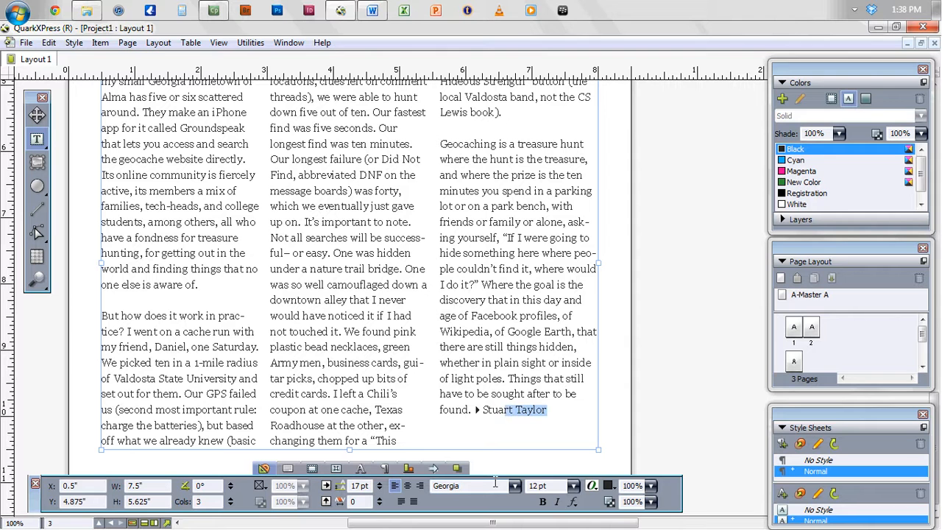
pyautogui.hotkey('shift', 'Left')
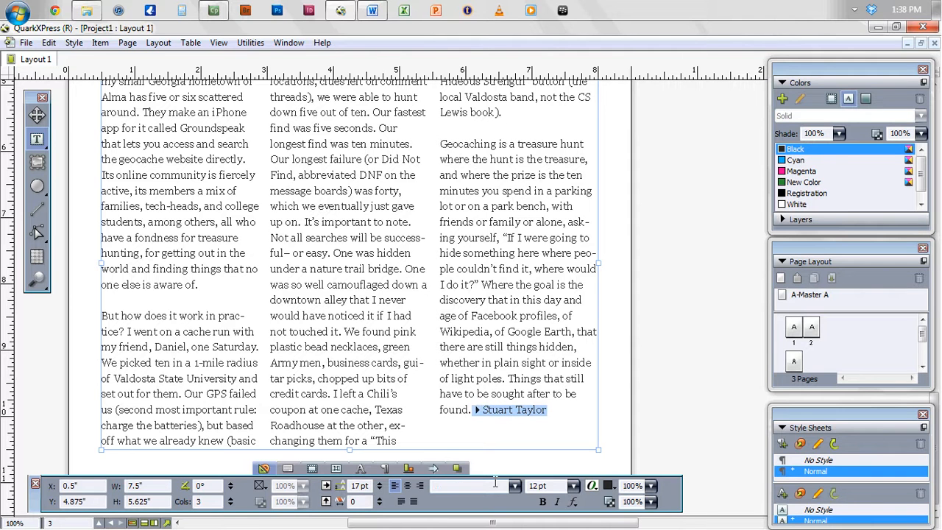
pyautogui.click(558, 485)
pyautogui.write('10')
pyautogui.press('Return')
# Step: Italicize the author's name after the end mark, leaving the end mark itself upright
pyautogui.hotkey('shift', 'Left')
pyautogui.hotkey('shift', 'Left')
pyautogui.hotkey('shift', 'Left')
pyautogui.hotkey('shift', 'Left')
pyautogui.hotkey('shift', 'Left')
pyautogui.hotkey('shift', 'Left')
pyautogui.hotkey('shift', 'Left')
pyautogui.hotkey('shift', 'Left')
pyautogui.hotkey('shift', 'Left')
pyautogui.hotkey('shift', 'Left')
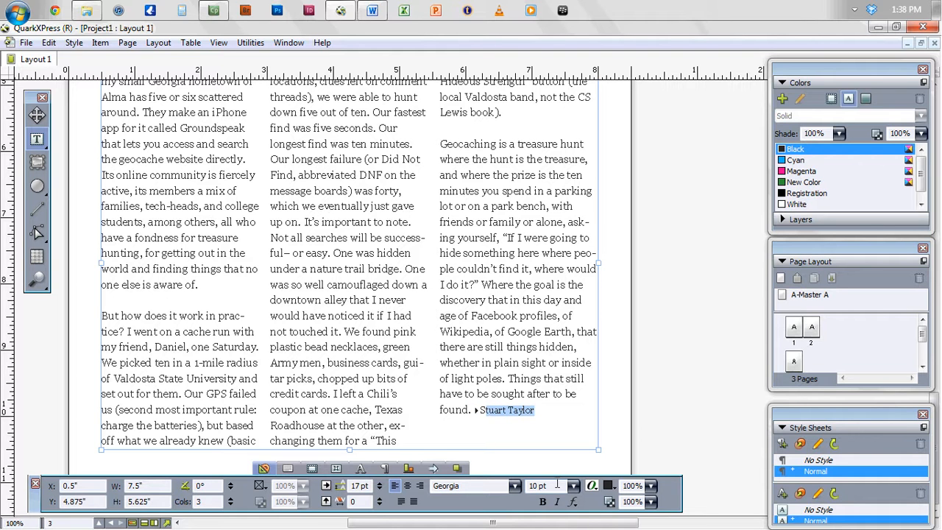
pyautogui.click(557, 502)
pyautogui.click(552, 407)
pyautogui.click(492, 411)
pyautogui.click(478, 411)
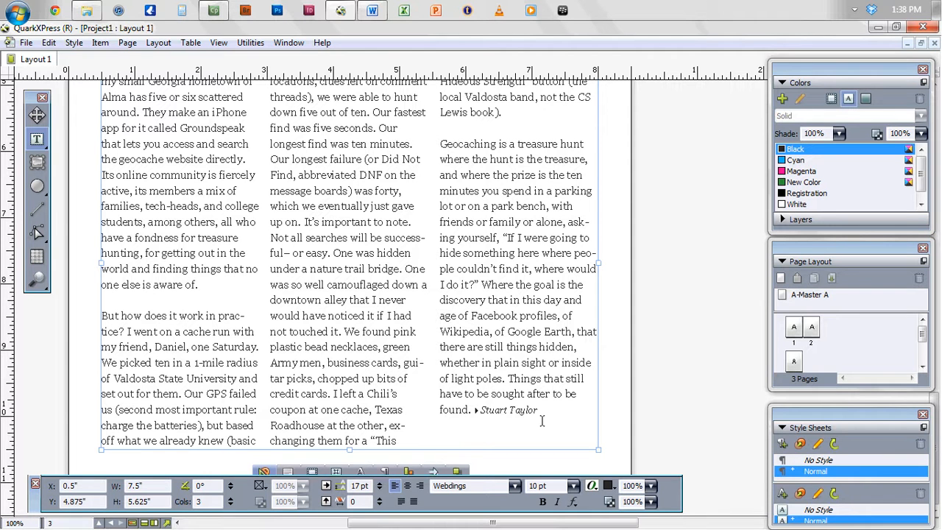
pyautogui.click(542, 420)
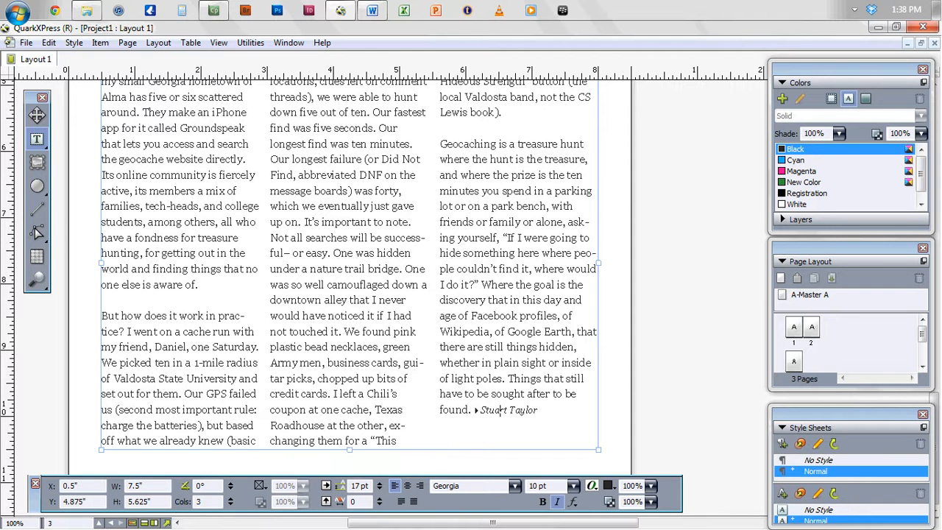
pyautogui.click(722, 381)
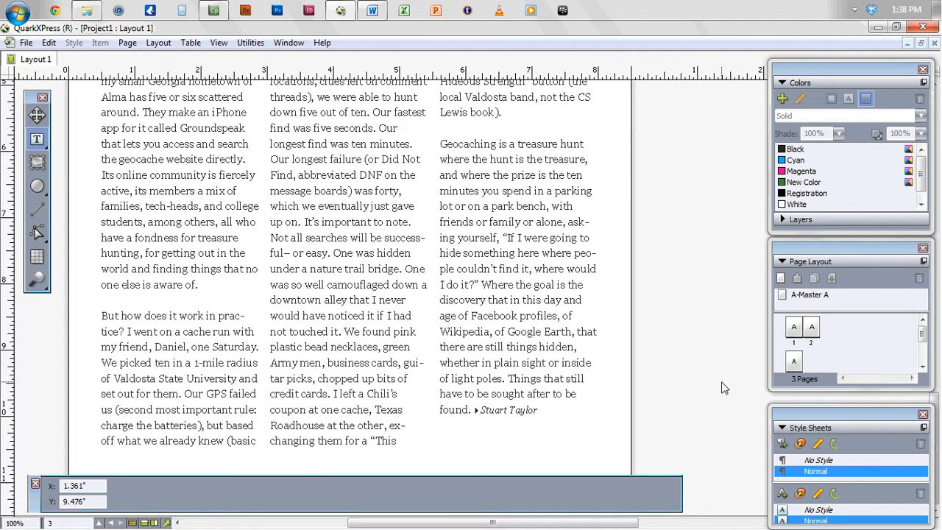
# Step: Collapse the Measurements palette and look over the article from page 3 back up to page 1
pyautogui.hotkey('ctrl', '0')
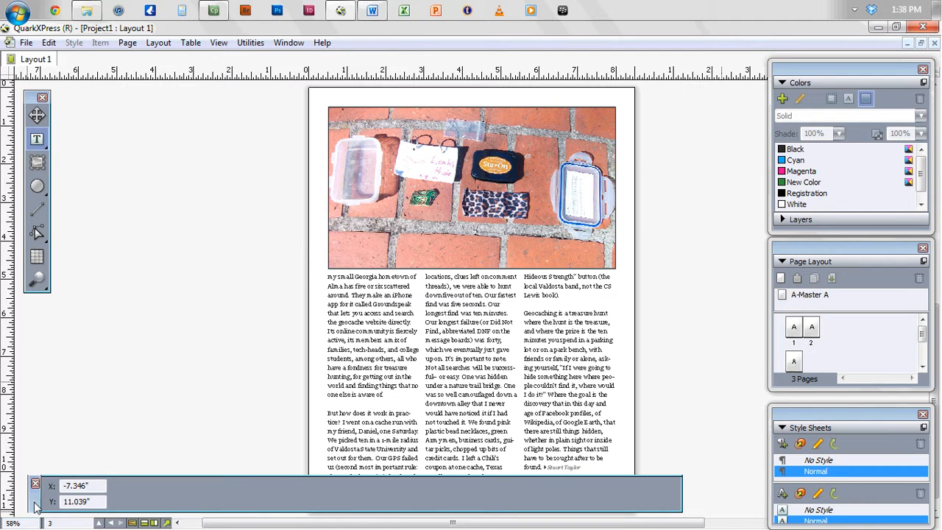
pyautogui.doubleClick(35, 506)
pyautogui.scroll(6, 286, 386)
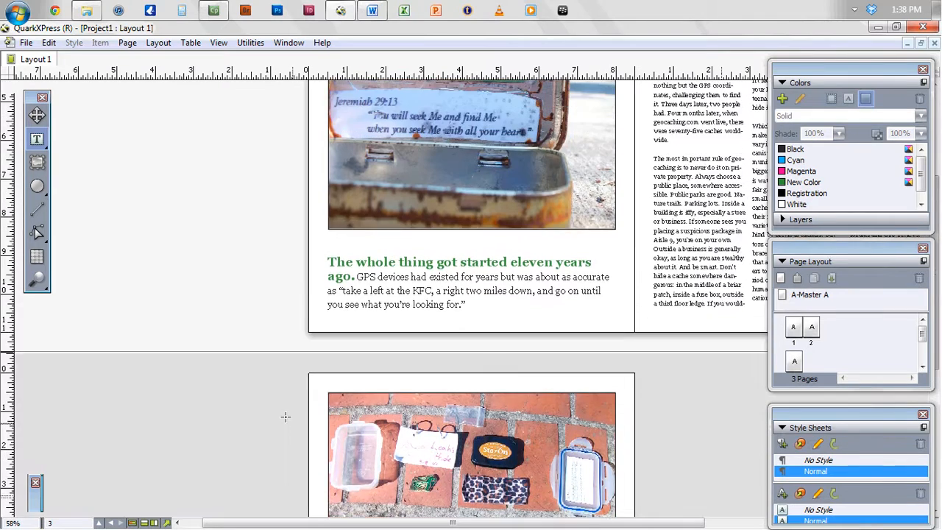
pyautogui.scroll(6, 283, 449)
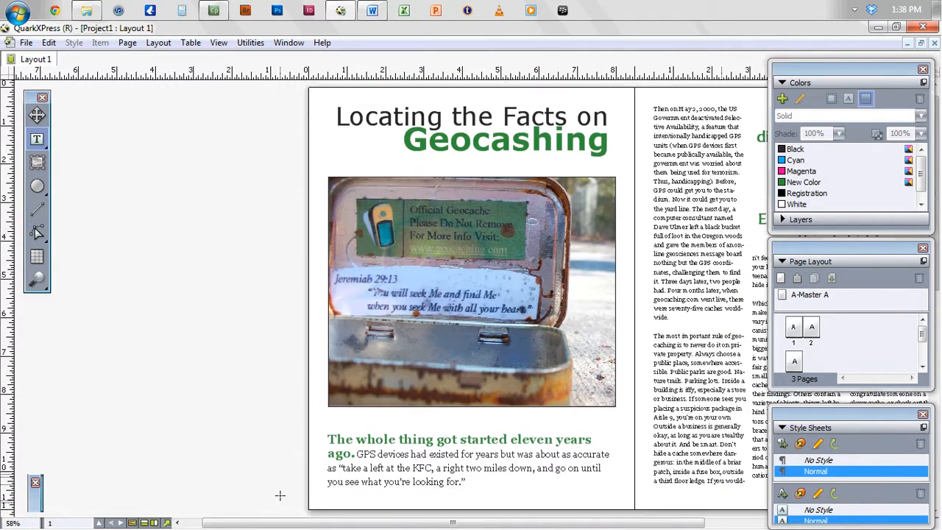
pyautogui.scroll(-1, 278, 498)
# Step: Save the project as Geocashing in the Geocashing folder, using the Project (*.qxp) type
pyautogui.click(29, 44)
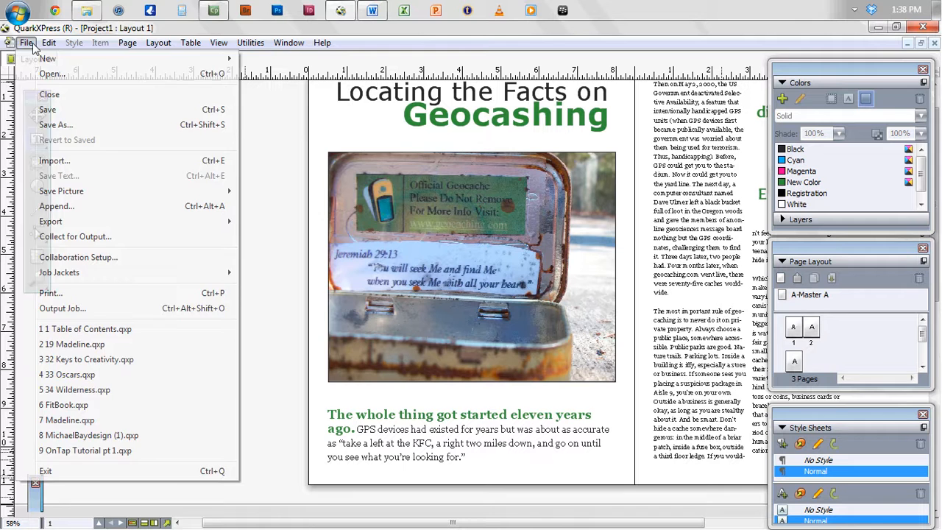
pyautogui.click(73, 112)
pyautogui.write('Geor')
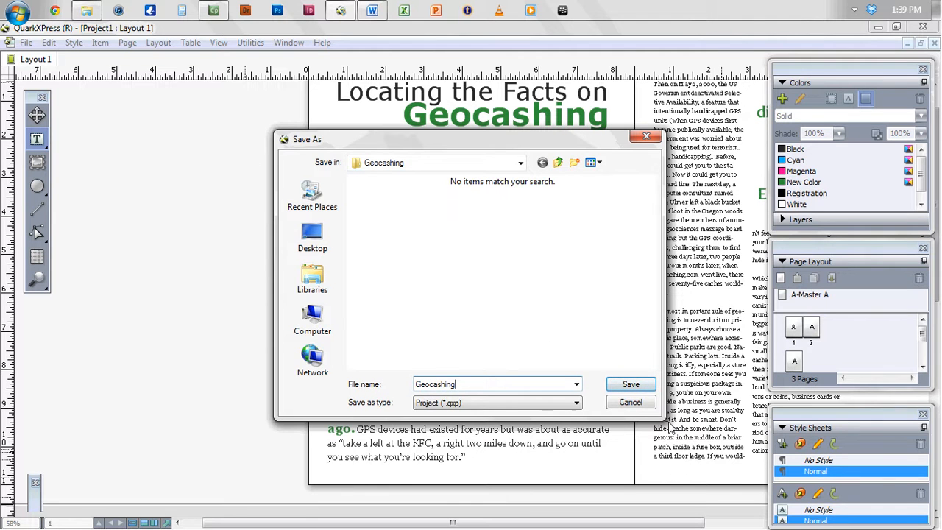
pyautogui.click(631, 384)
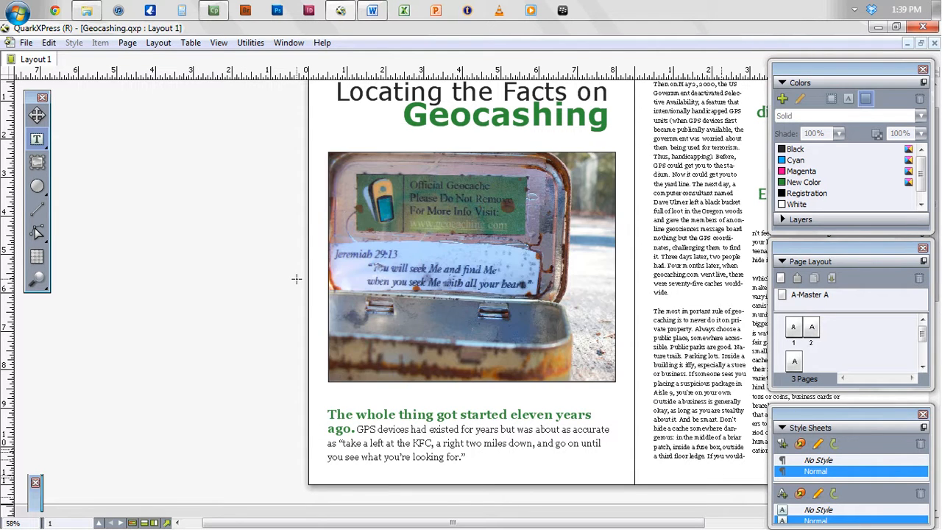
pyautogui.click(214, 9)
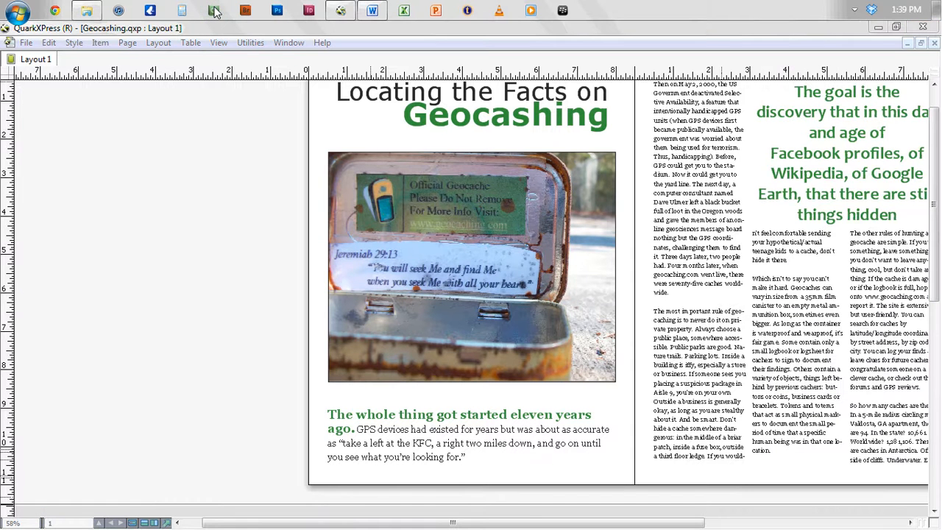